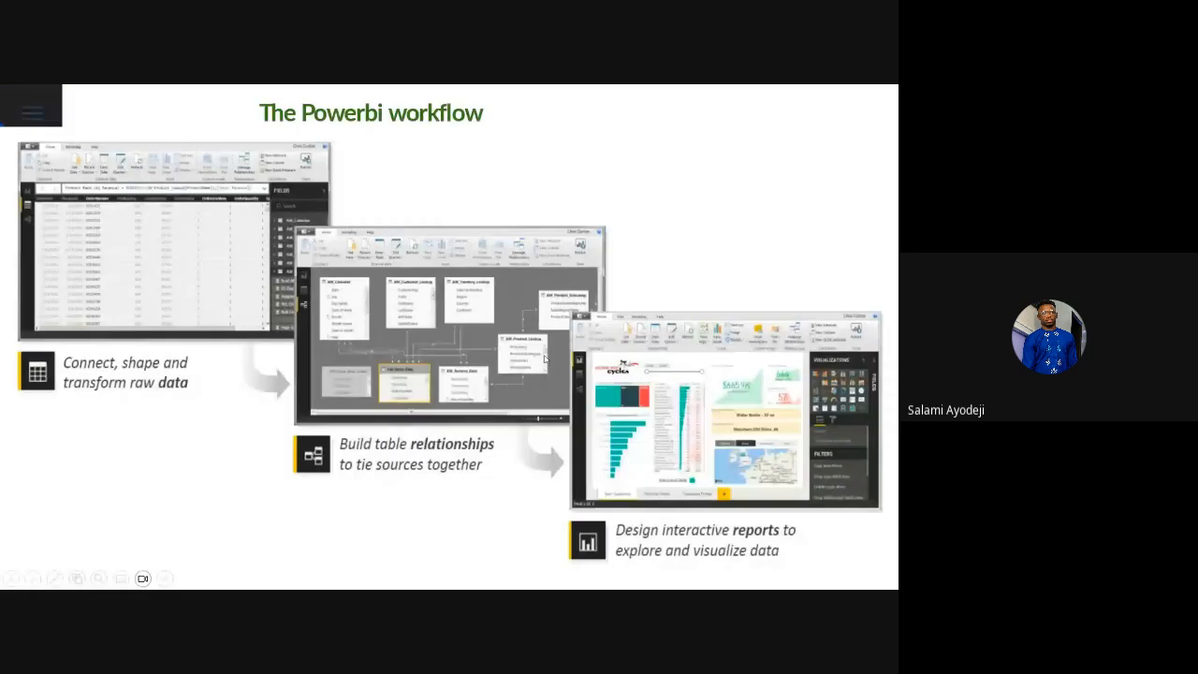
Advance to the Power BI interface slide, end the slideshow and switch to Power BI Desktop
{"action": "key", "text": "Right"}
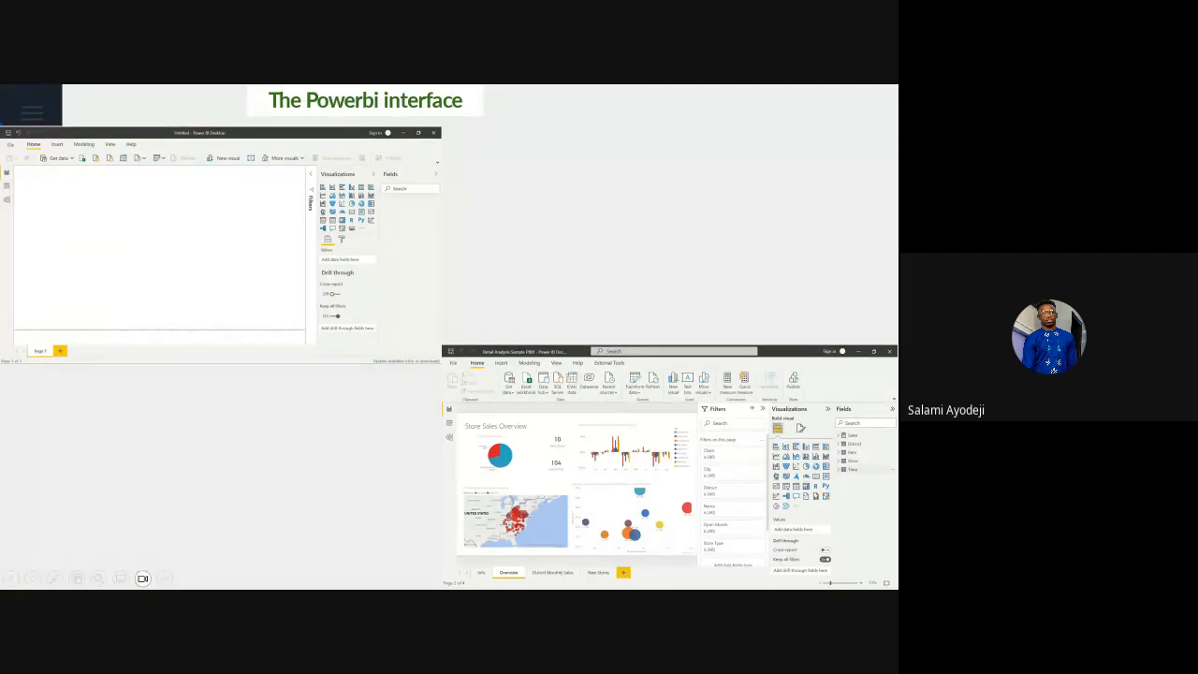
{"action": "key", "text": "Escape"}
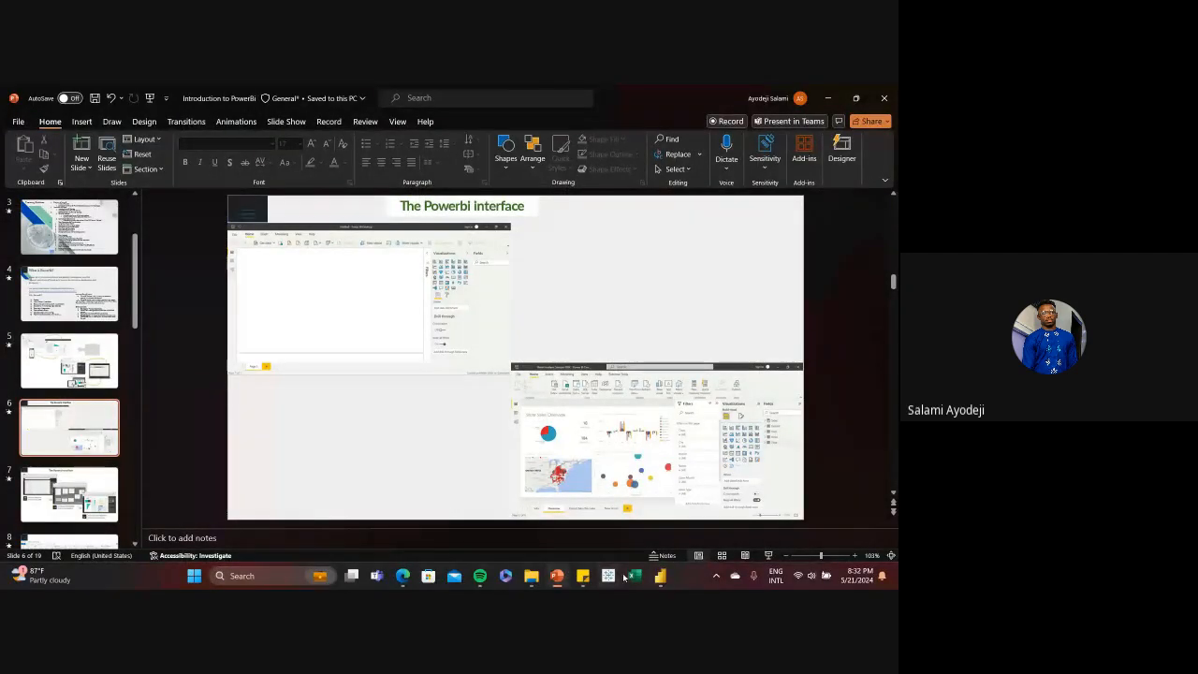
{"action": "mouse_move", "coordinate": [660, 576]}
{"action": "left_click", "coordinate": [594, 514]}
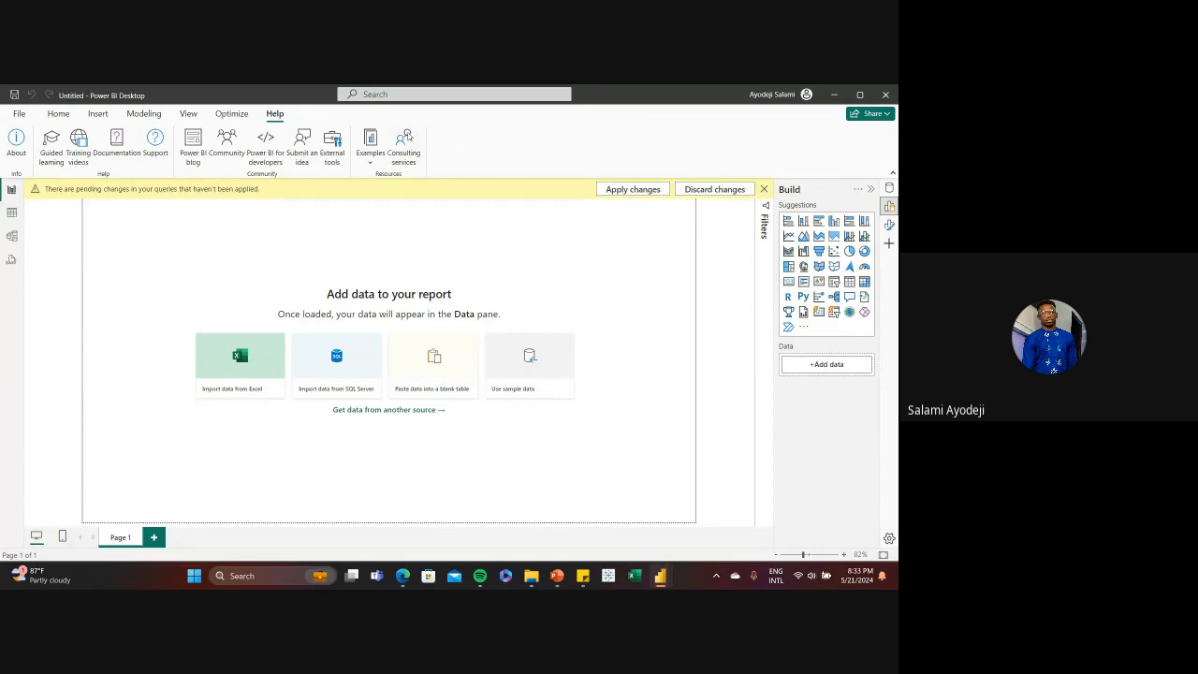
Browse the common and full lists of available data sources, closing them without connecting
{"action": "left_click", "coordinate": [61, 114]}
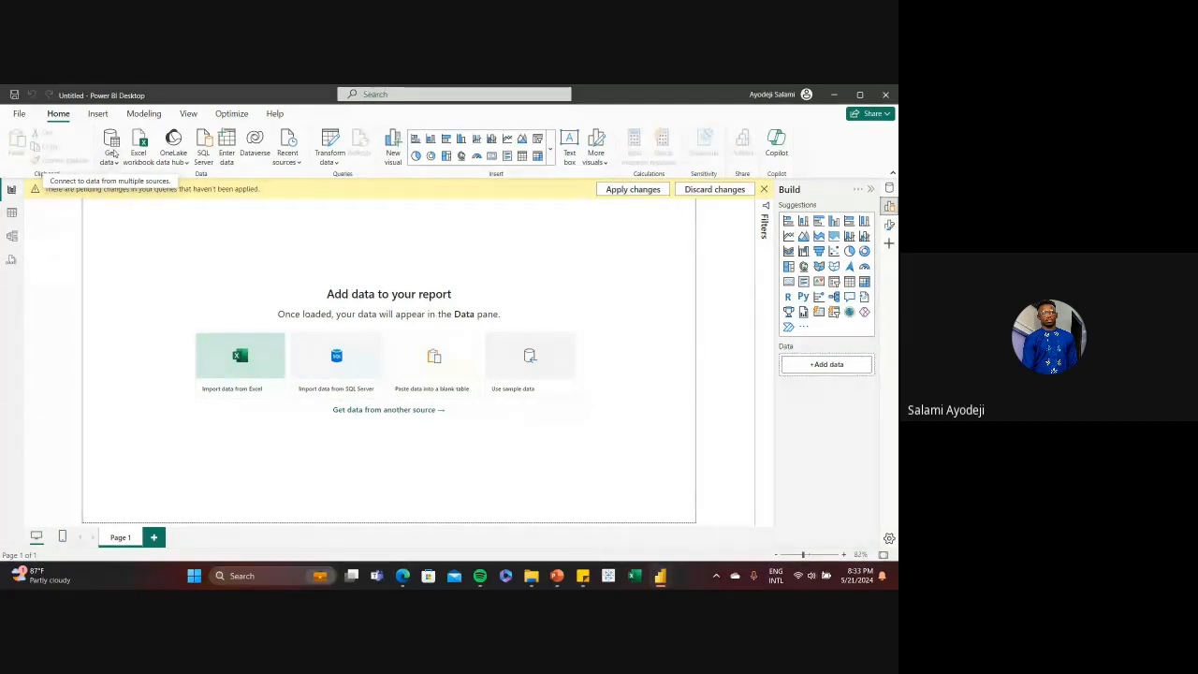
{"action": "left_click", "coordinate": [111, 160]}
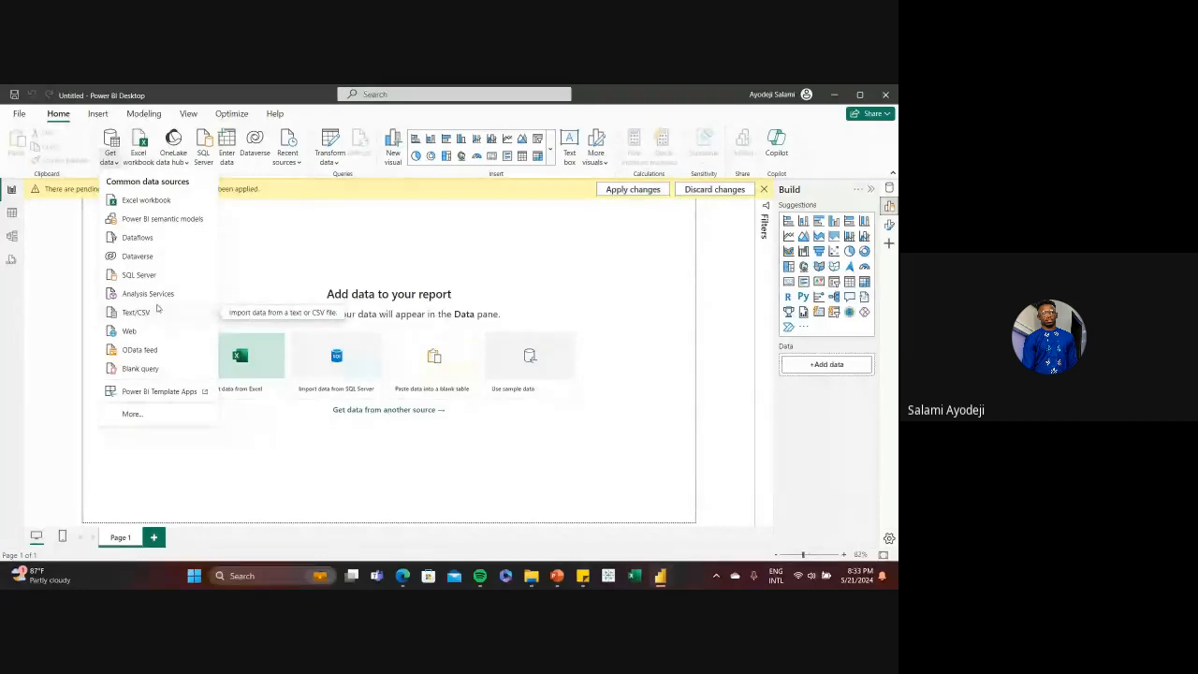
{"action": "left_click", "coordinate": [132, 414]}
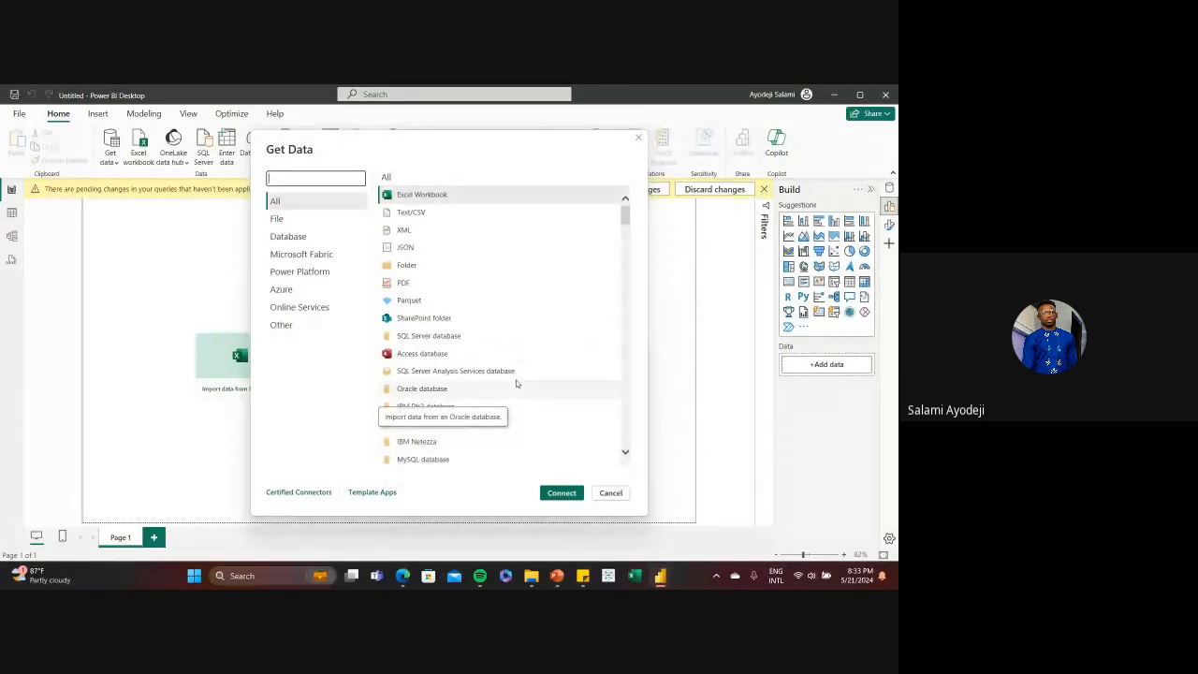
{"action": "left_click", "coordinate": [639, 138]}
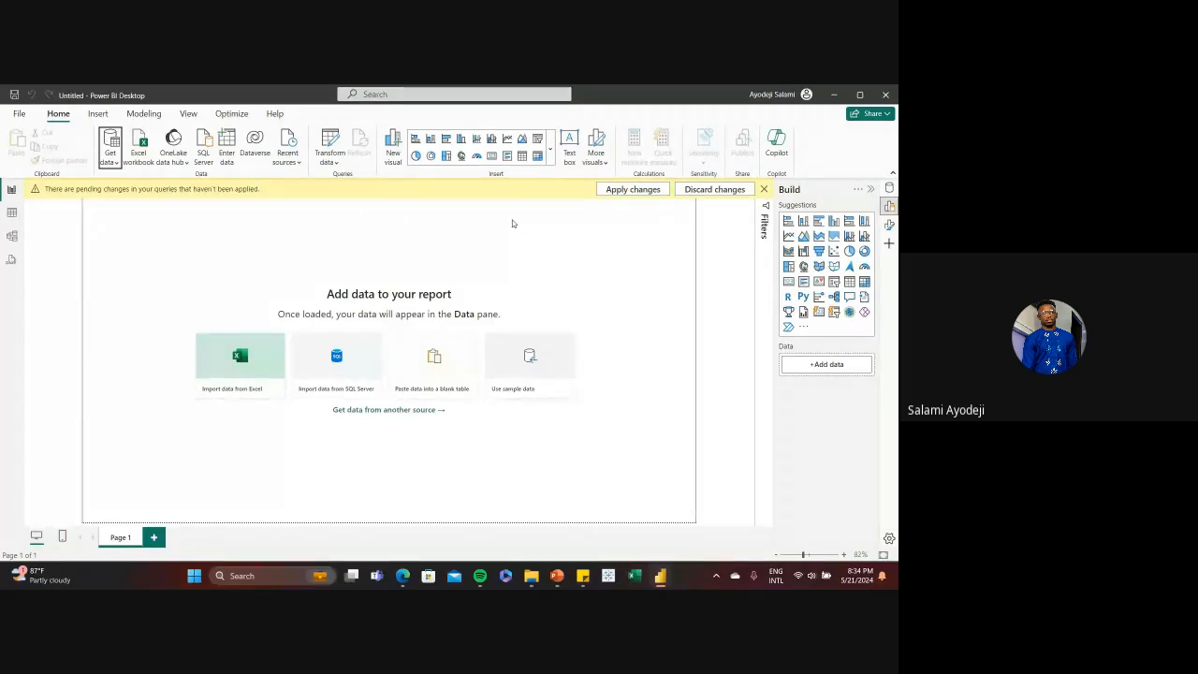
Import Sheet1 from the Apocolypse Food Prep Excel workbook and open it for transformation in Power Query Editor
{"action": "left_click", "coordinate": [249, 382]}
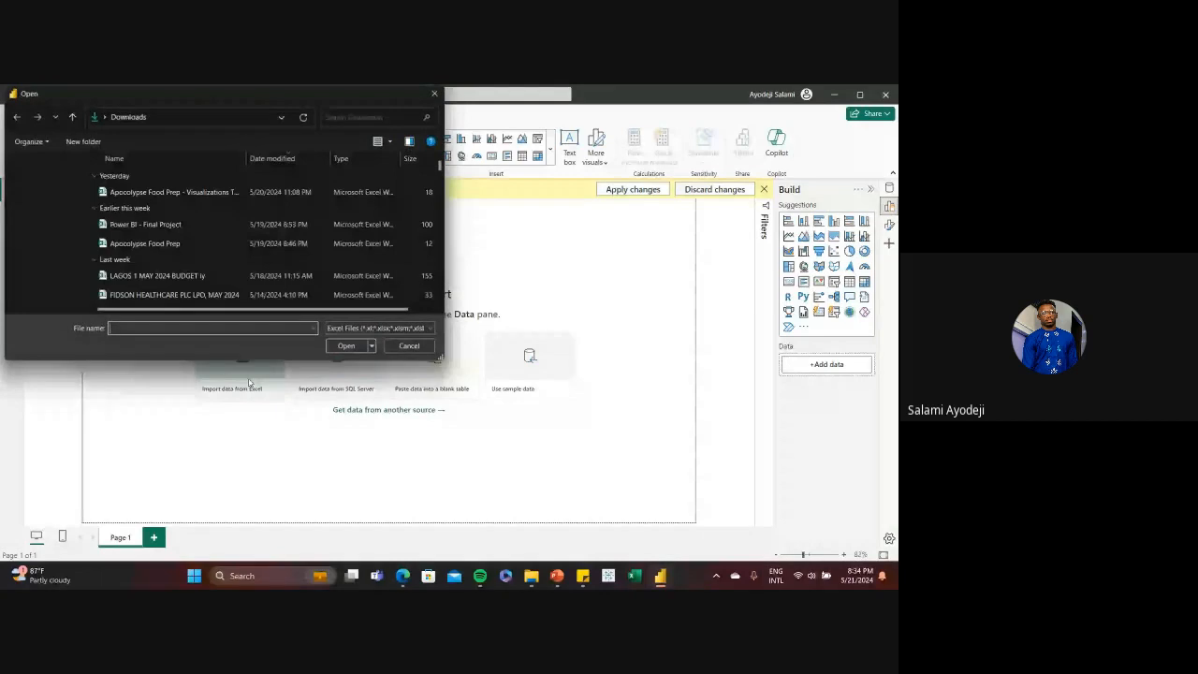
{"action": "left_click", "coordinate": [220, 244]}
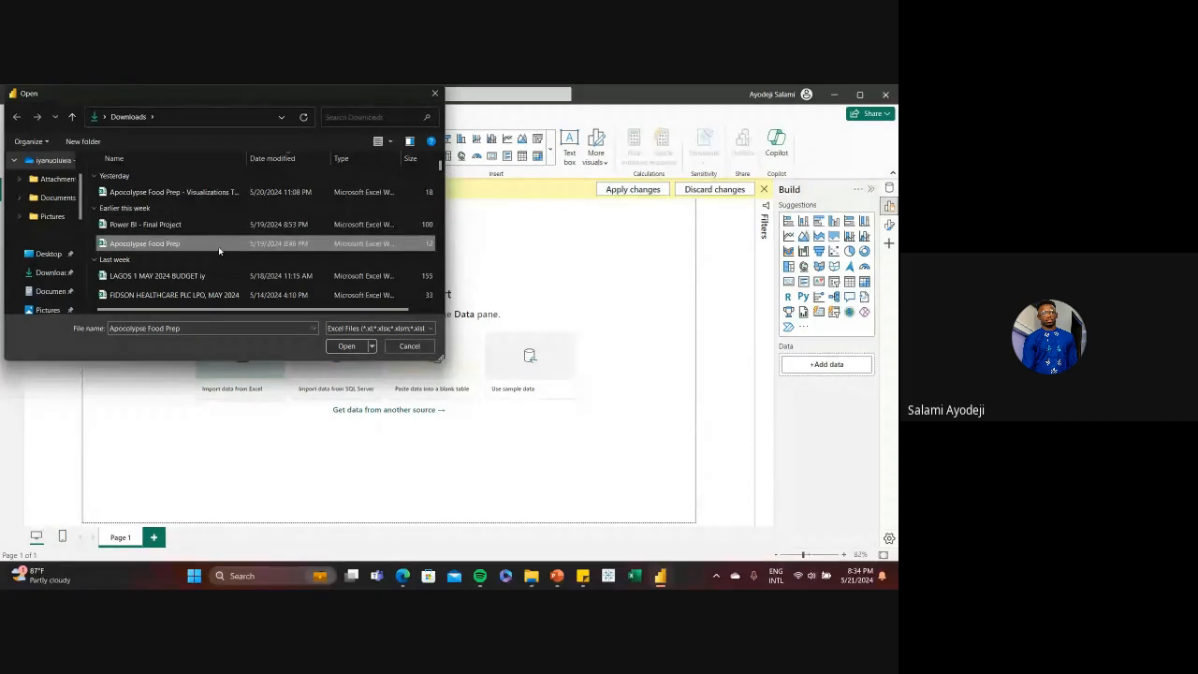
{"action": "left_click", "coordinate": [346, 345]}
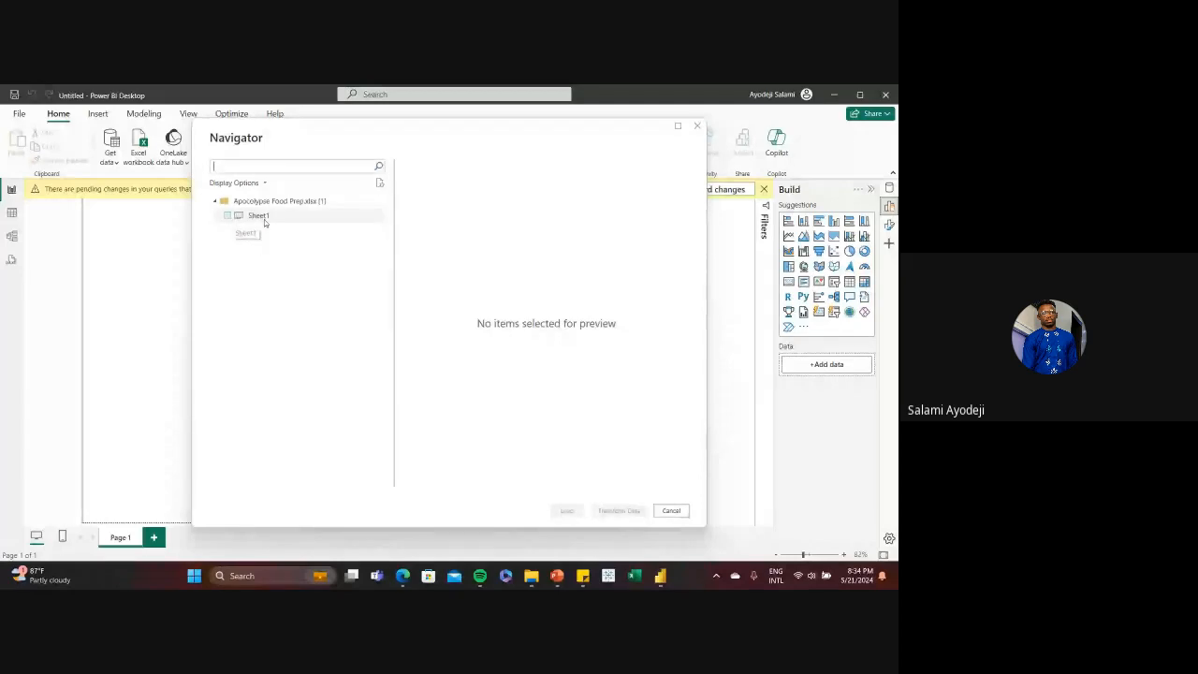
{"action": "left_click", "coordinate": [227, 216]}
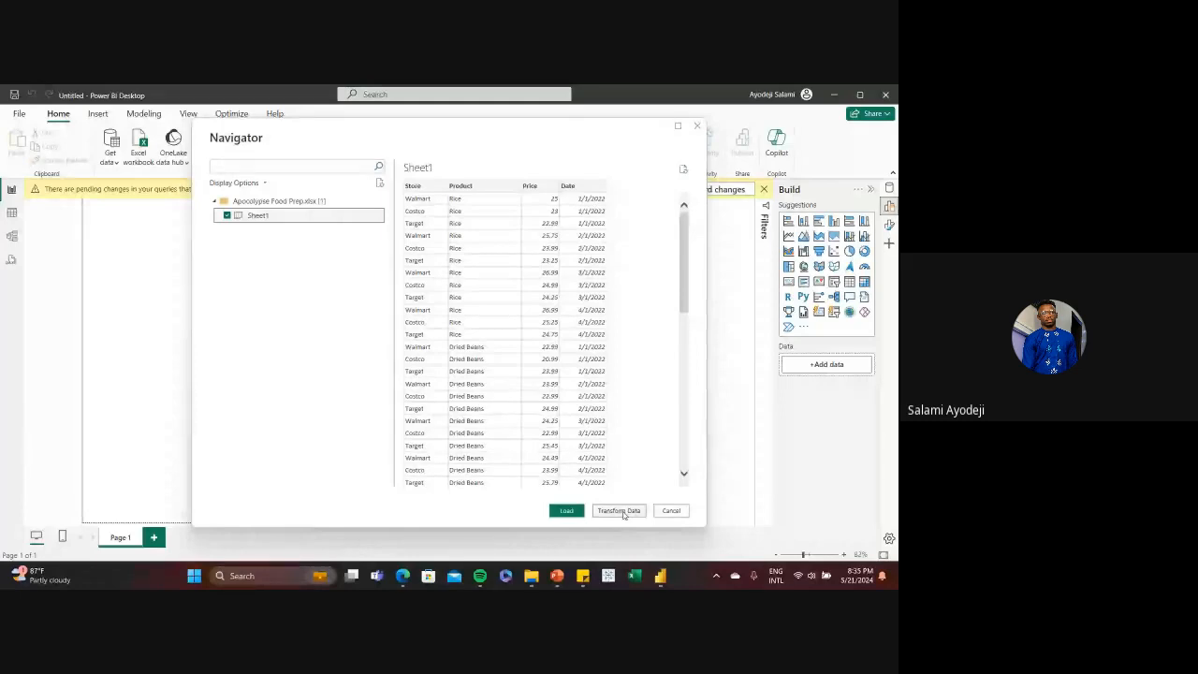
{"action": "key", "text": "alt+Tab"}
{"action": "key", "text": "alt+Tab"}
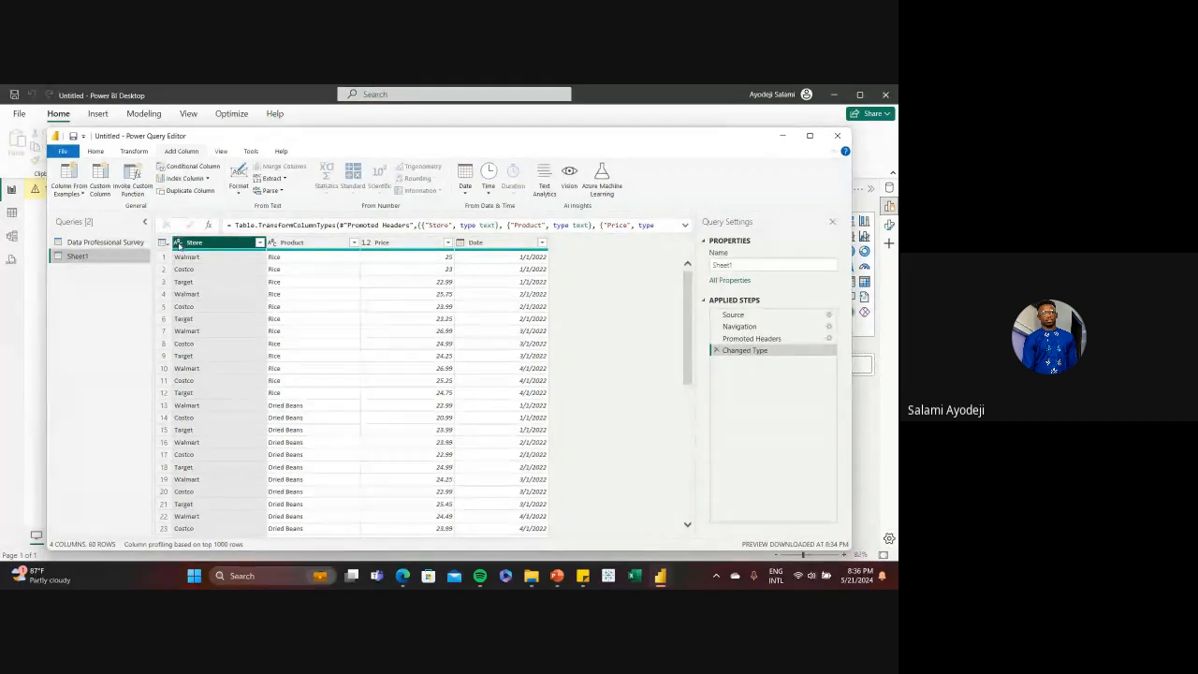
View the data types available for the Store column and select the Product column
{"action": "left_click", "coordinate": [178, 244]}
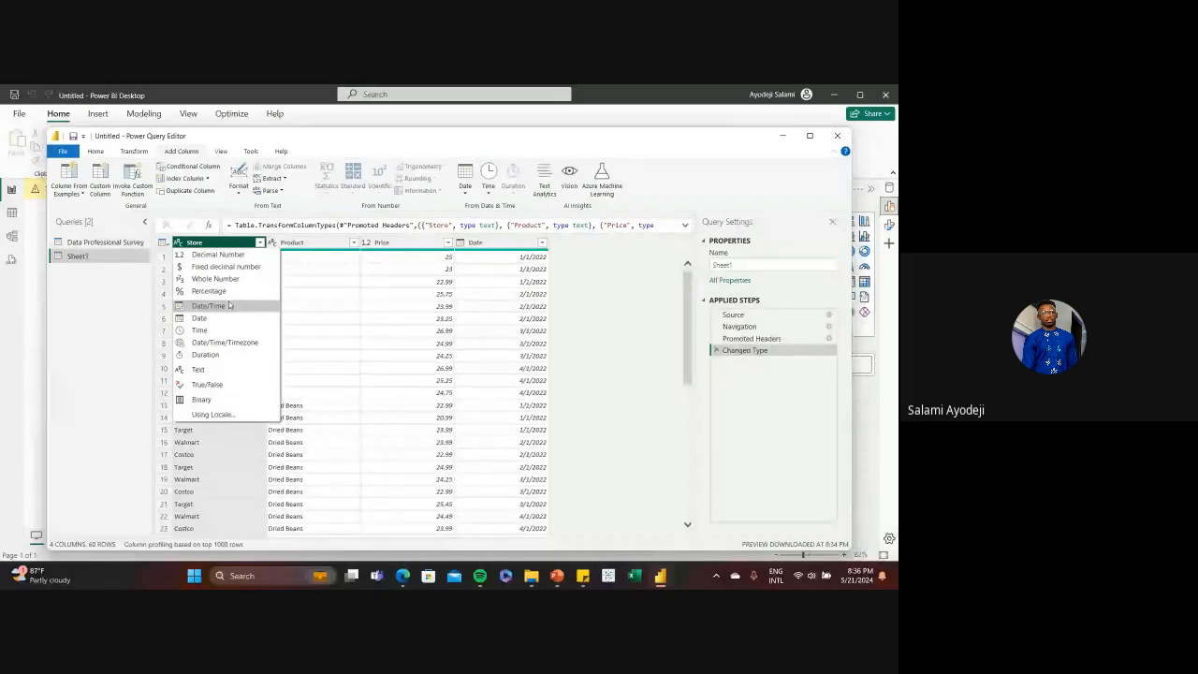
{"action": "left_click", "coordinate": [300, 295]}
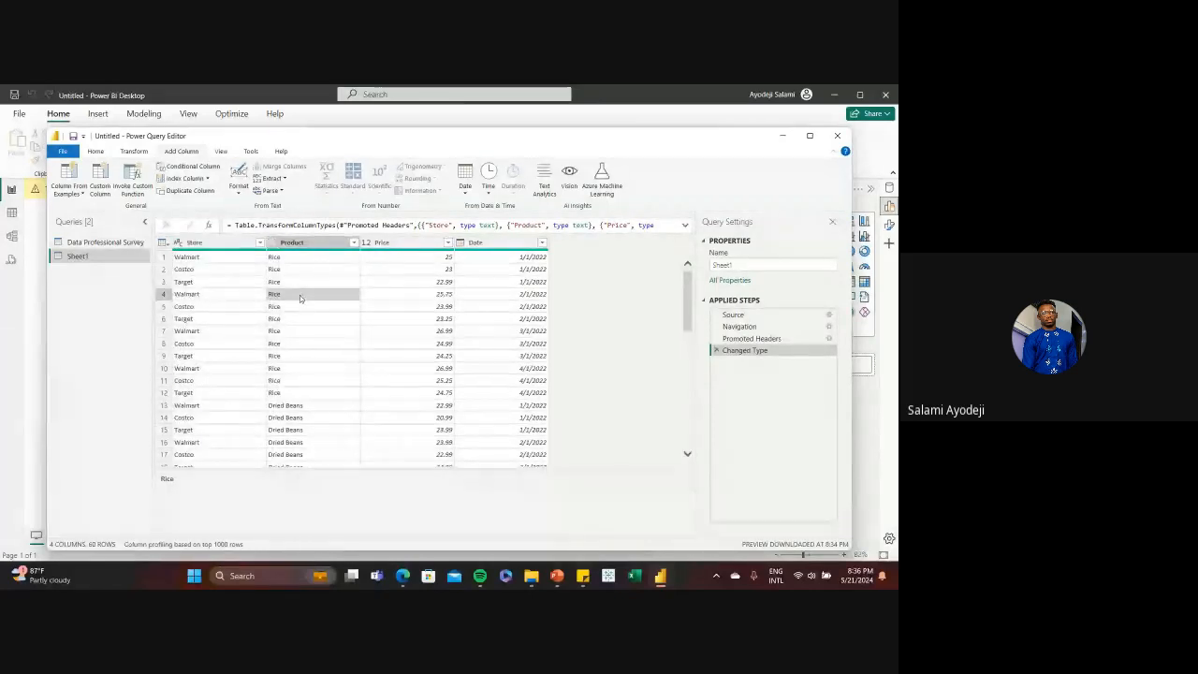
{"action": "left_click", "coordinate": [290, 244]}
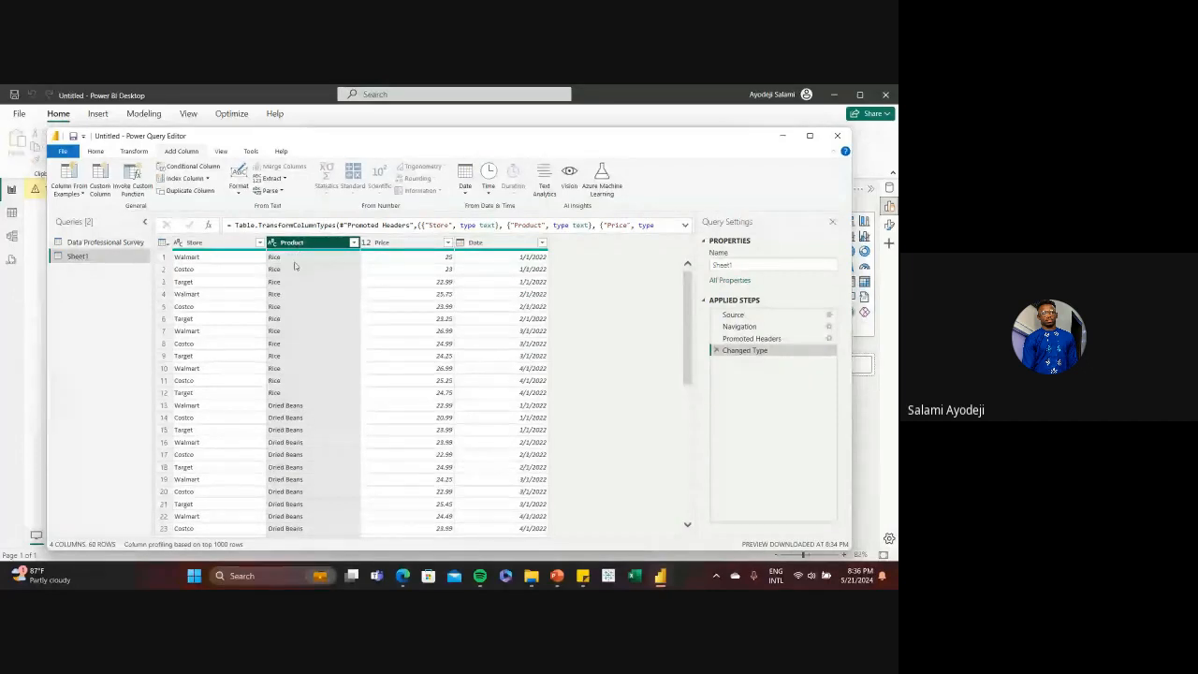
Try to change the Date column's data type to Time, cancelling the type conversion
{"action": "left_click", "coordinate": [483, 245]}
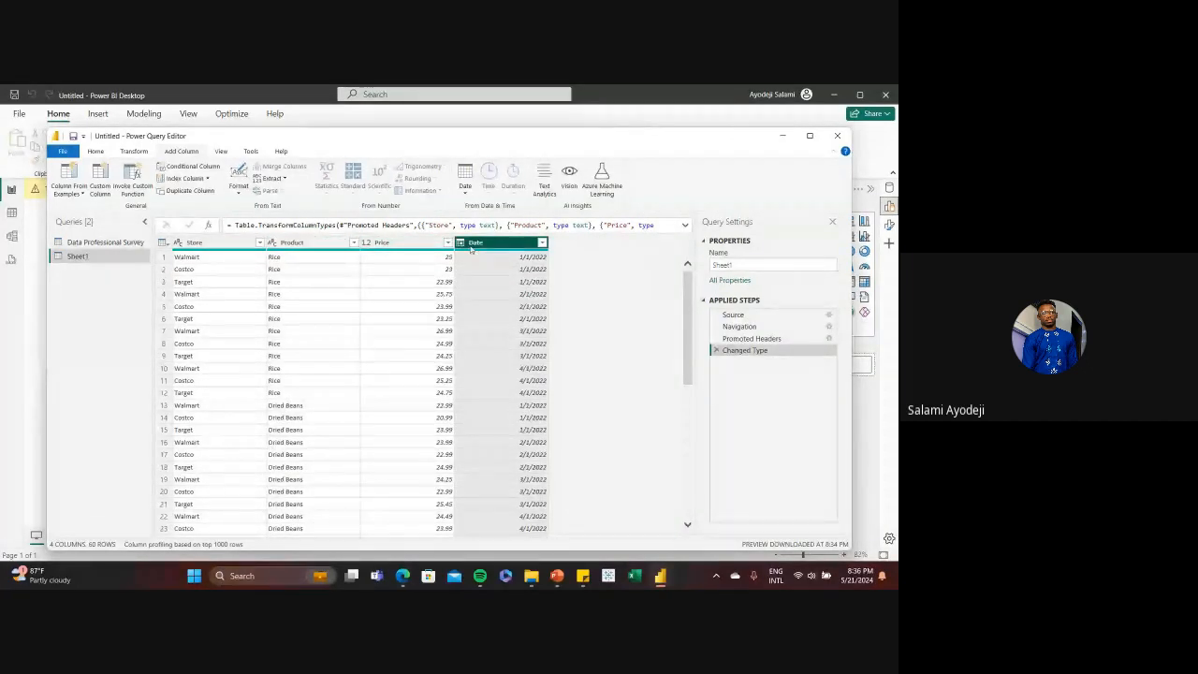
{"action": "left_click", "coordinate": [460, 243]}
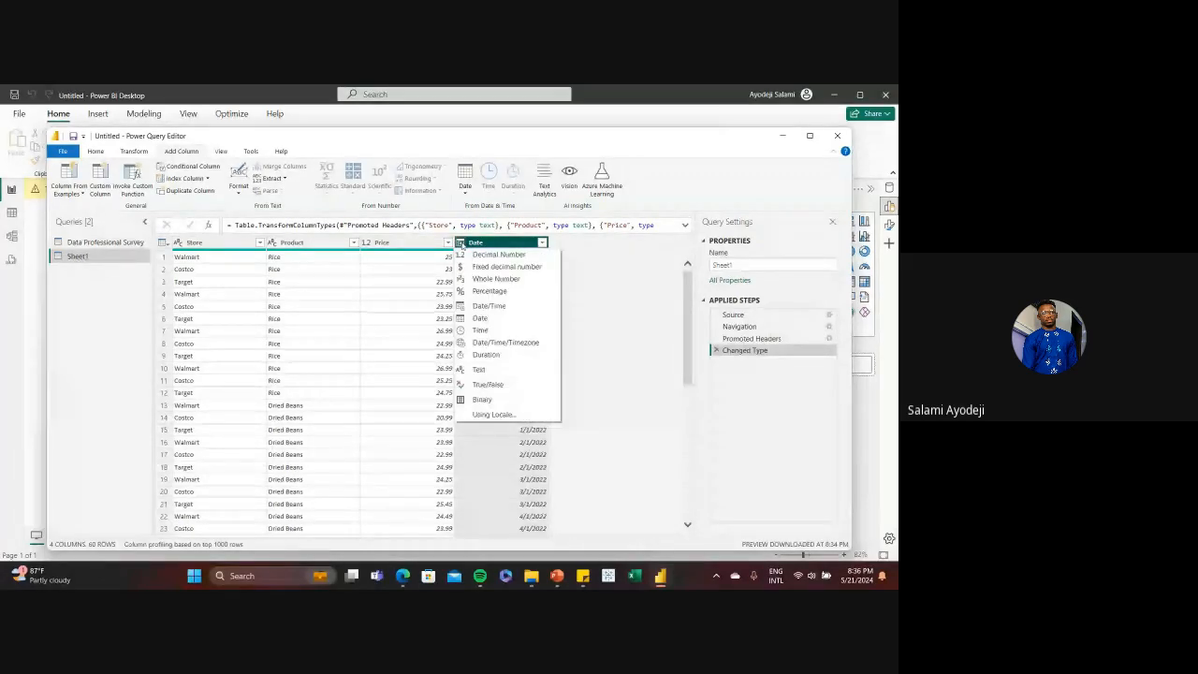
{"action": "left_click", "coordinate": [486, 329]}
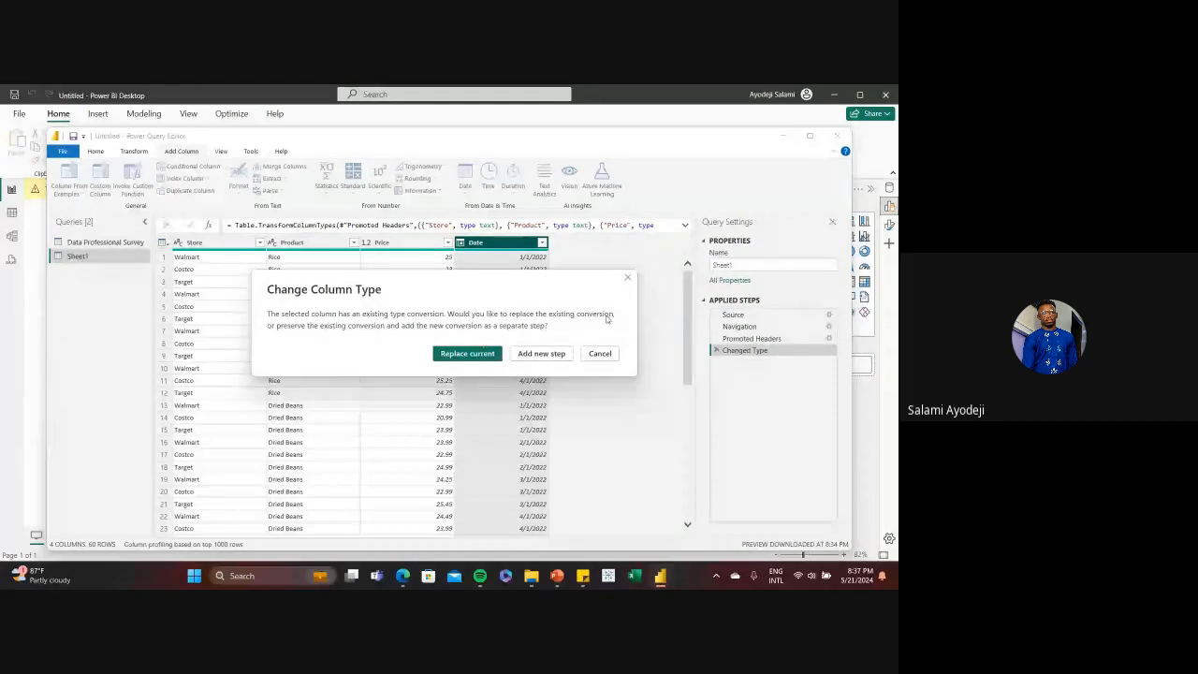
{"action": "left_click", "coordinate": [627, 277]}
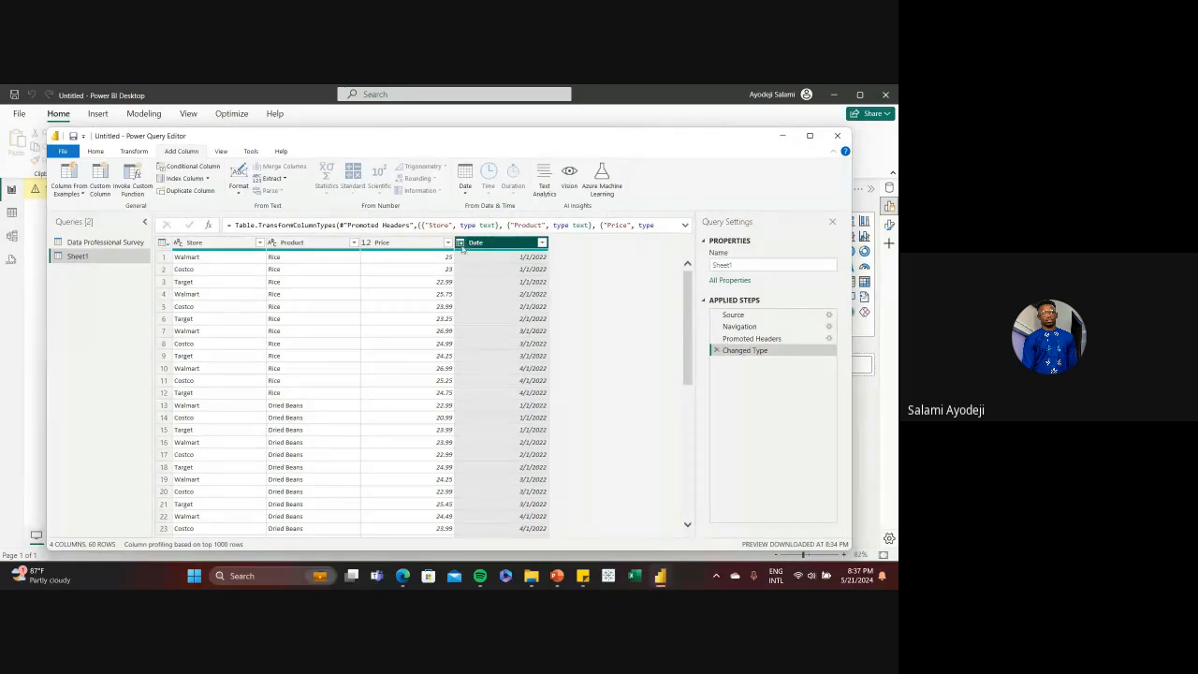
Change the Product column's data type to Whole Number, replacing the current conversion, and view its data type options
{"action": "left_click", "coordinate": [279, 242]}
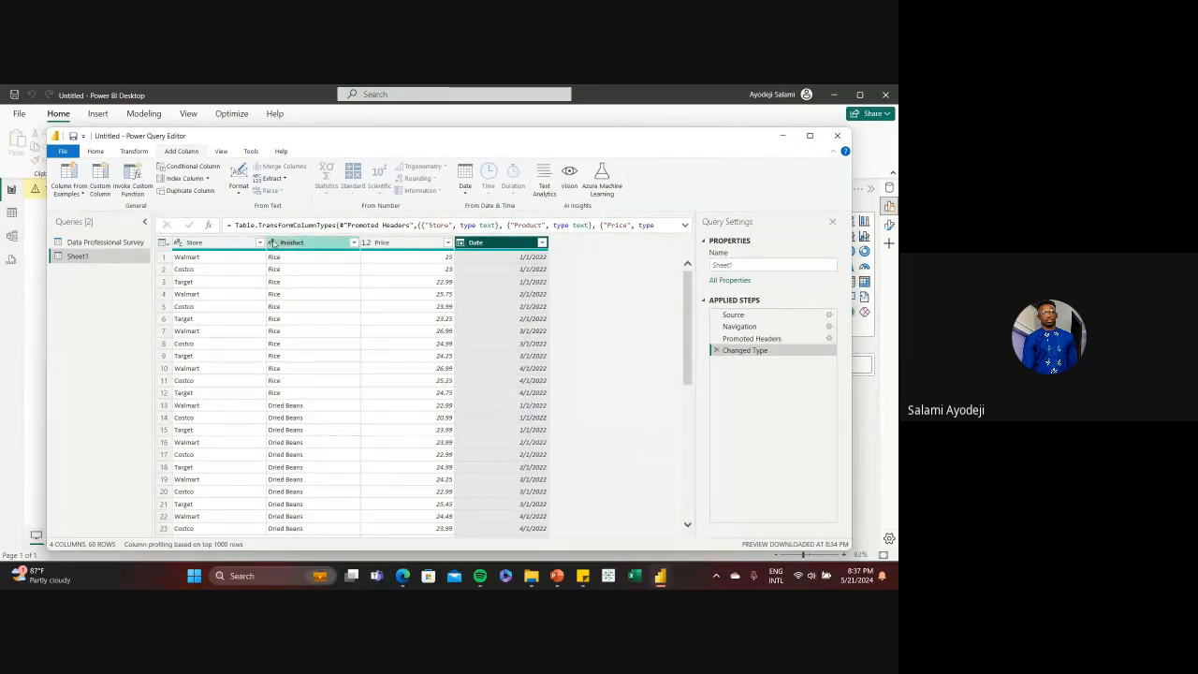
{"action": "left_click", "coordinate": [272, 242]}
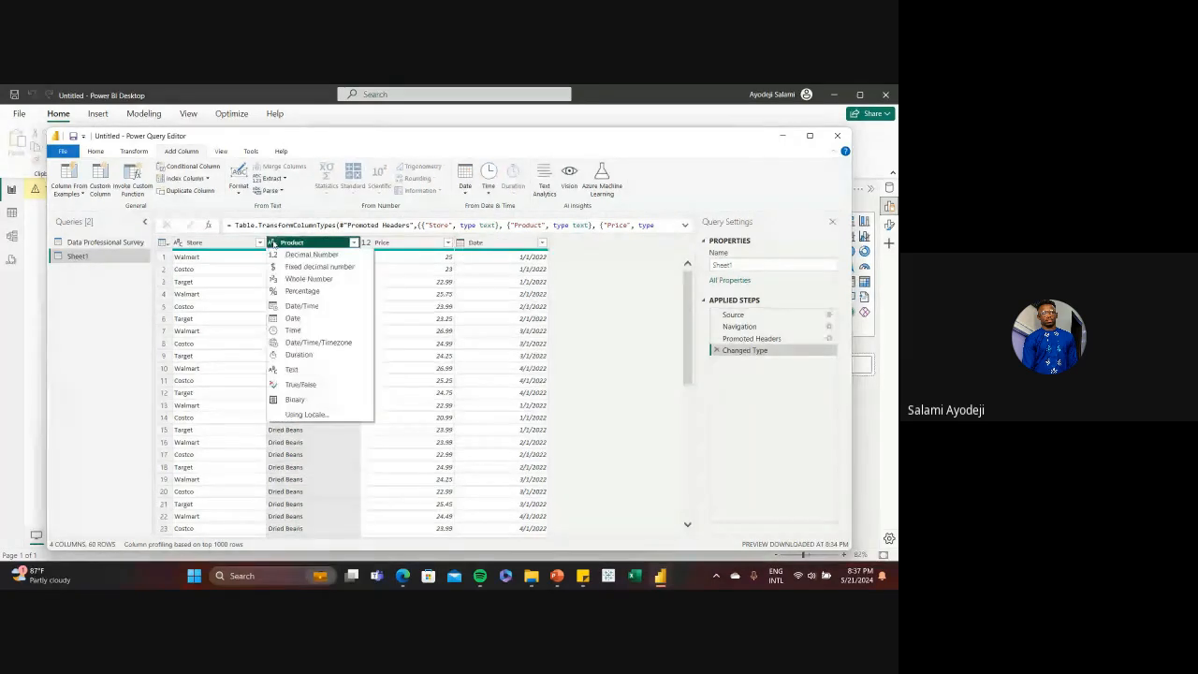
{"action": "left_click", "coordinate": [299, 279]}
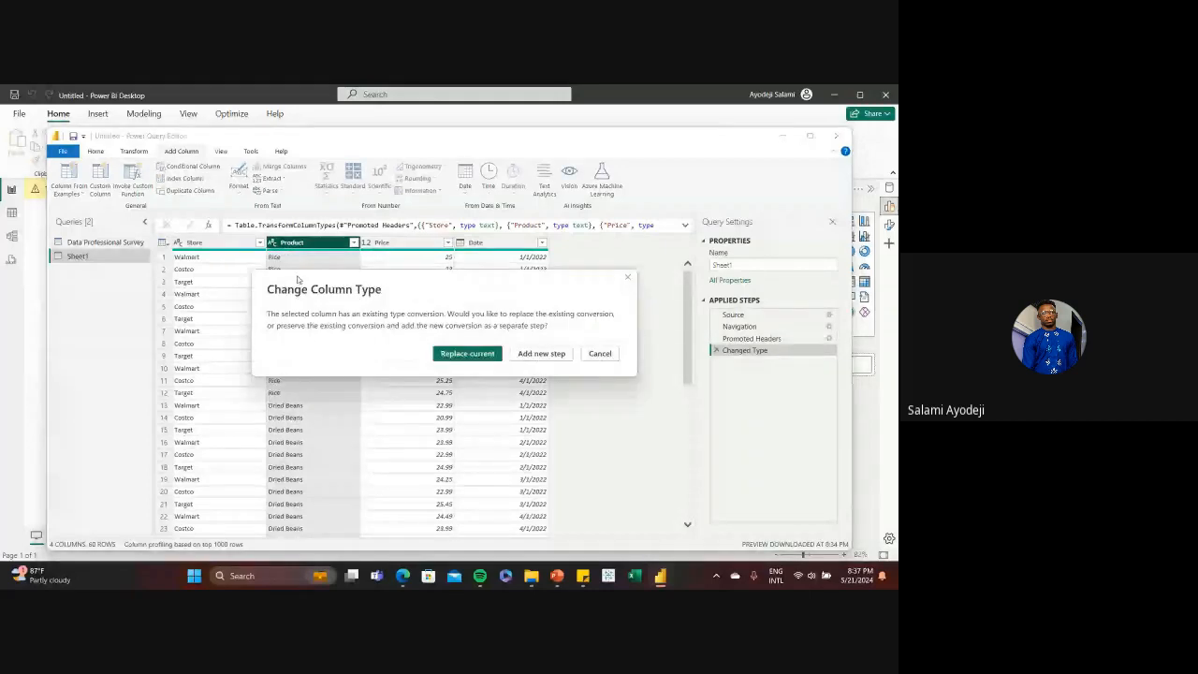
{"action": "left_click", "coordinate": [468, 353]}
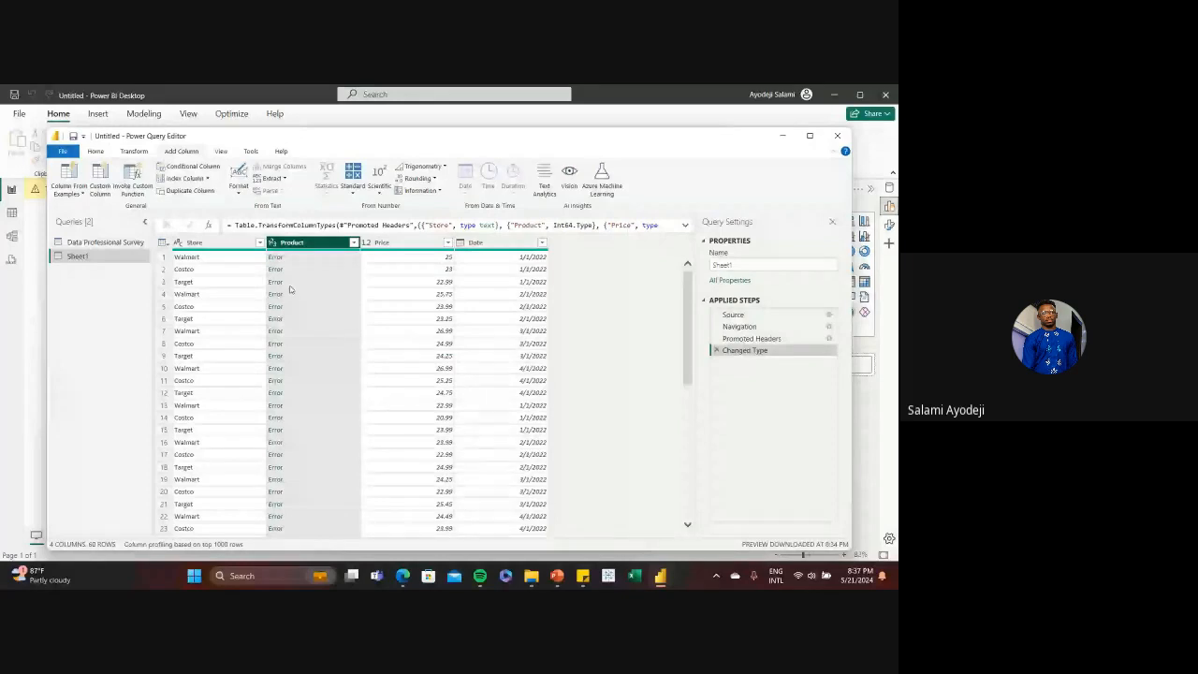
{"action": "left_click", "coordinate": [273, 243]}
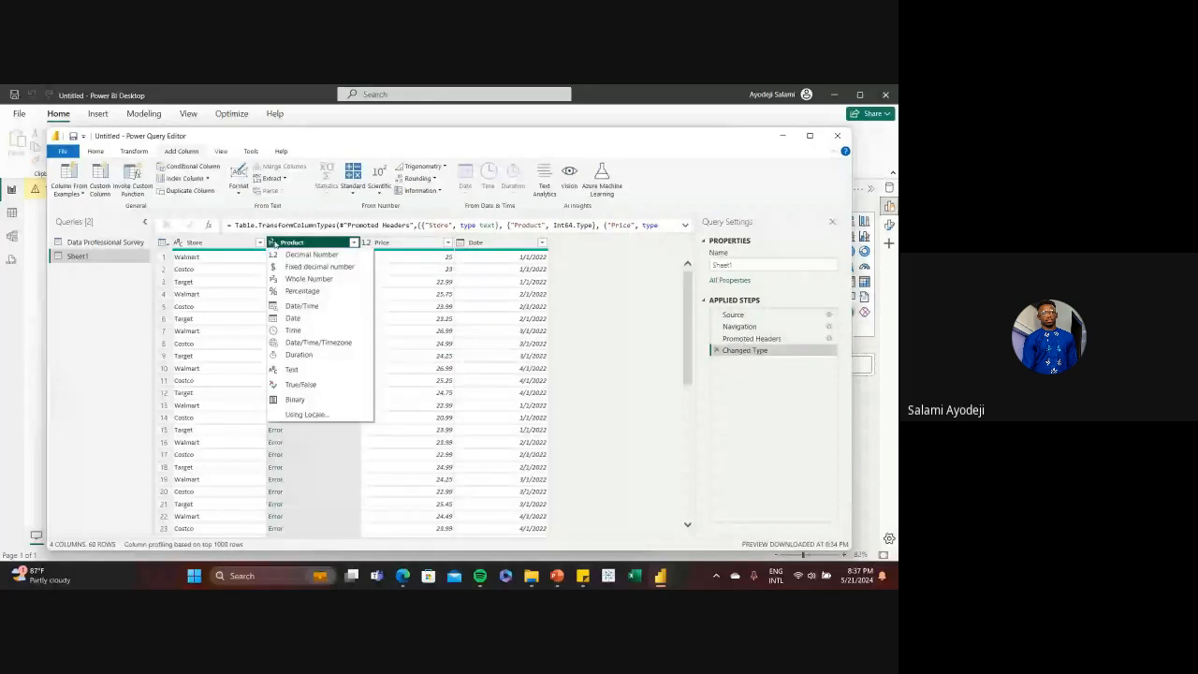
{"action": "left_click", "coordinate": [388, 334]}
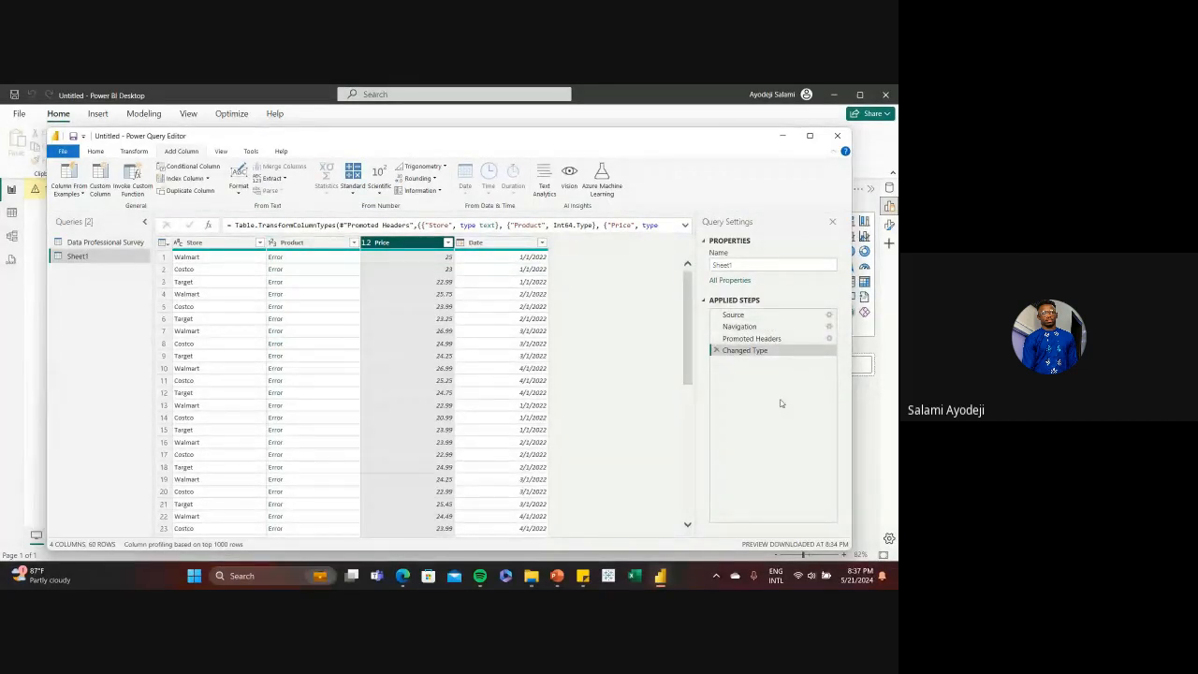
Delete the Changed Type applied step from the Sheet1 query and check the Product and Store columns
{"action": "left_click", "coordinate": [716, 350]}
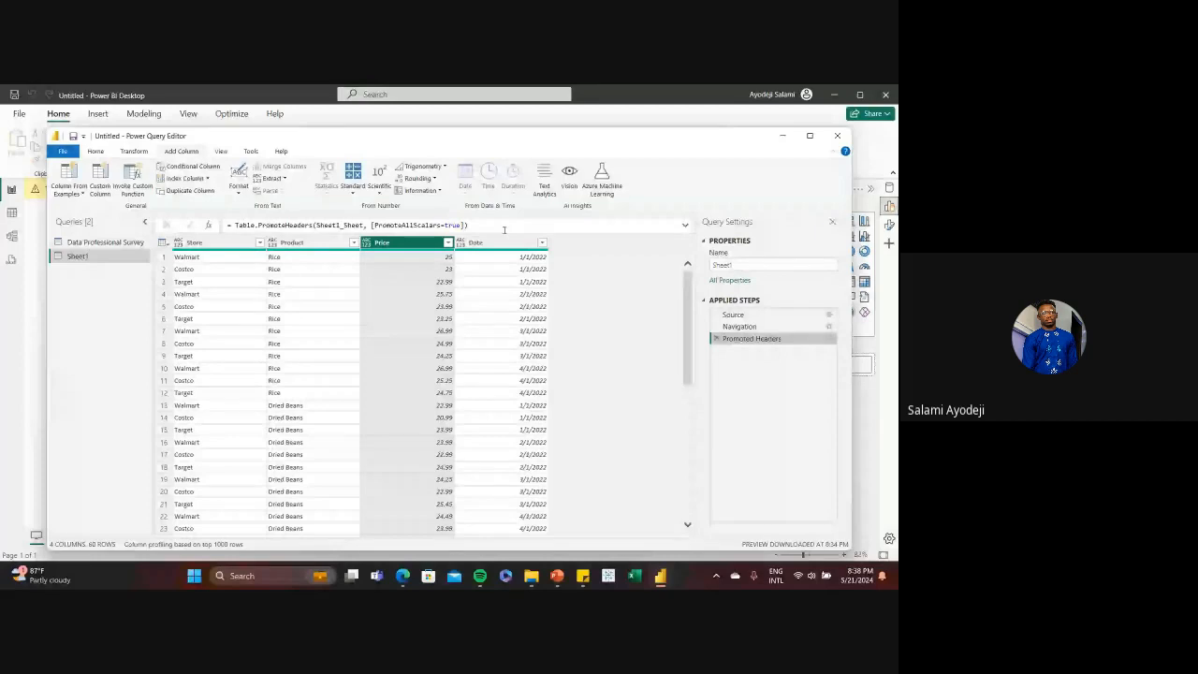
{"action": "left_click", "coordinate": [319, 281]}
{"action": "left_click", "coordinate": [316, 243]}
{"action": "left_click", "coordinate": [239, 244]}
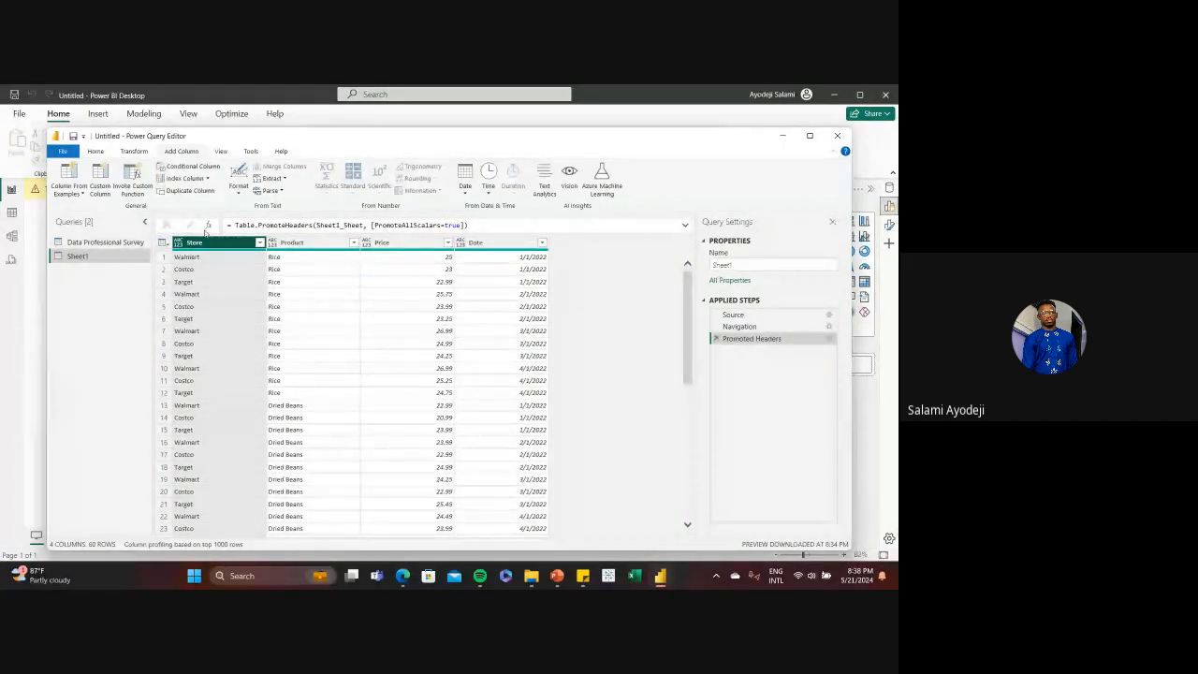
View the new-source and recent-source lists available in Power Query Editor
{"action": "left_click", "coordinate": [97, 151]}
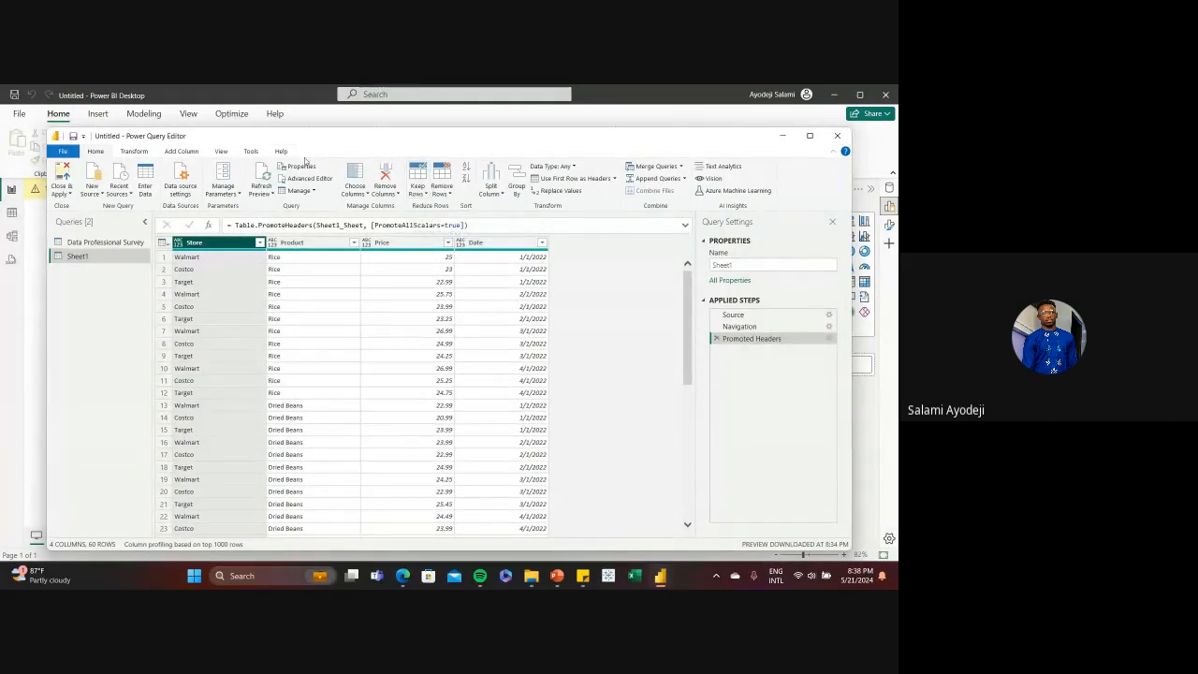
{"action": "left_click", "coordinate": [99, 192]}
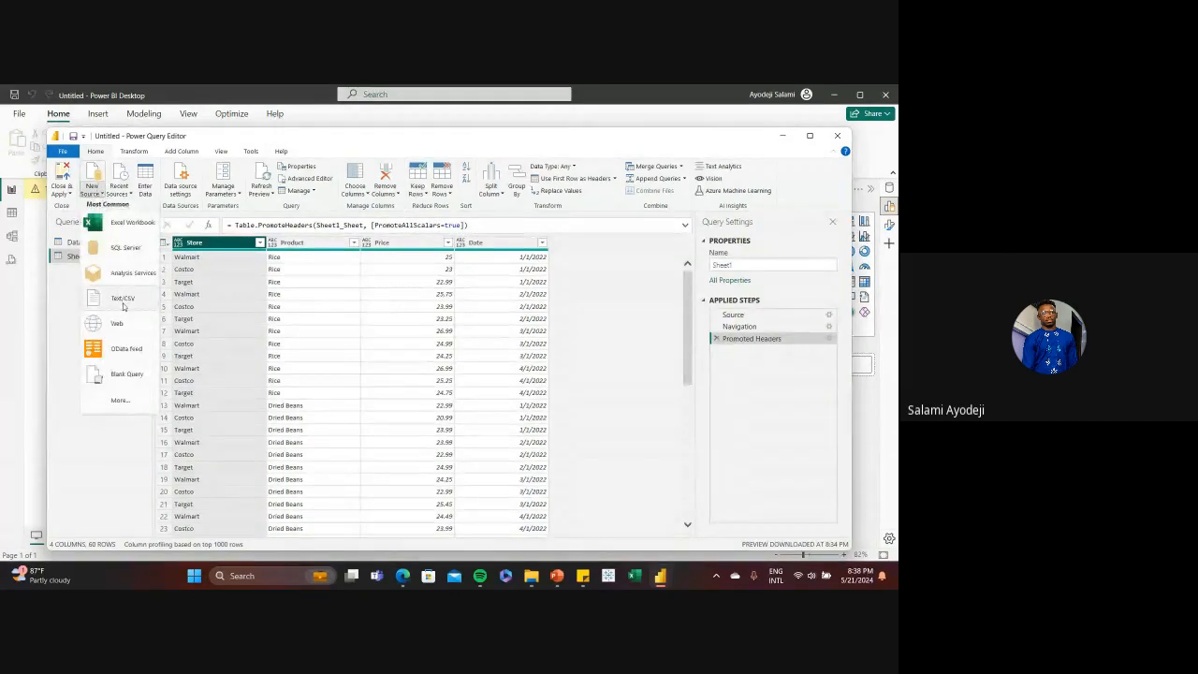
{"action": "left_click", "coordinate": [120, 190]}
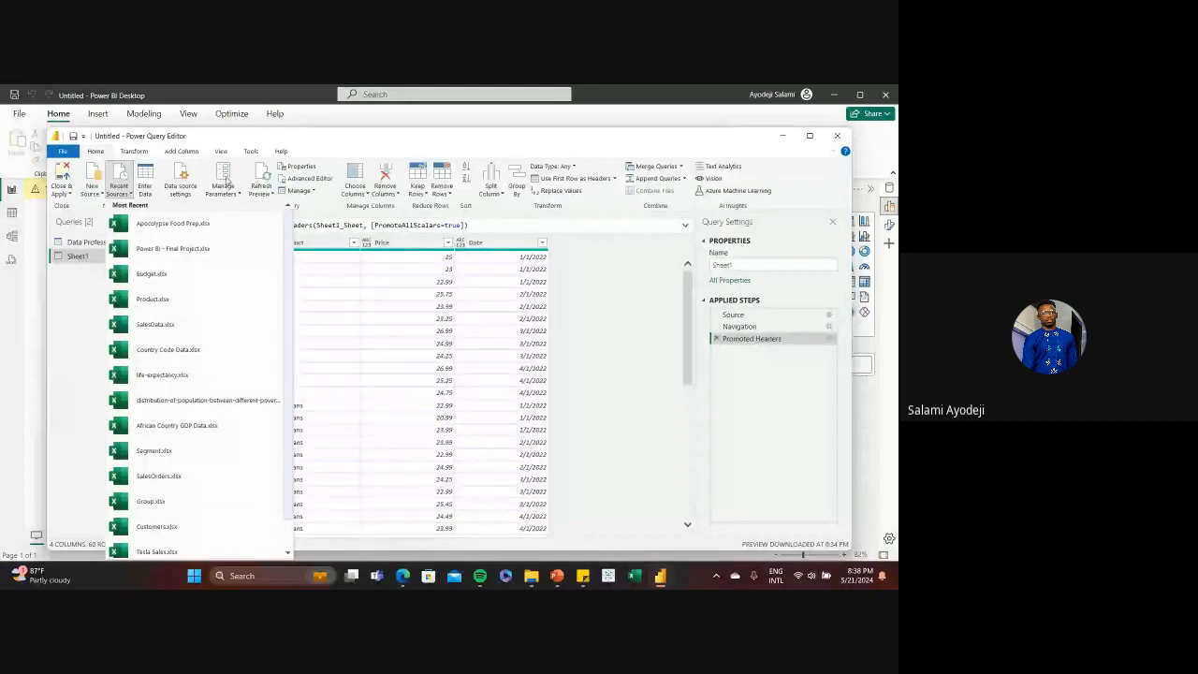
{"action": "left_click", "coordinate": [380, 145]}
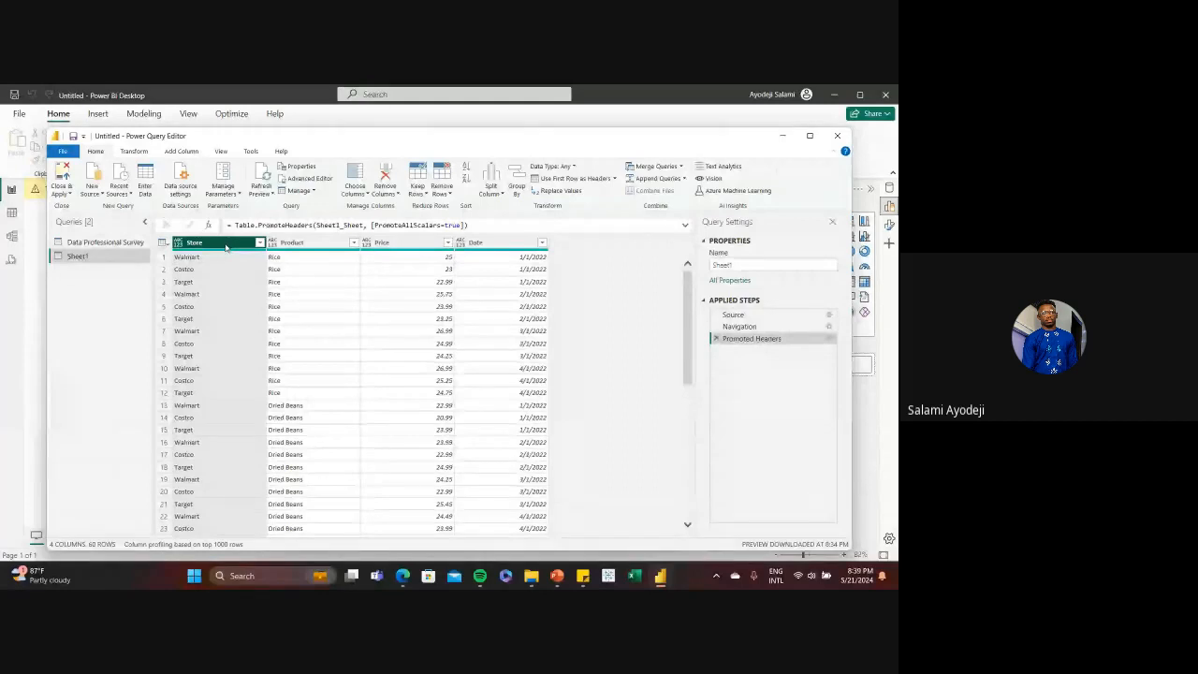
Remove the Product column from Sheet1 and delete the resulting Removed Columns applied step
{"action": "left_click", "coordinate": [302, 244]}
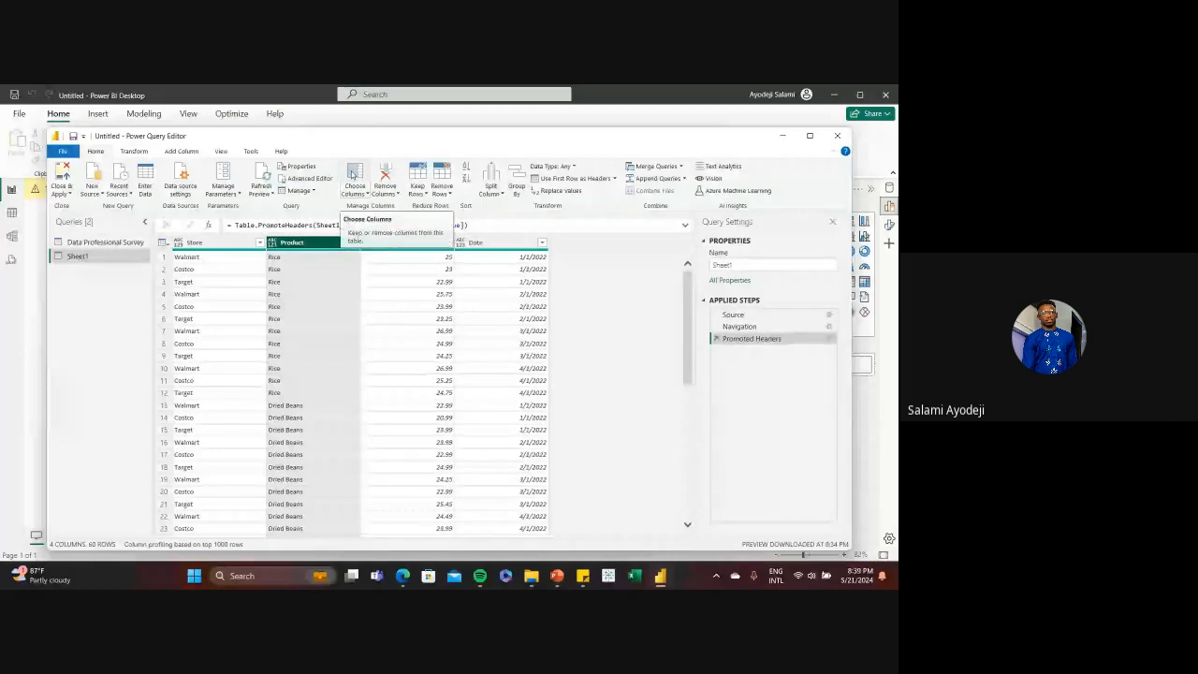
{"action": "left_click", "coordinate": [386, 174]}
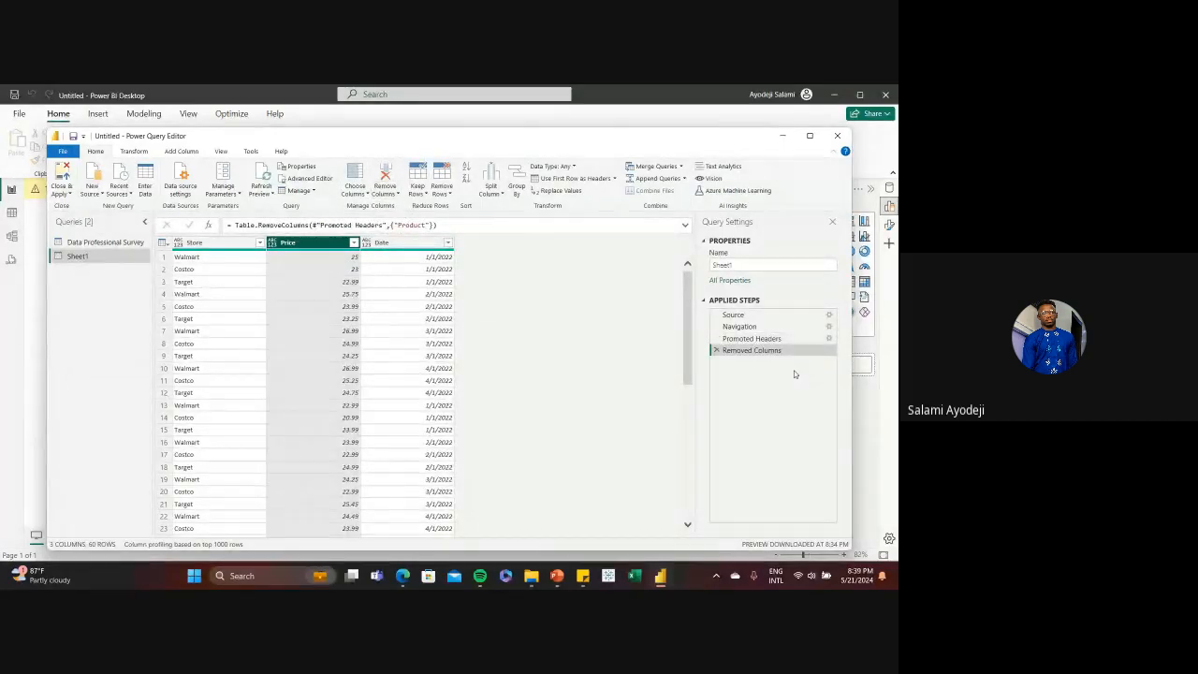
{"action": "left_click", "coordinate": [716, 351]}
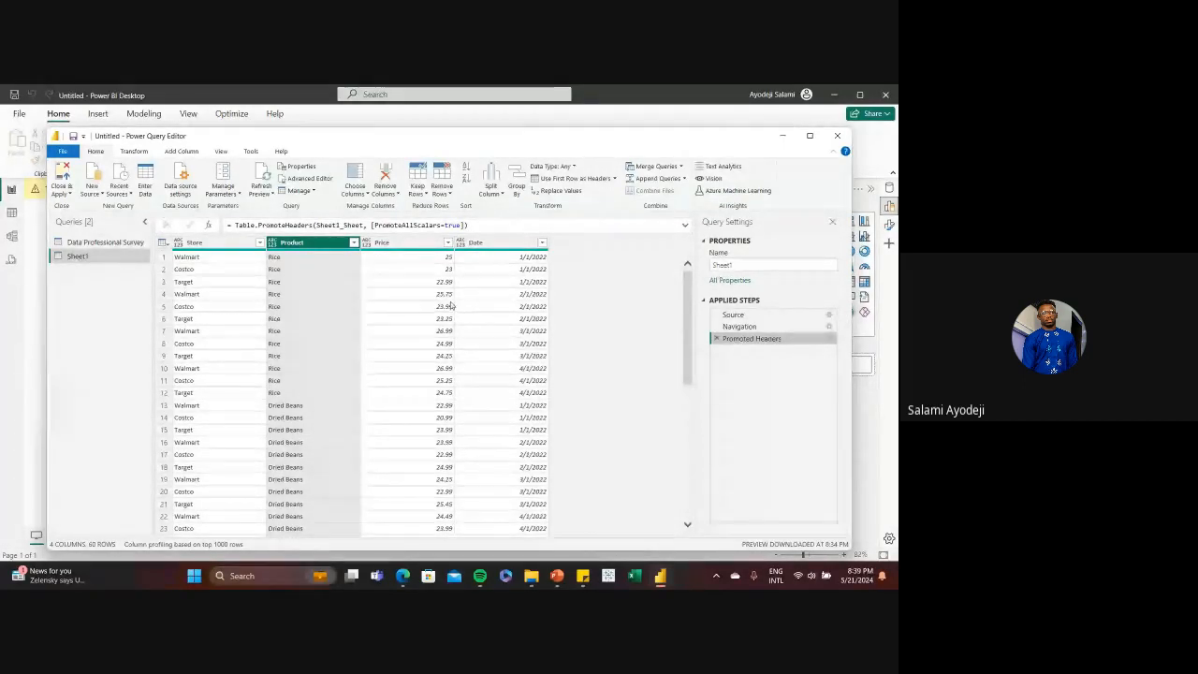
Keep only the Store and Price columns in Sheet1, and delete the resulting Removed Other Columns applied step
{"action": "left_click", "coordinate": [365, 194]}
{"action": "left_click", "coordinate": [377, 205]}
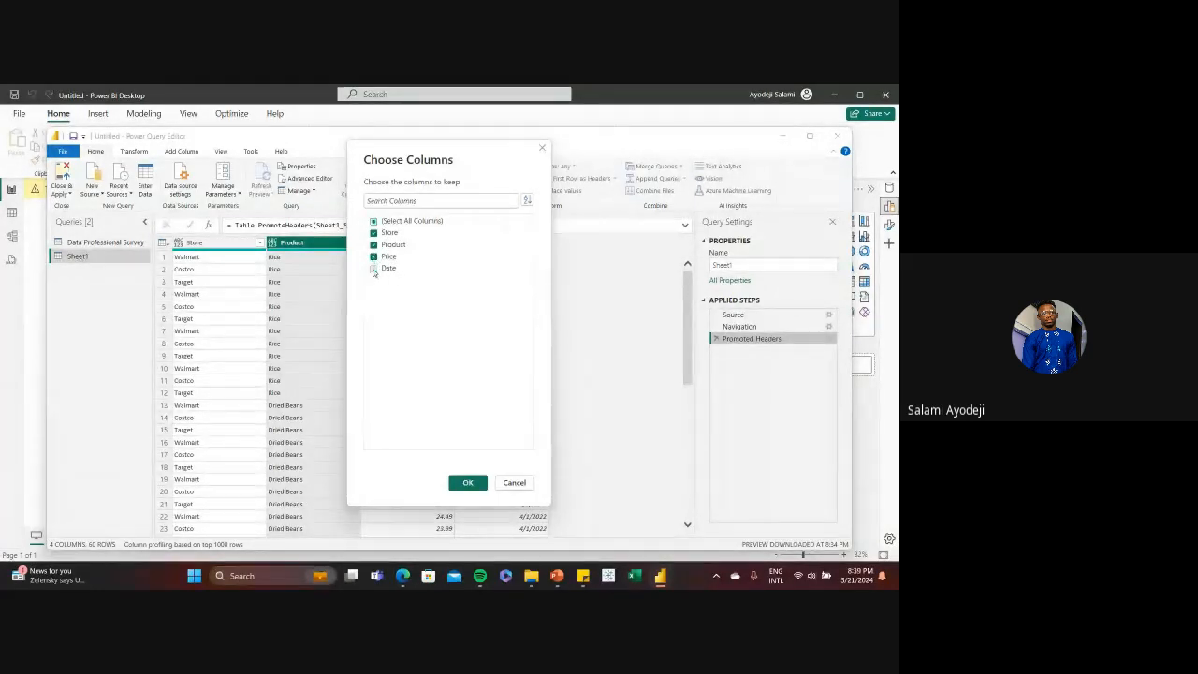
{"action": "left_click", "coordinate": [374, 268]}
{"action": "left_click", "coordinate": [373, 244]}
{"action": "left_click", "coordinate": [468, 483]}
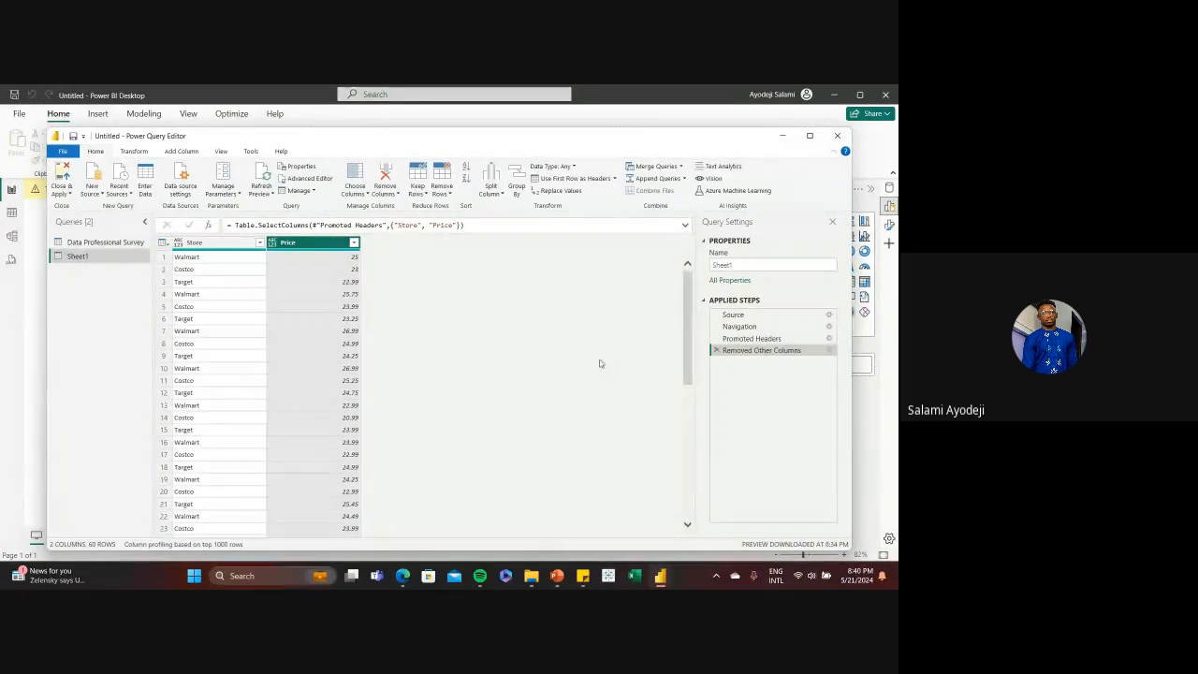
{"action": "left_click", "coordinate": [716, 350]}
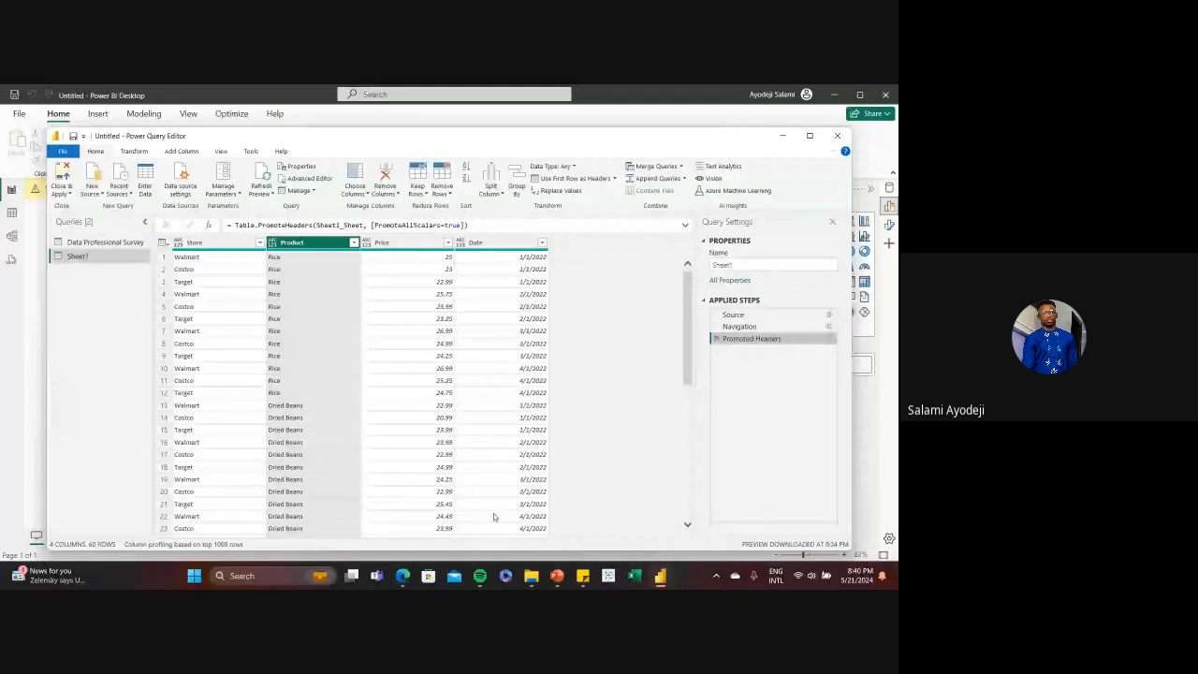
Switch to the PowerPoint presentation, present from the Power BI interface slide through the workflow slide to the Power Query Editor slide, and exit the show
{"action": "key", "text": "alt+Tab"}
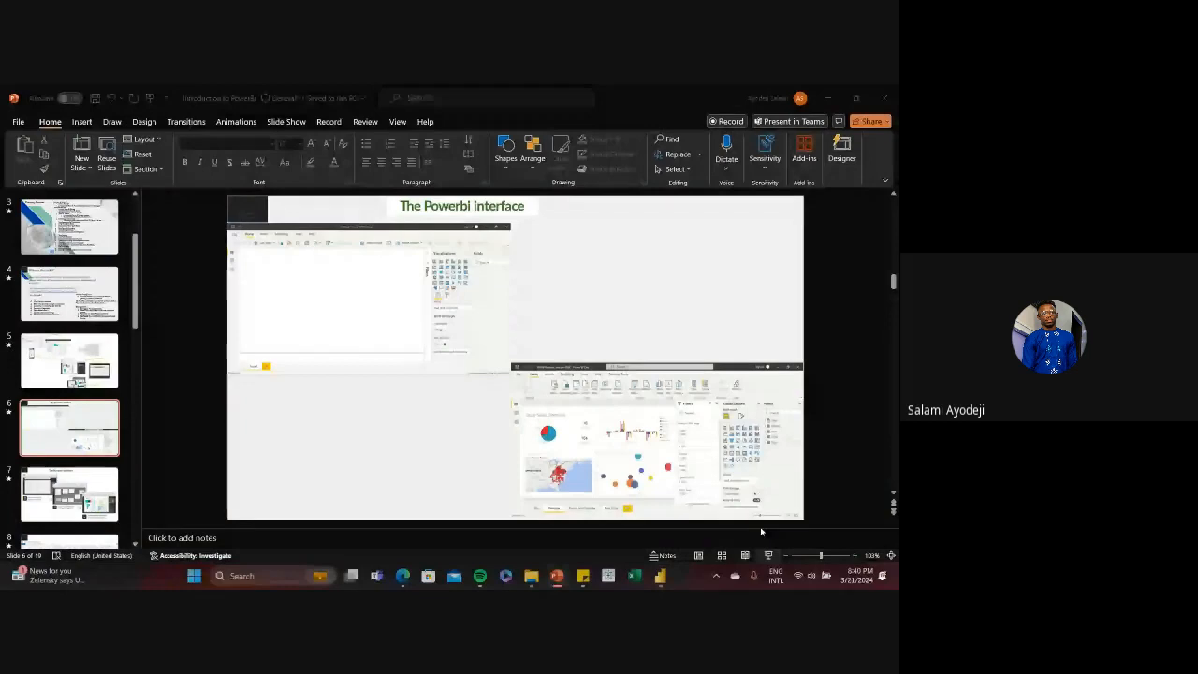
{"action": "left_click", "coordinate": [769, 555]}
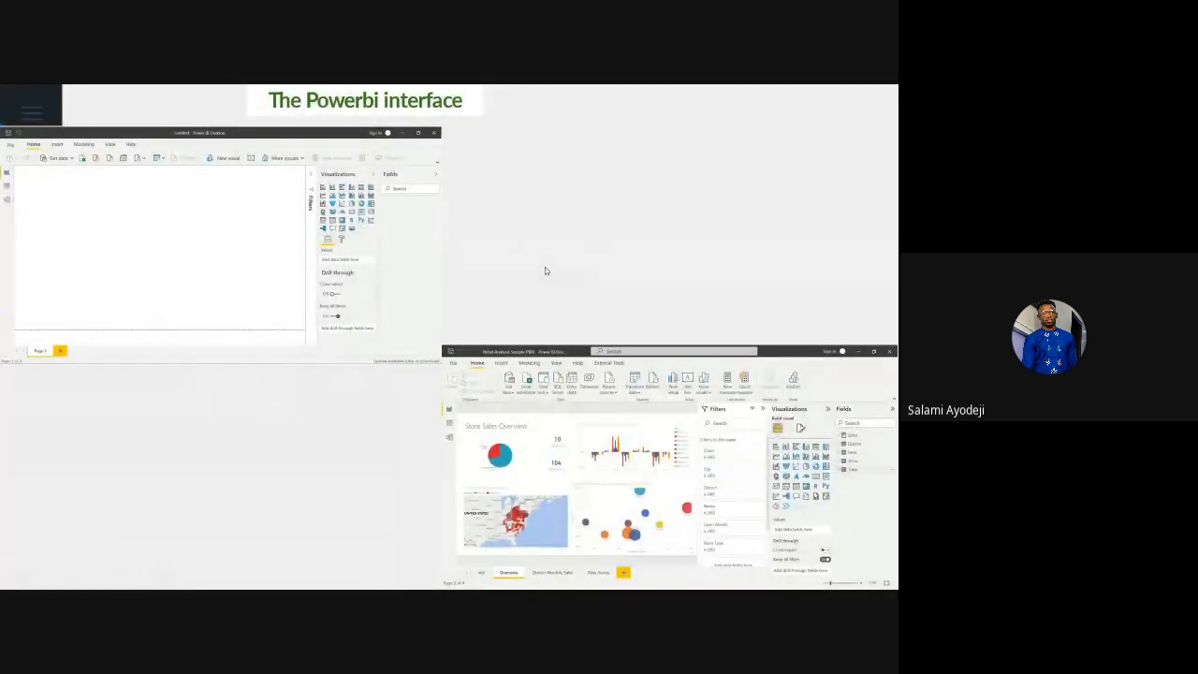
{"action": "left_click", "coordinate": [546, 270]}
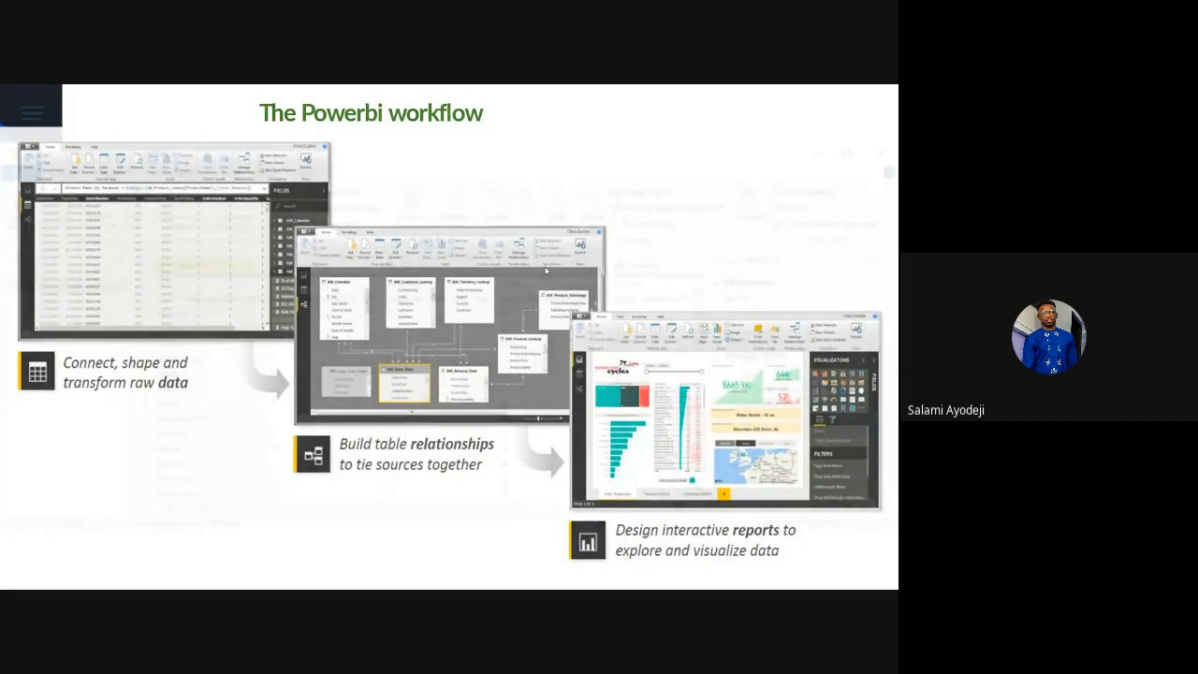
{"action": "left_click", "coordinate": [546, 271]}
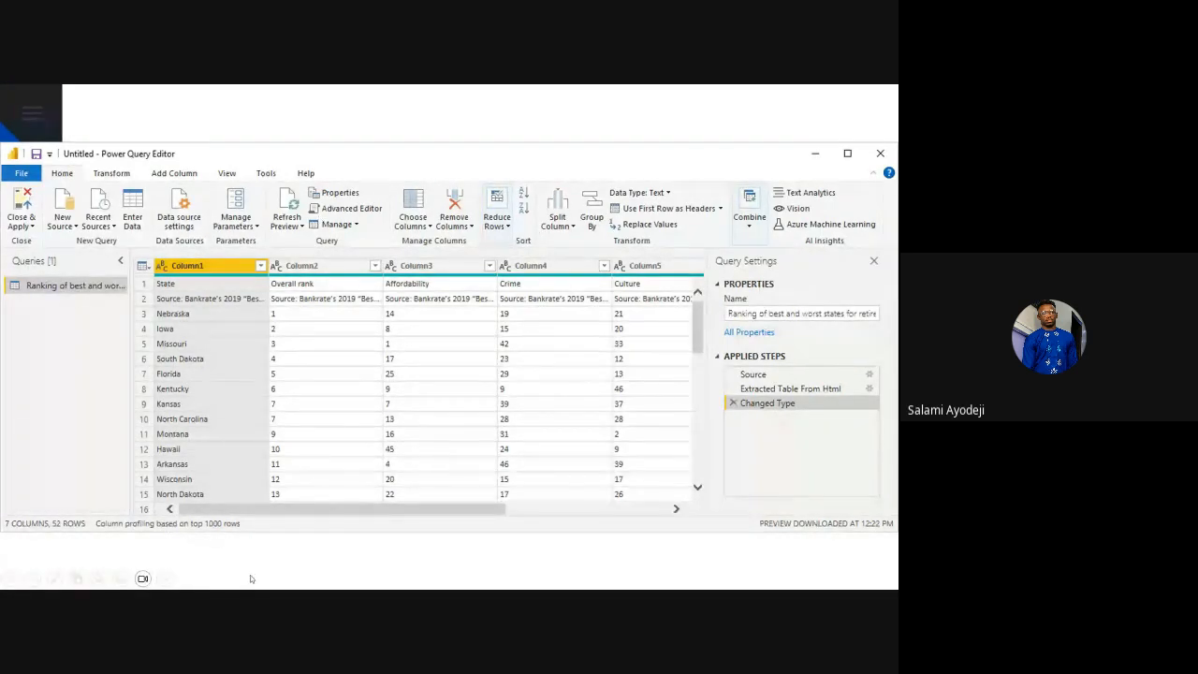
{"action": "key", "text": "Escape"}
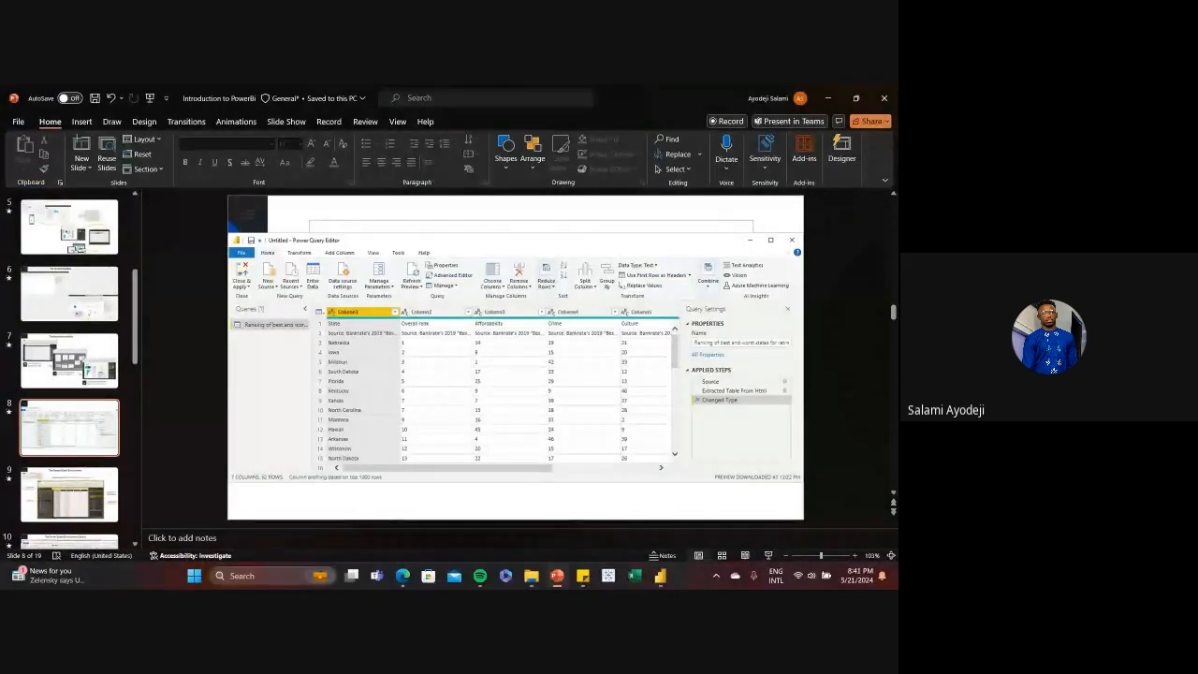
Switch back to Power Query Editor, show the column quality statistics for Sheet1 to examine them, and hide them again
{"action": "mouse_move", "coordinate": [660, 576]}
{"action": "left_click", "coordinate": [614, 536]}
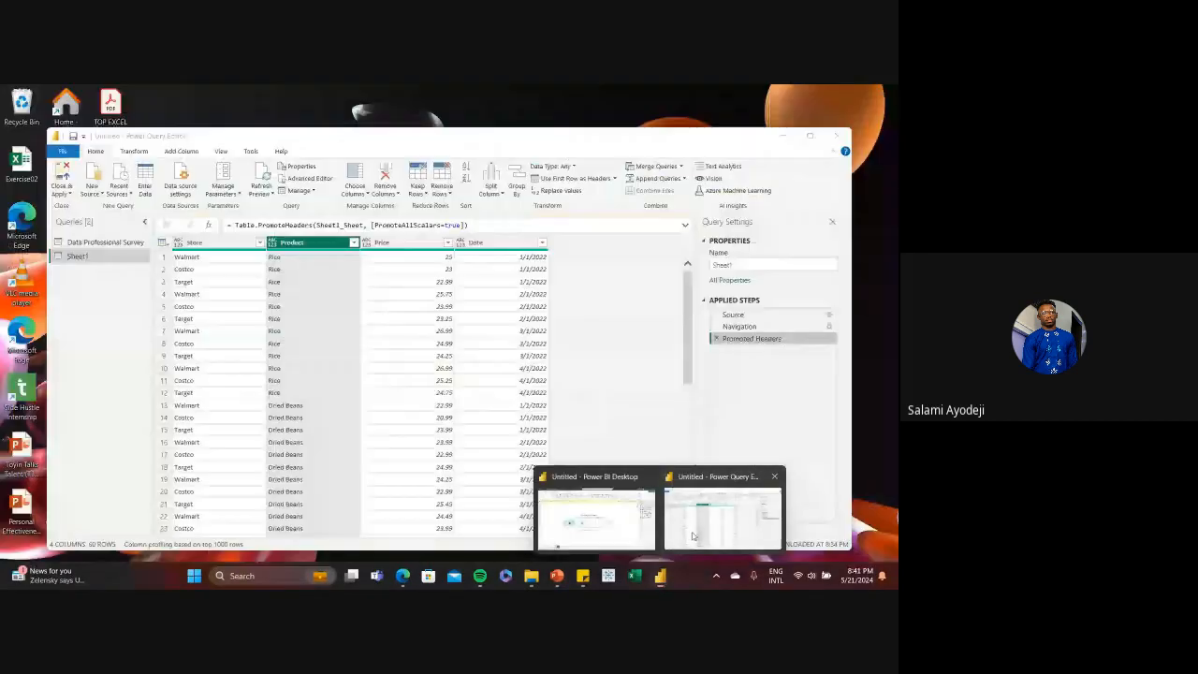
{"action": "left_click", "coordinate": [693, 537]}
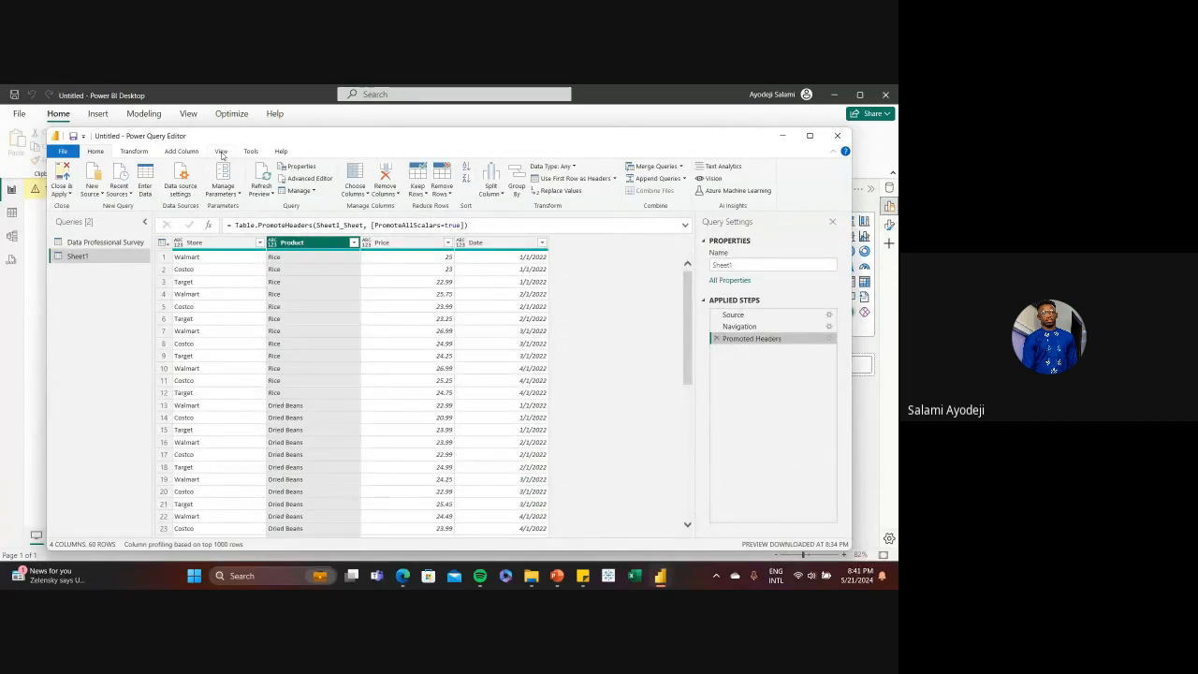
{"action": "left_click", "coordinate": [222, 152]}
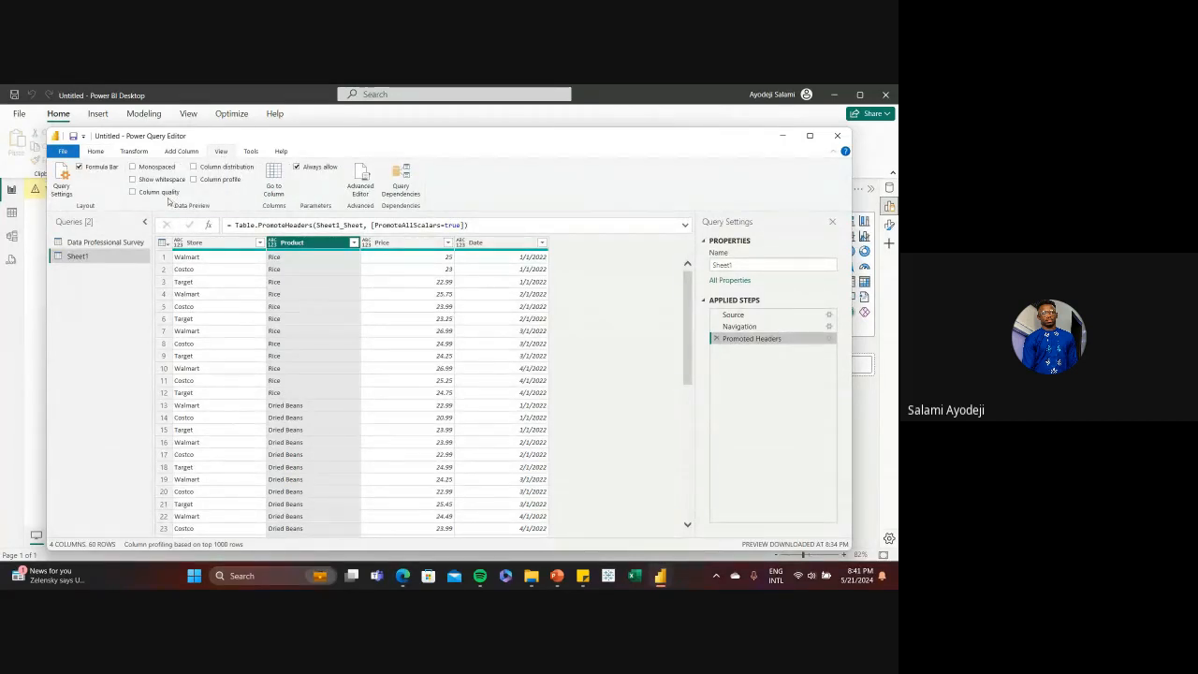
{"action": "left_click", "coordinate": [132, 192]}
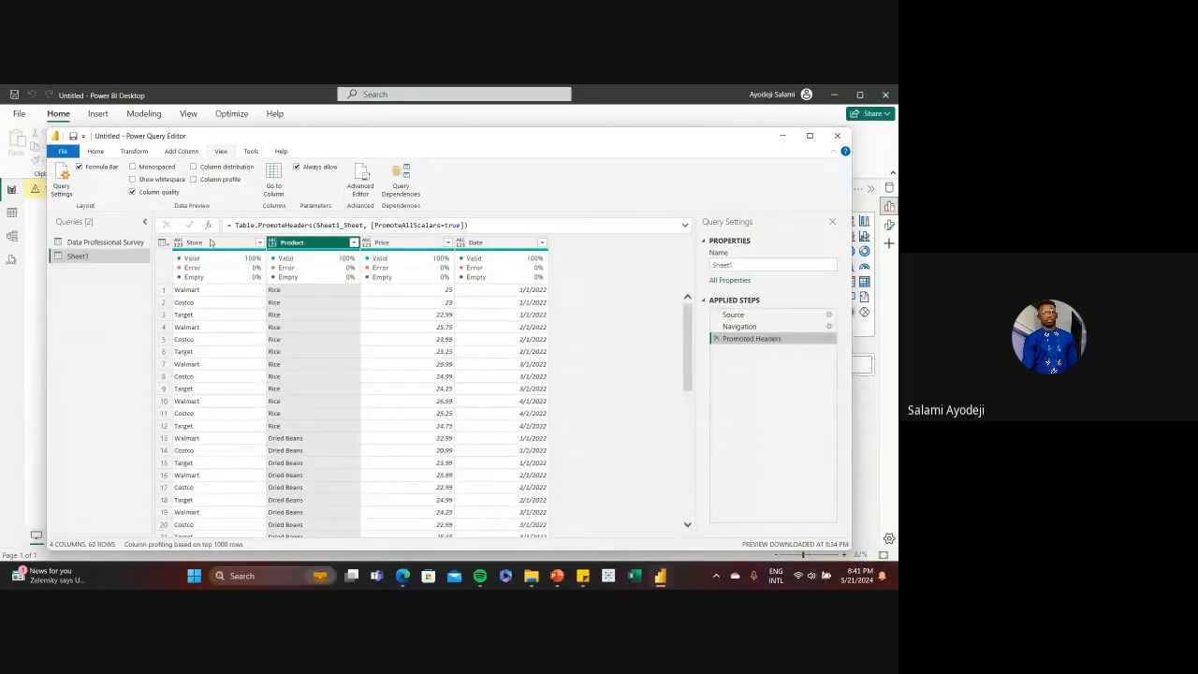
{"action": "mouse_move", "coordinate": [212, 259]}
{"action": "mouse_move", "coordinate": [438, 278]}
{"action": "left_click", "coordinate": [133, 192]}
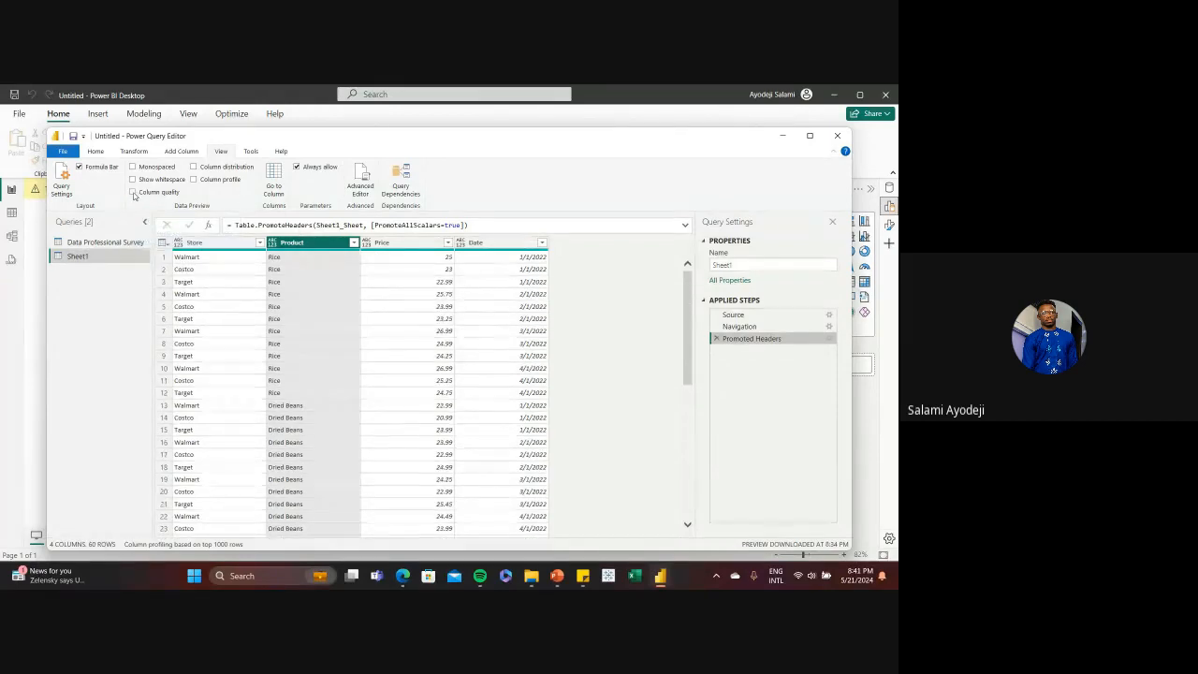
{"action": "left_click", "coordinate": [96, 150]}
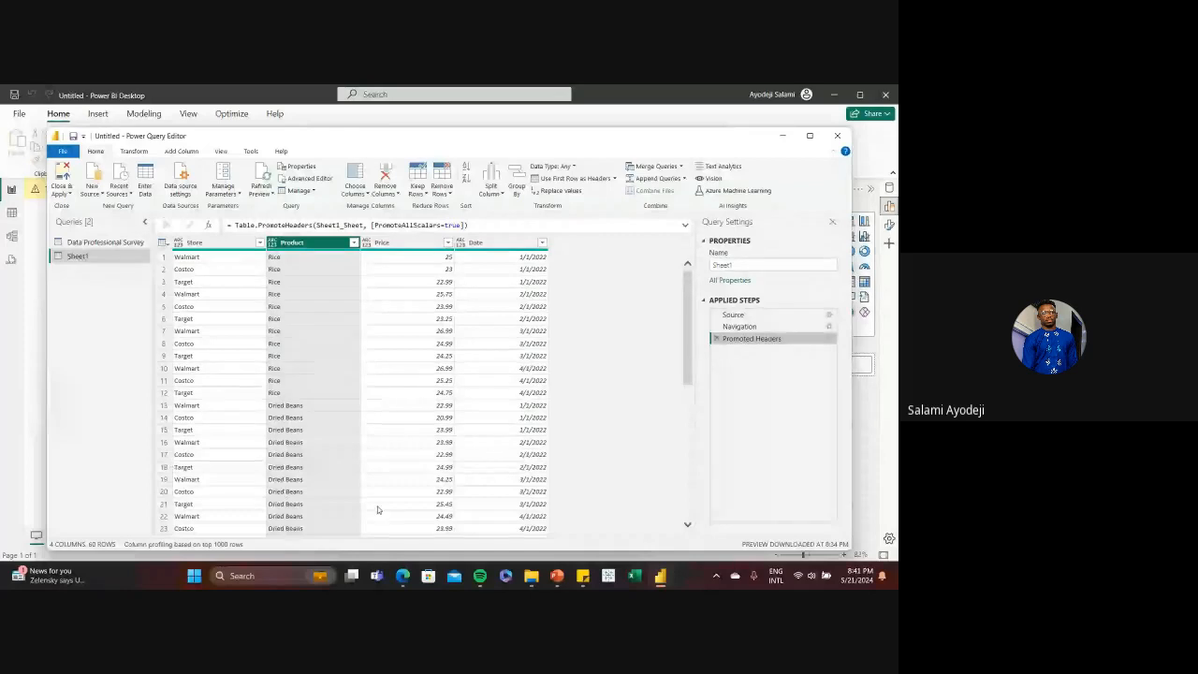
Switch to PowerPoint, resume the slide show from the Power Query Editor slide, and advance to the Power Query Environment slide
{"action": "left_click", "coordinate": [556, 577]}
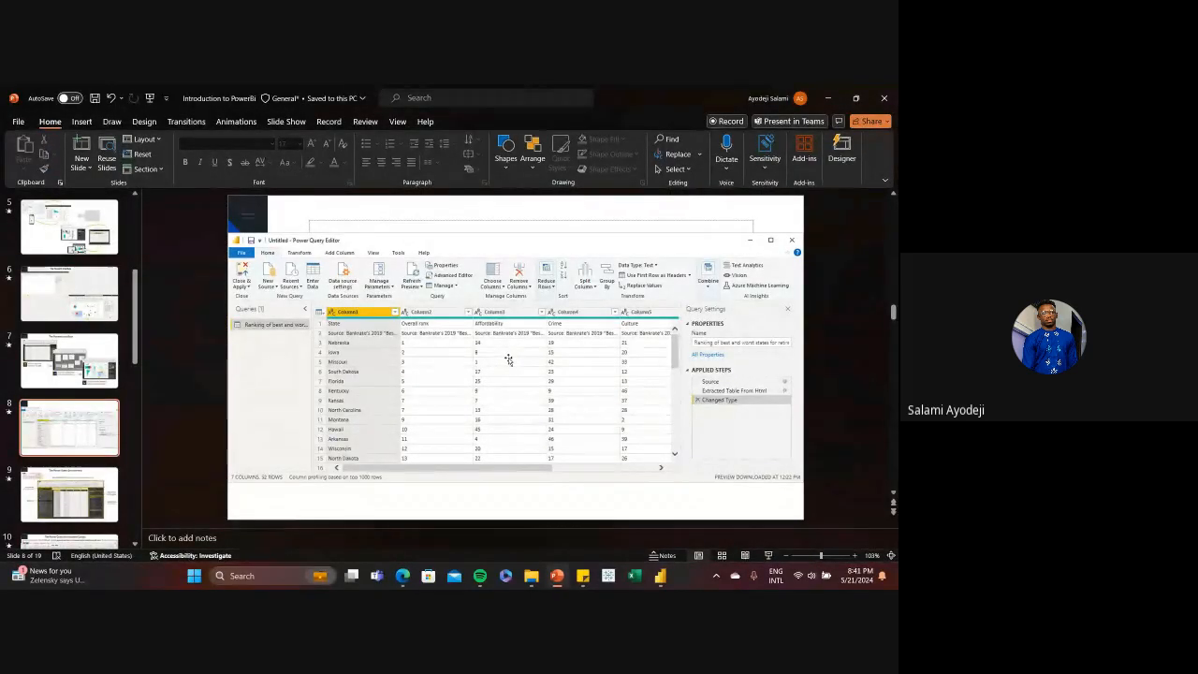
{"action": "left_click", "coordinate": [769, 559]}
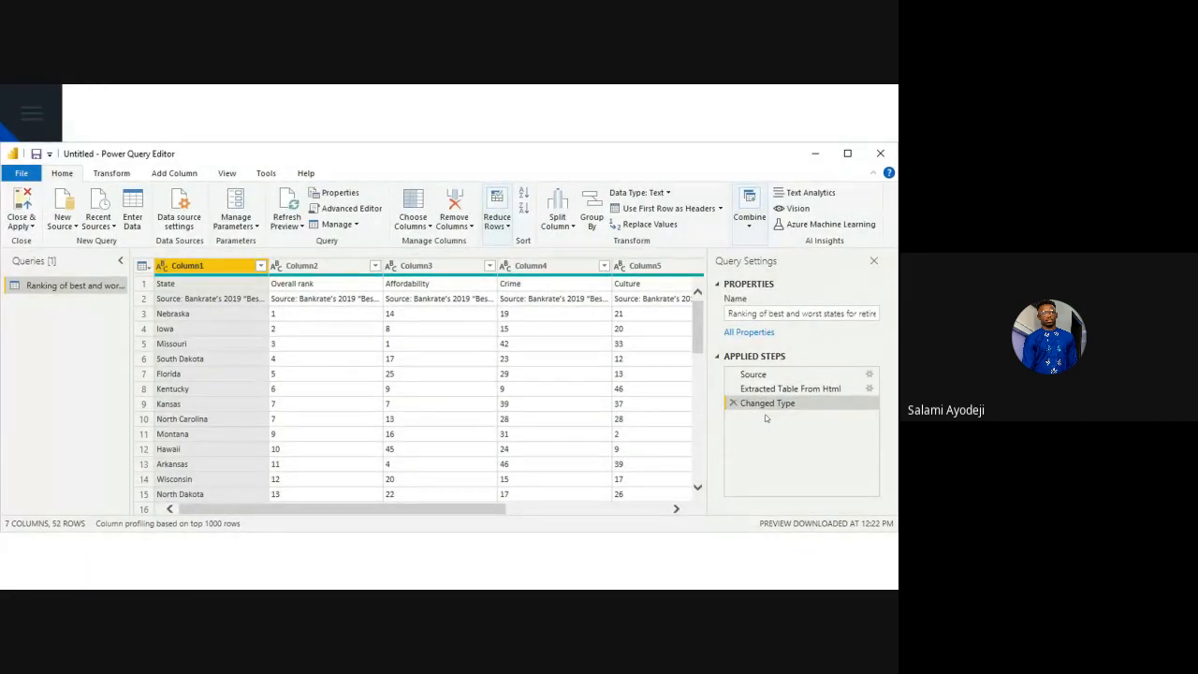
{"action": "left_click", "coordinate": [765, 418]}
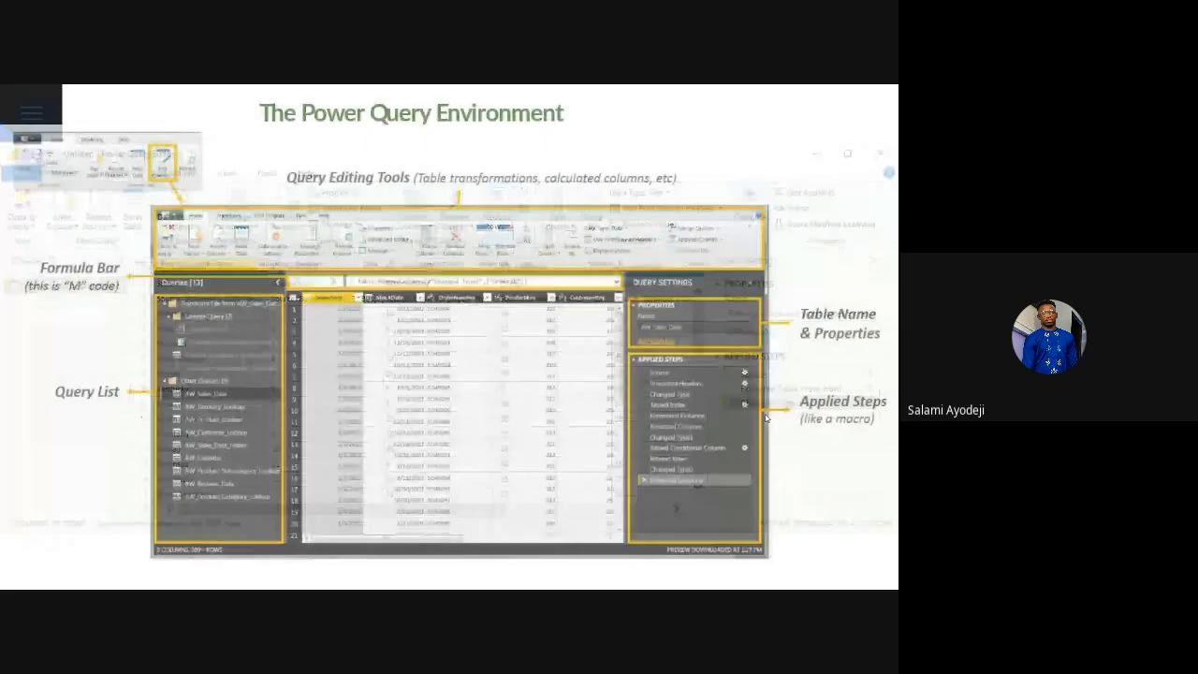
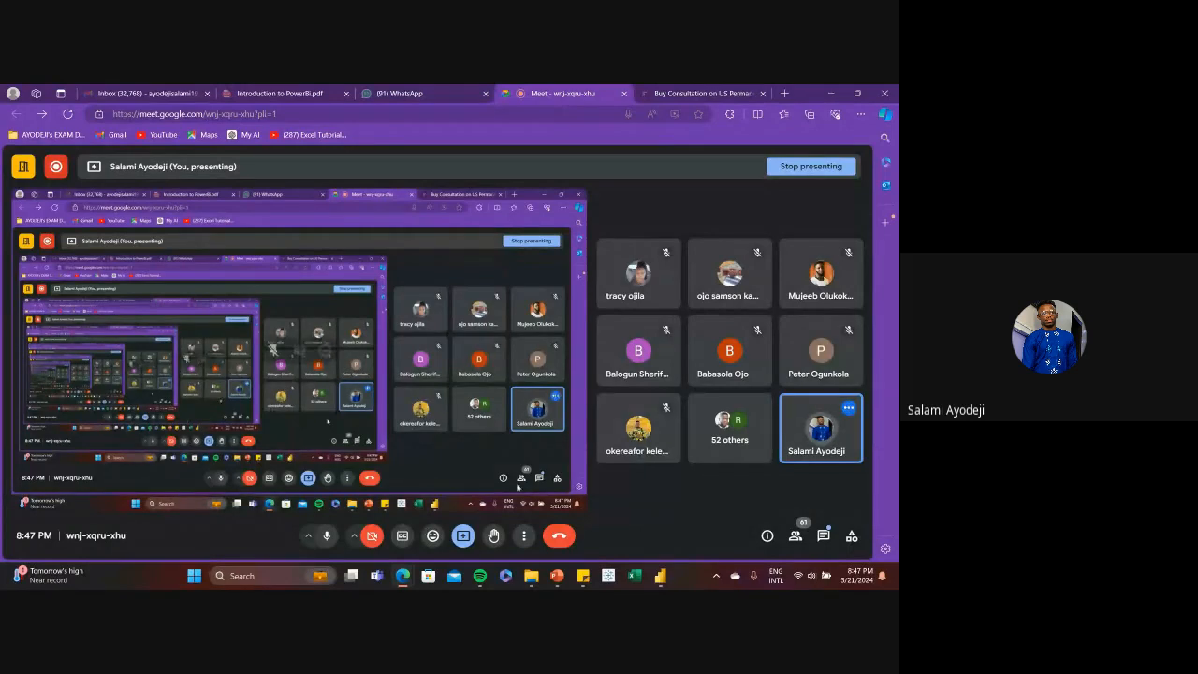
Switch to Power Query Editor, look over the Store, Product and Date columns of Sheet1, and return to the meeting window
{"action": "left_click", "coordinate": [660, 576]}
{"action": "left_click", "coordinate": [707, 518]}
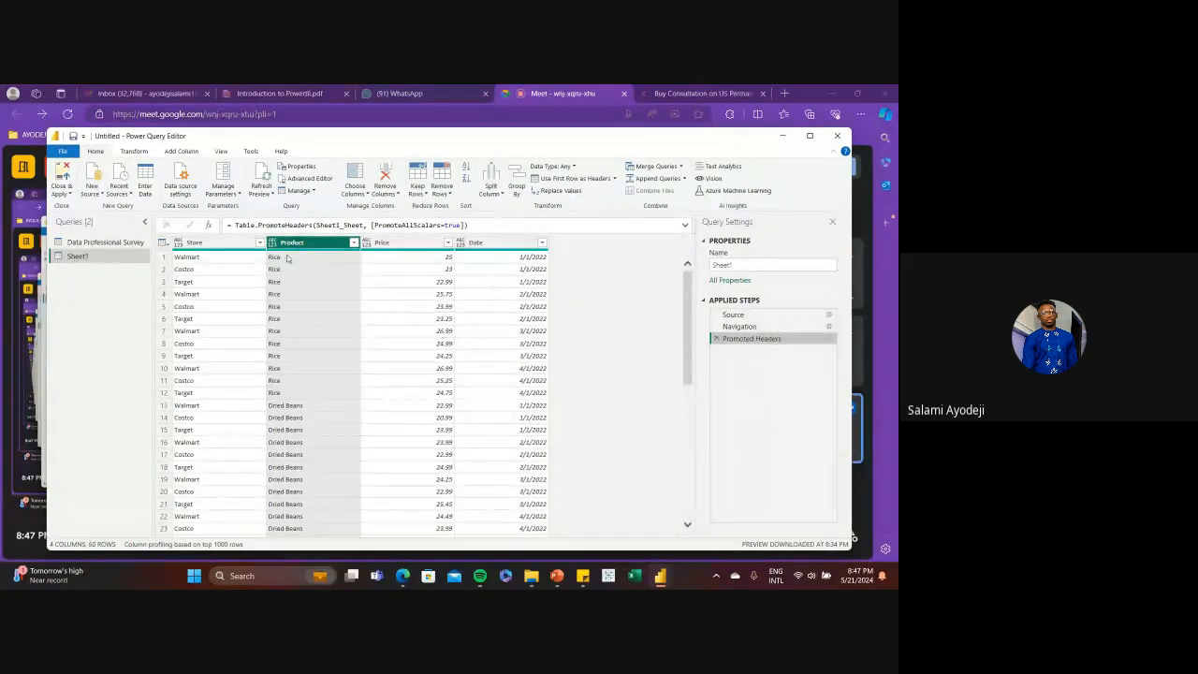
{"action": "left_click", "coordinate": [182, 243], "text": "ctrl"}
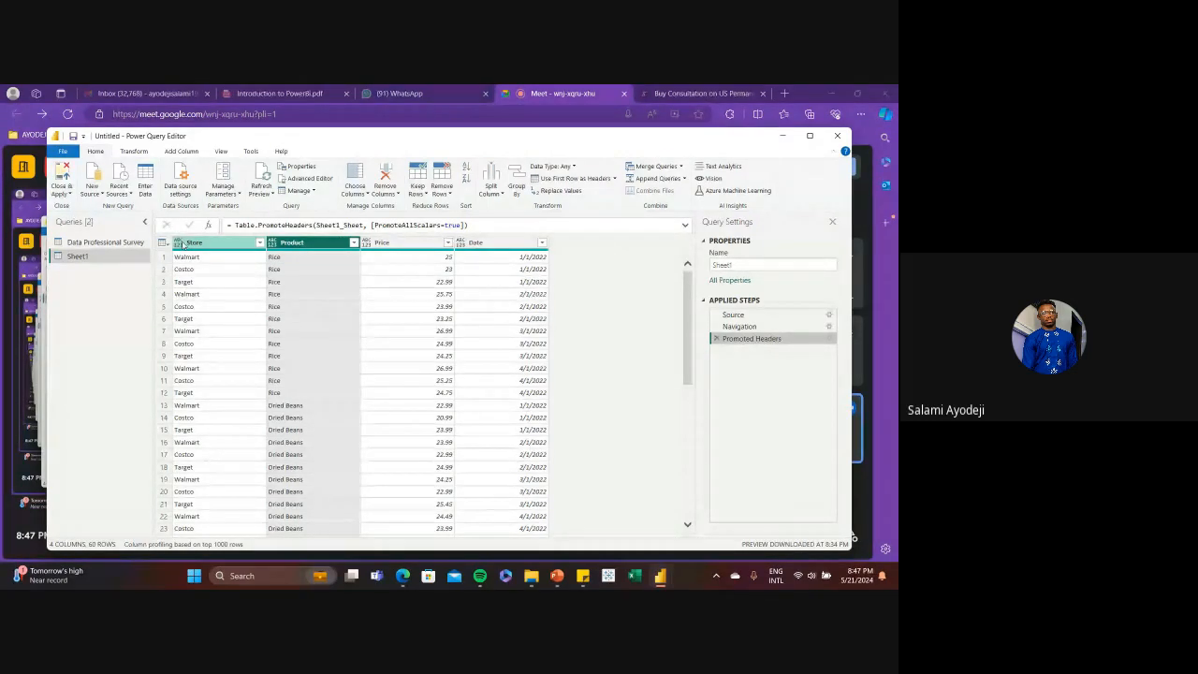
{"action": "left_click", "coordinate": [289, 245]}
{"action": "left_click", "coordinate": [513, 246], "text": "ctrl"}
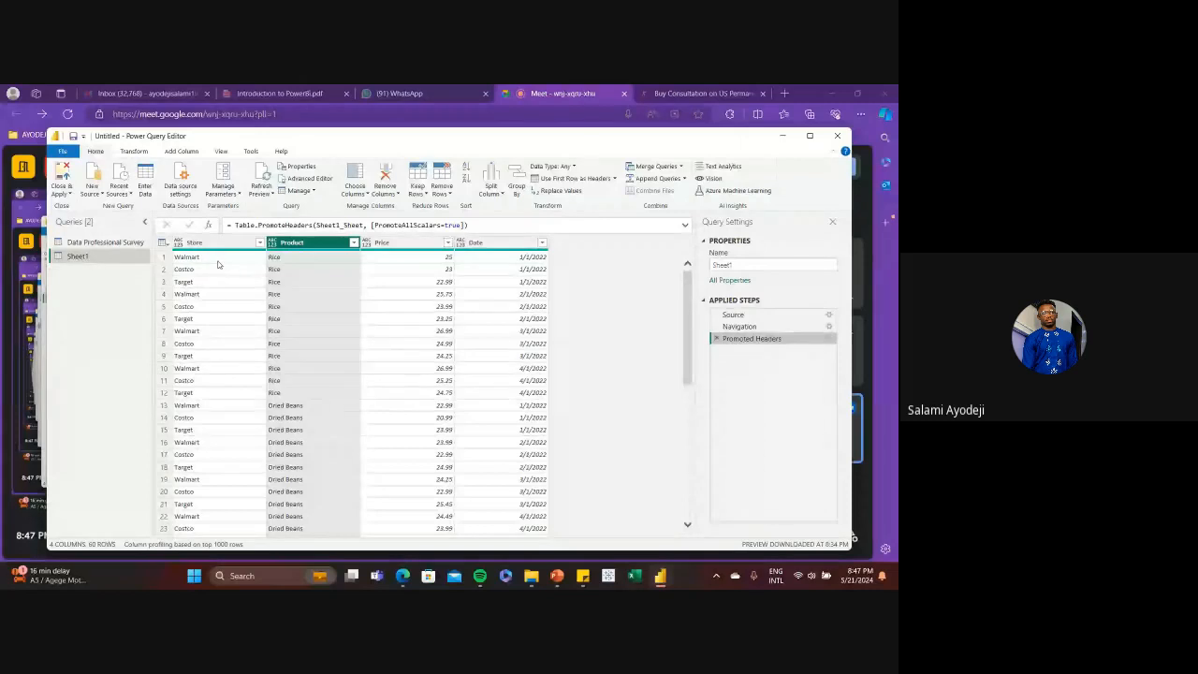
{"action": "left_click", "coordinate": [37, 270]}
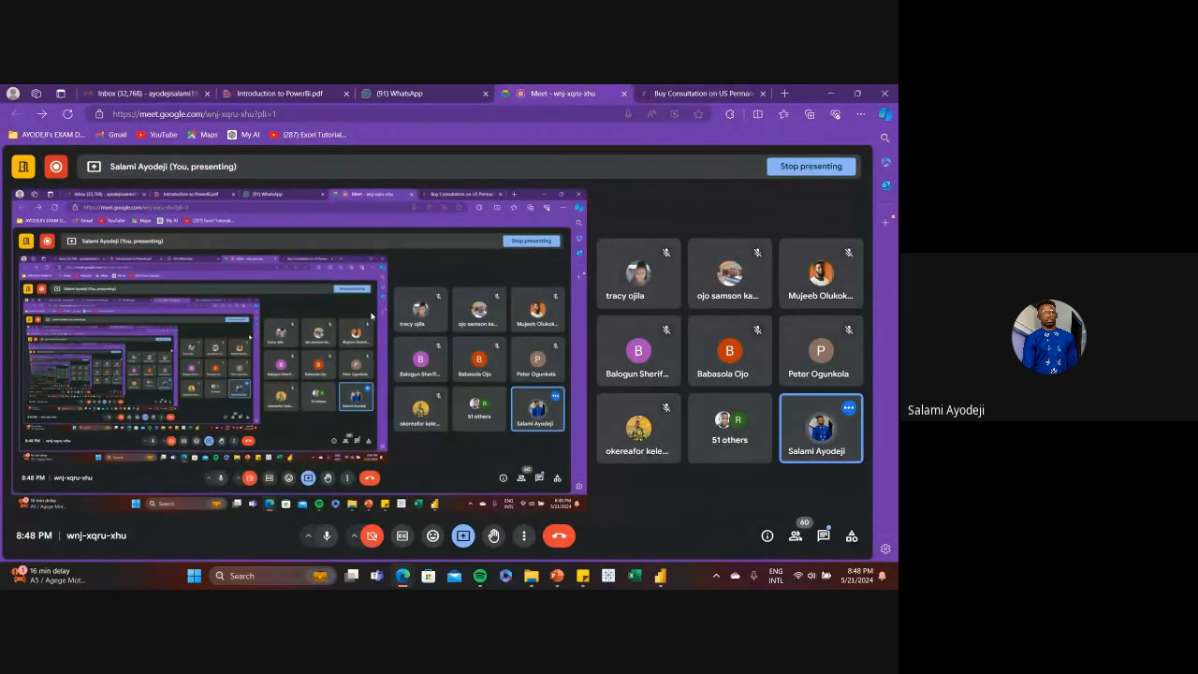
Switch back to Power Query Editor and set the data type of Sheet1's Store and Product columns to Text
{"action": "left_click", "coordinate": [661, 576]}
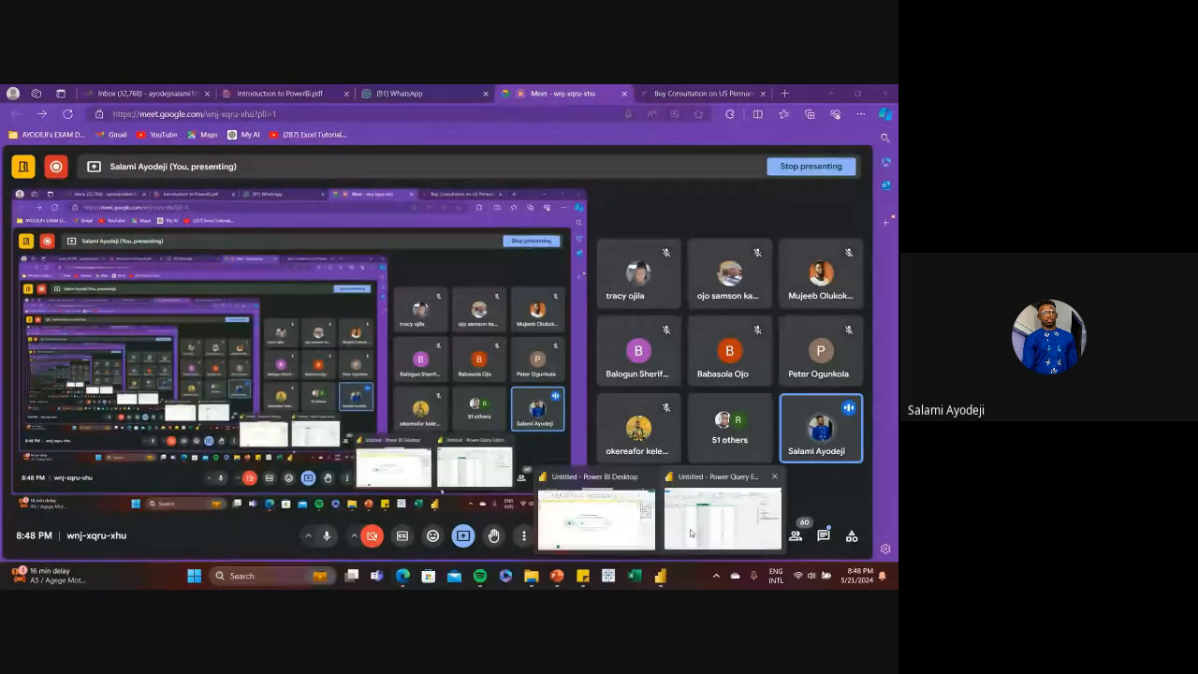
{"action": "left_click", "coordinate": [695, 523]}
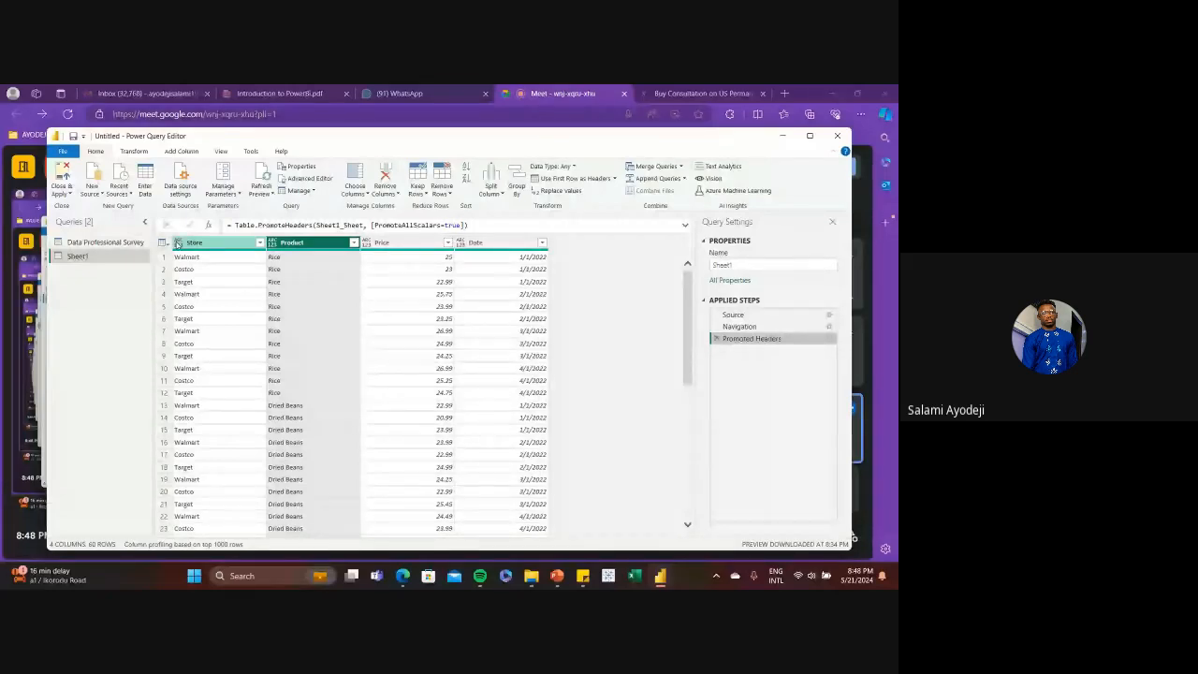
{"action": "left_click", "coordinate": [177, 244]}
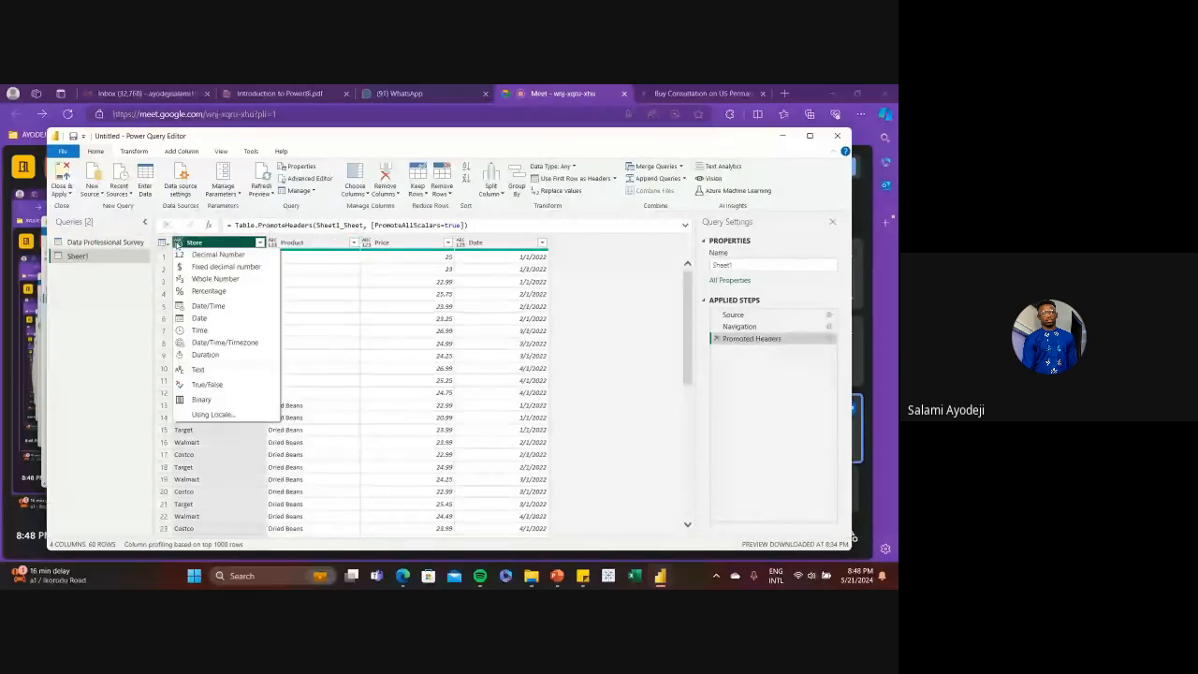
{"action": "left_click", "coordinate": [412, 344]}
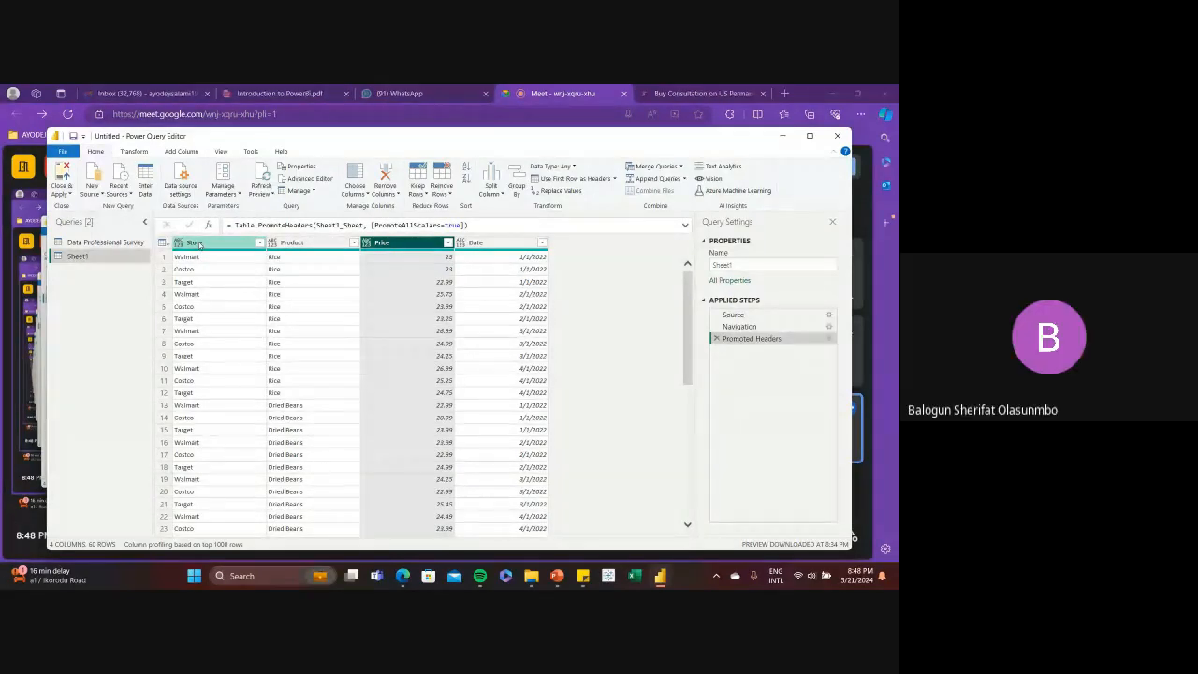
{"action": "left_click", "coordinate": [178, 242]}
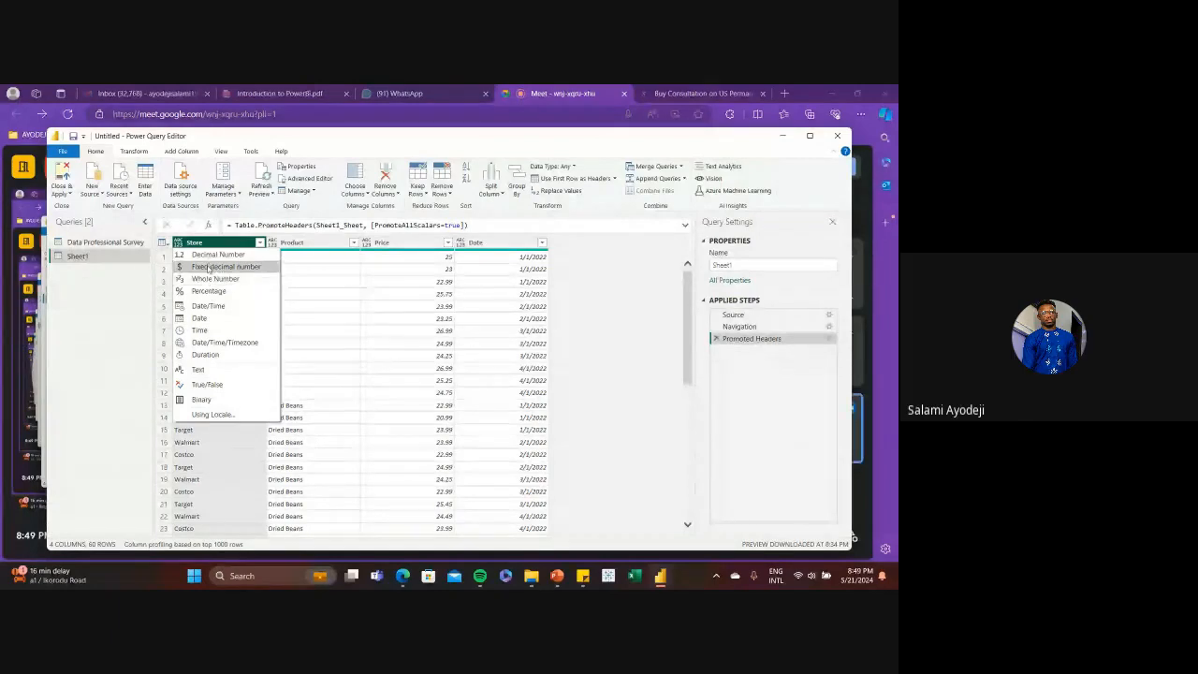
{"action": "left_click", "coordinate": [214, 374]}
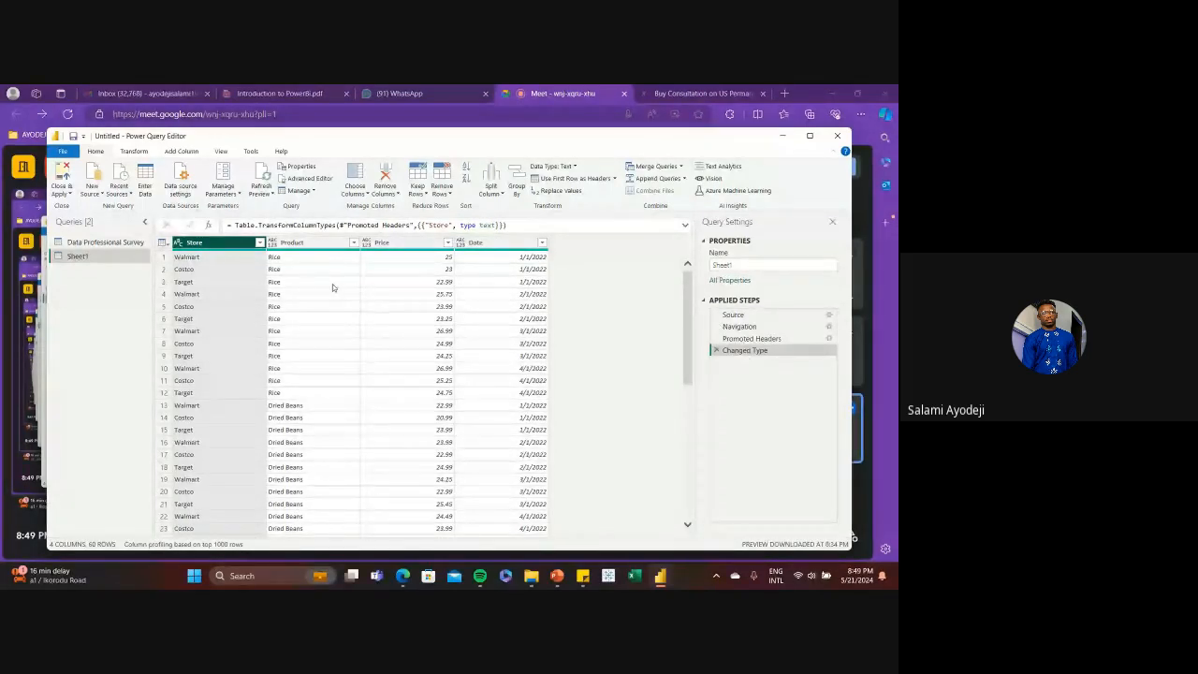
{"action": "left_click", "coordinate": [274, 243]}
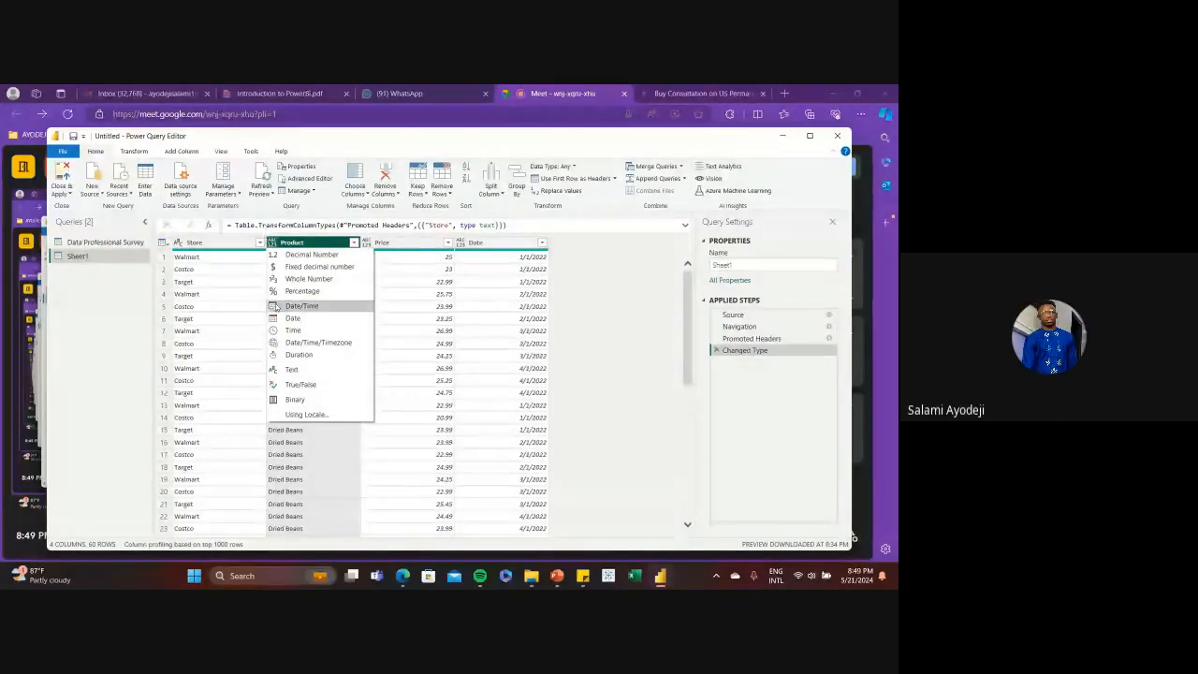
{"action": "left_click", "coordinate": [291, 369]}
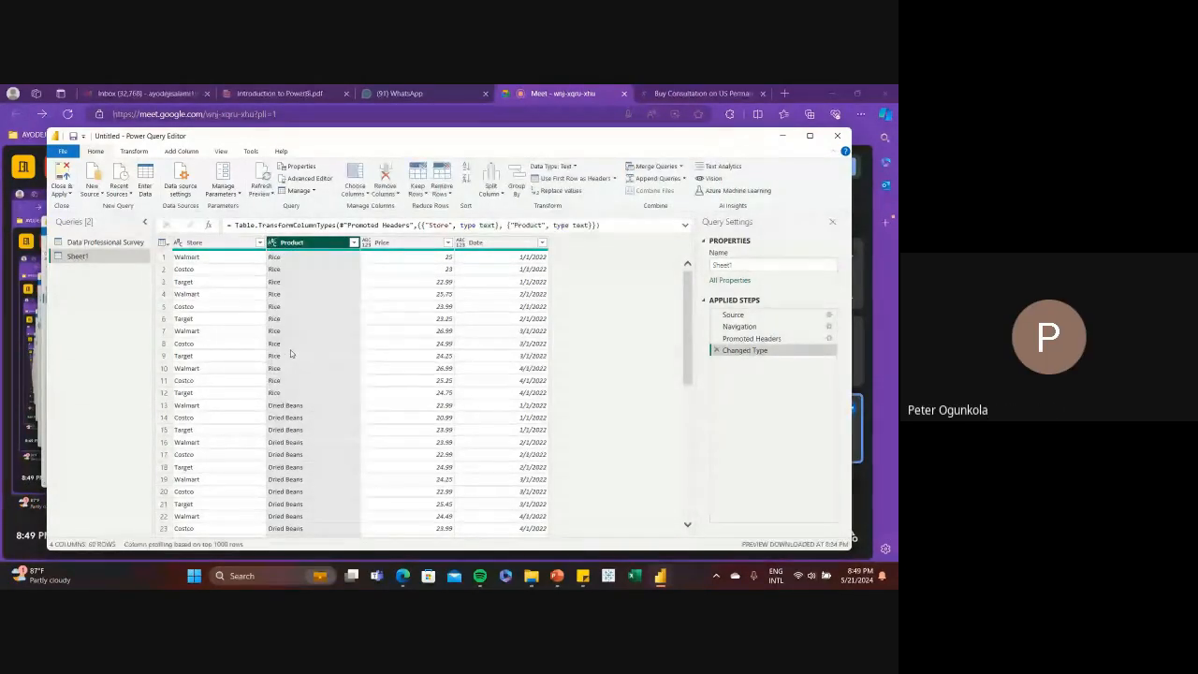
Review the data types available for the Price column and examine its values throughout Sheet1
{"action": "left_click", "coordinate": [381, 244]}
{"action": "left_click", "coordinate": [366, 244]}
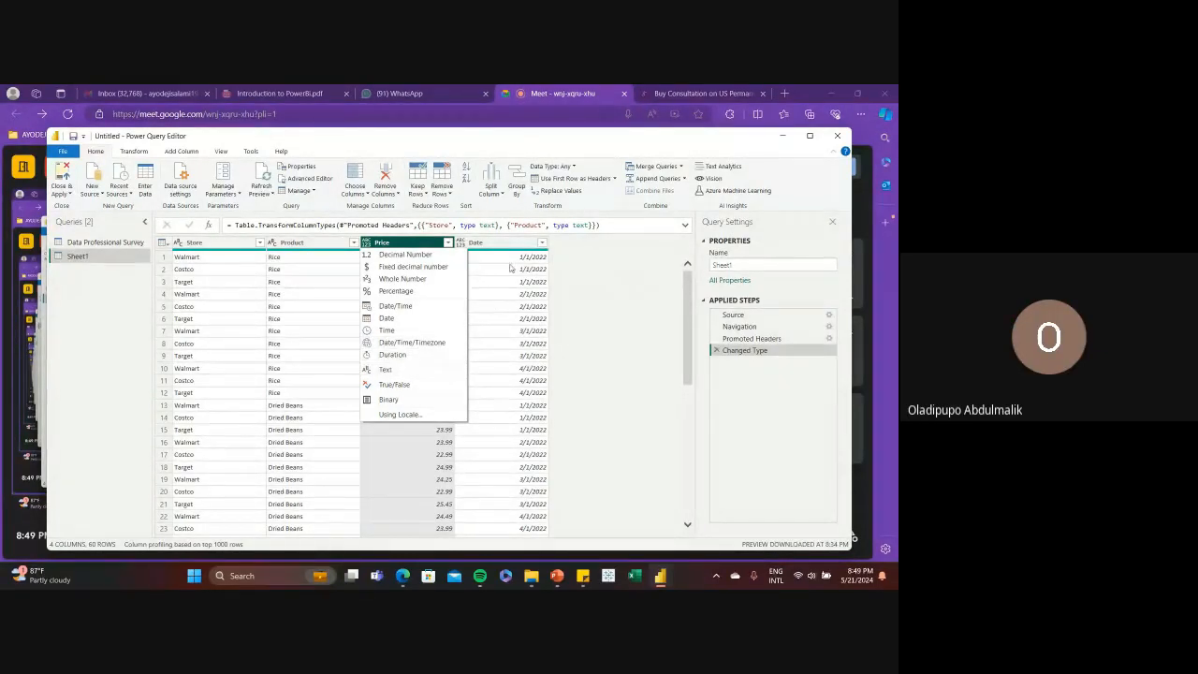
{"action": "left_click", "coordinate": [622, 263]}
{"action": "scroll", "coordinate": [426, 372], "scroll_direction": "down", "scroll_amount": 12}
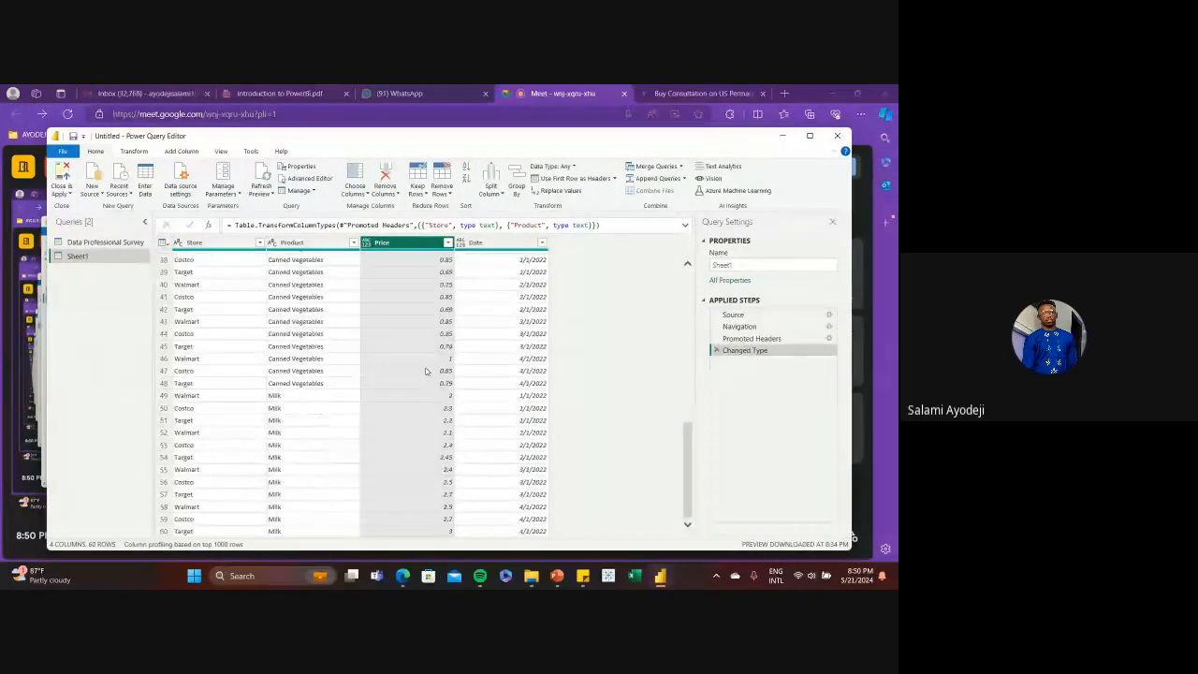
{"action": "scroll", "coordinate": [426, 372], "scroll_direction": "up", "scroll_amount": 12}
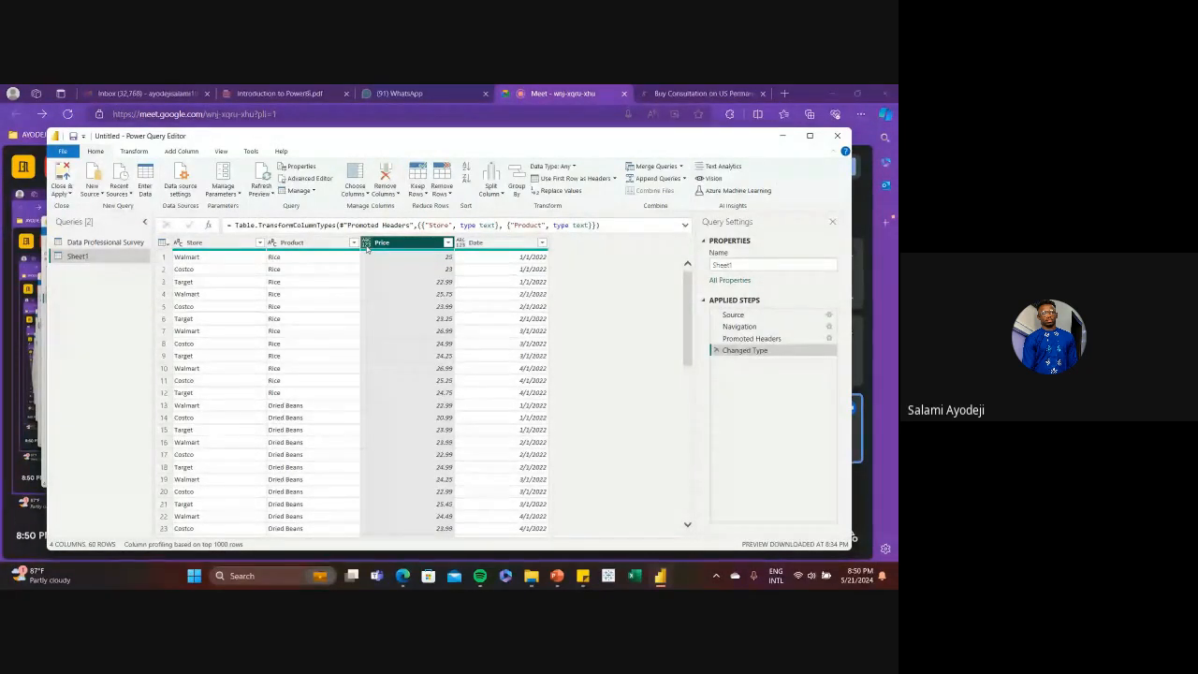
{"action": "left_click", "coordinate": [366, 244]}
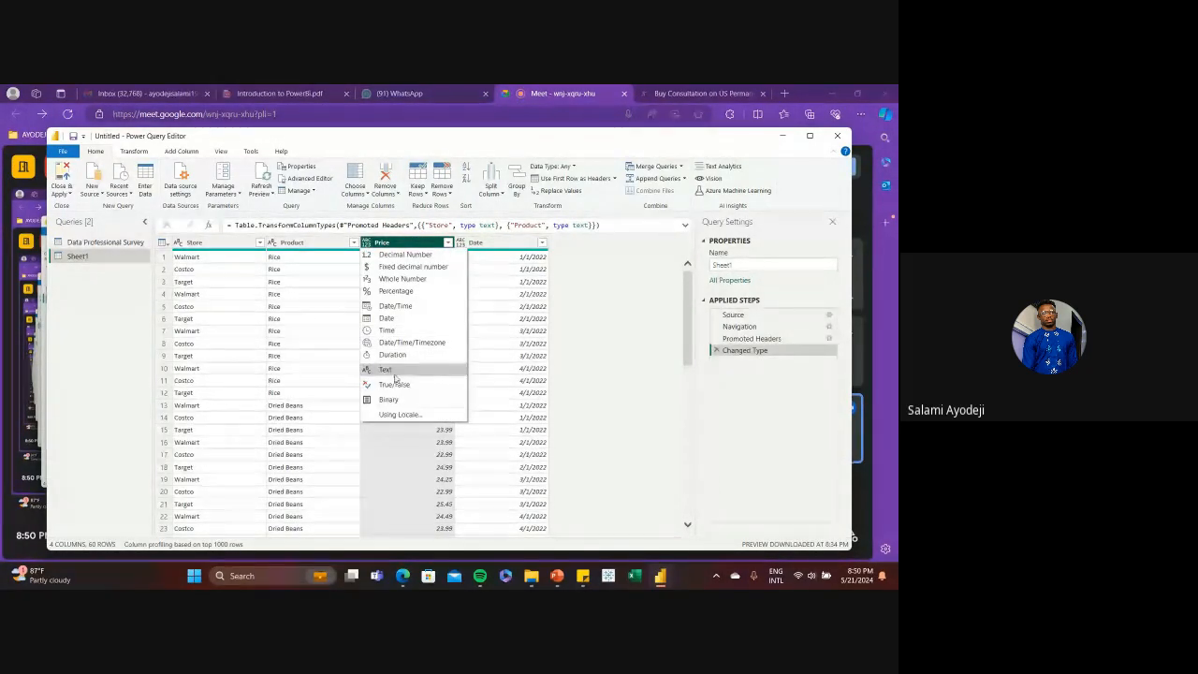
{"action": "left_click", "coordinate": [481, 269]}
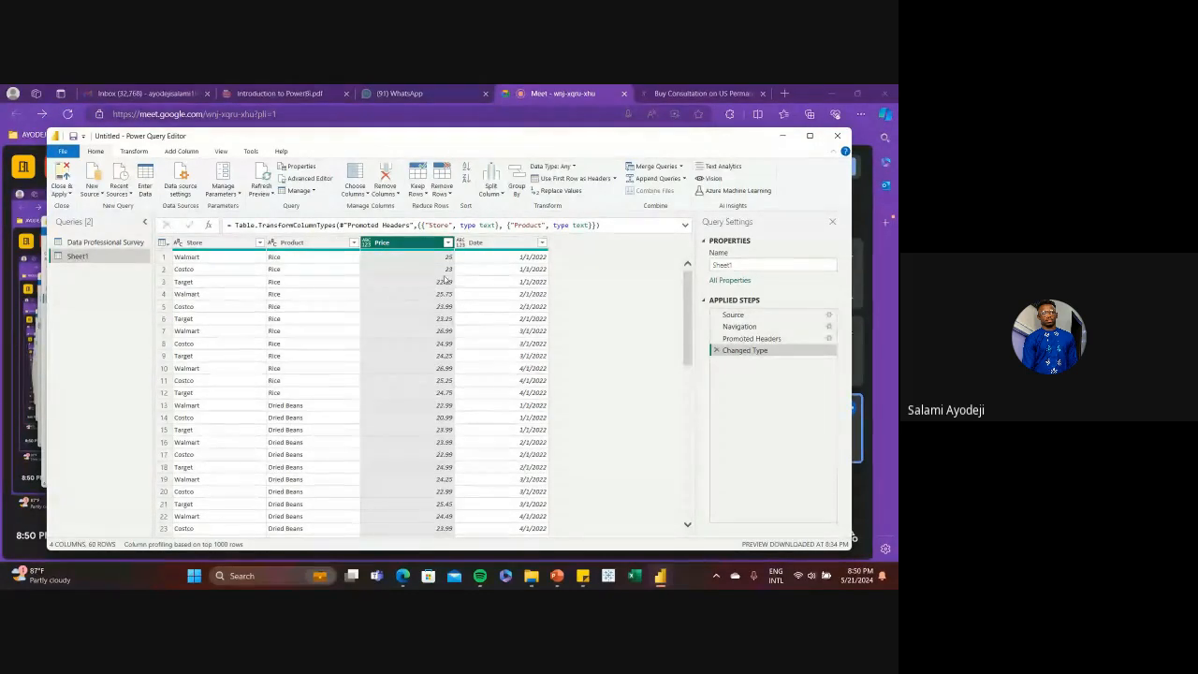
{"action": "scroll", "coordinate": [443, 315], "scroll_direction": "down", "scroll_amount": 5}
{"action": "scroll", "coordinate": [444, 316], "scroll_direction": "down", "scroll_amount": 8}
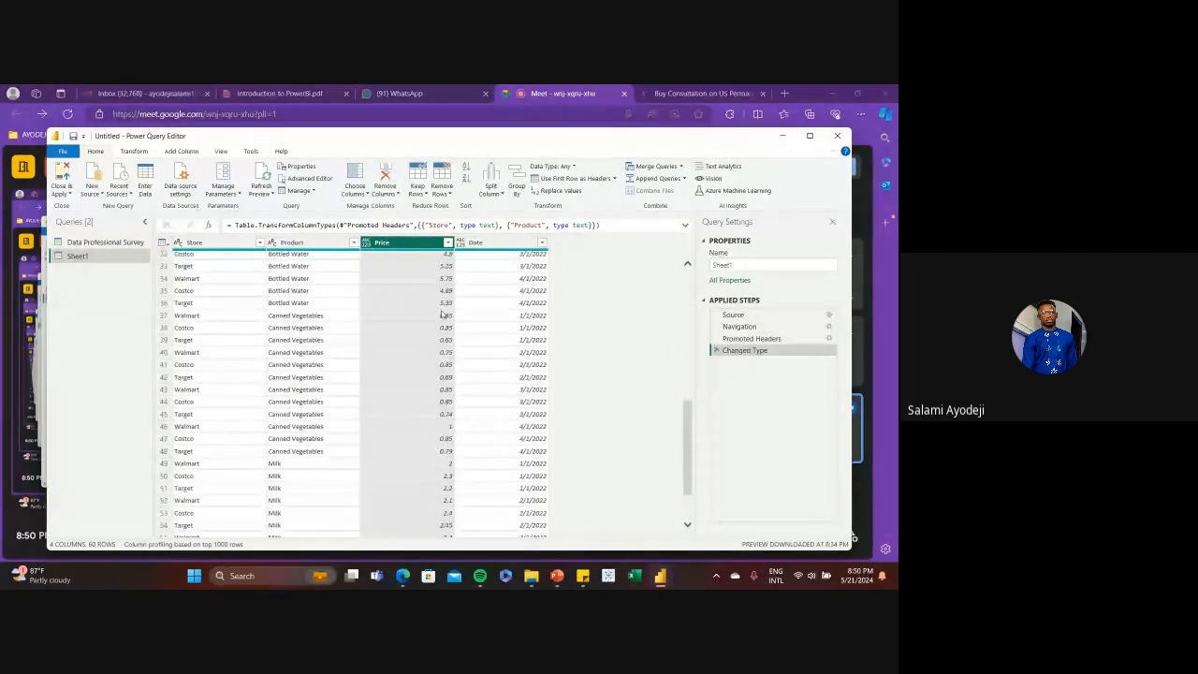
{"action": "scroll", "coordinate": [443, 316], "scroll_direction": "up", "scroll_amount": 12}
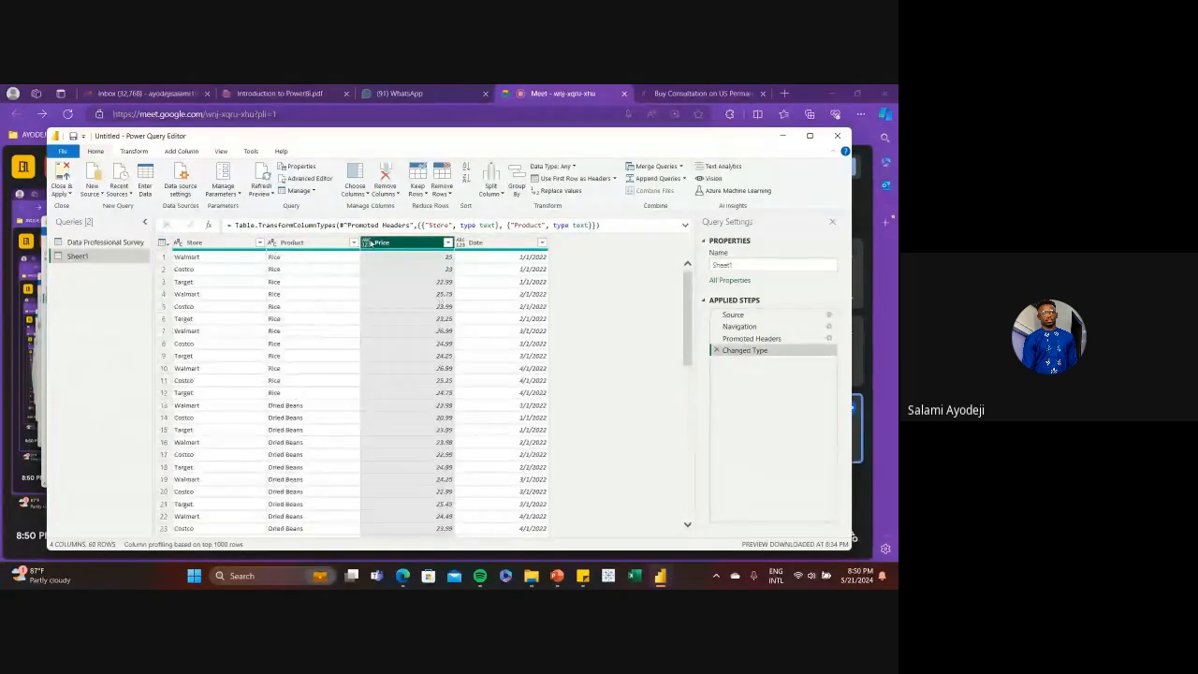
Set the Price column's data type to Whole Number and check the prices down the table
{"action": "left_click", "coordinate": [367, 242]}
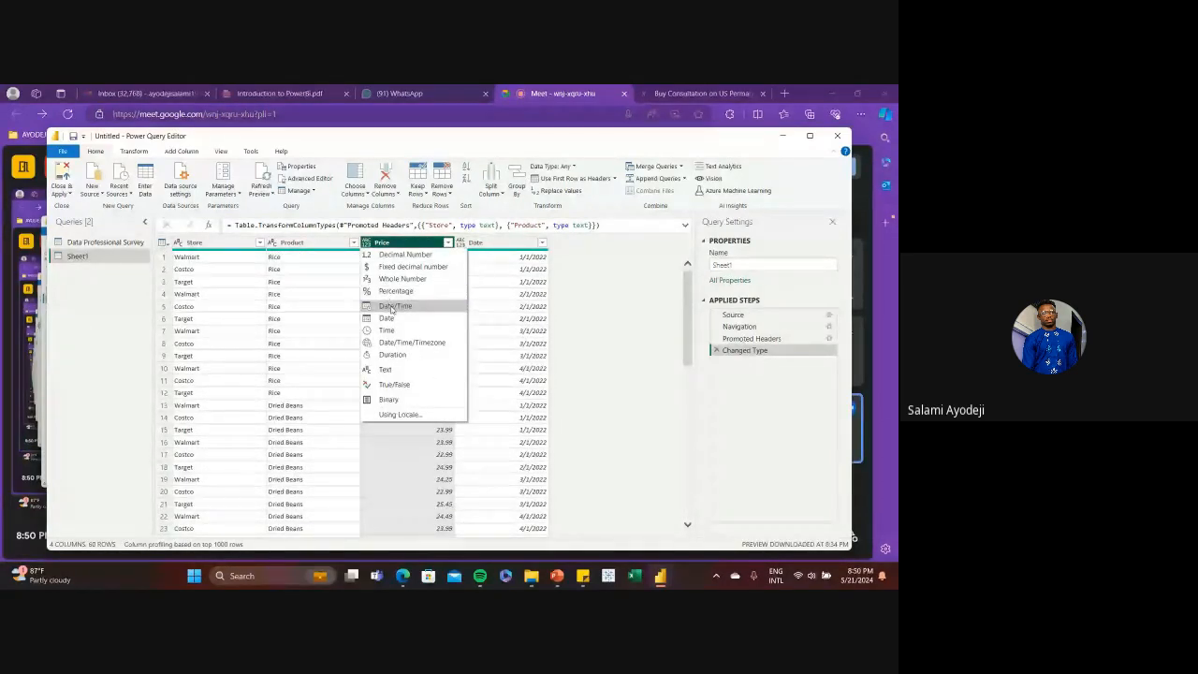
{"action": "left_click", "coordinate": [391, 280]}
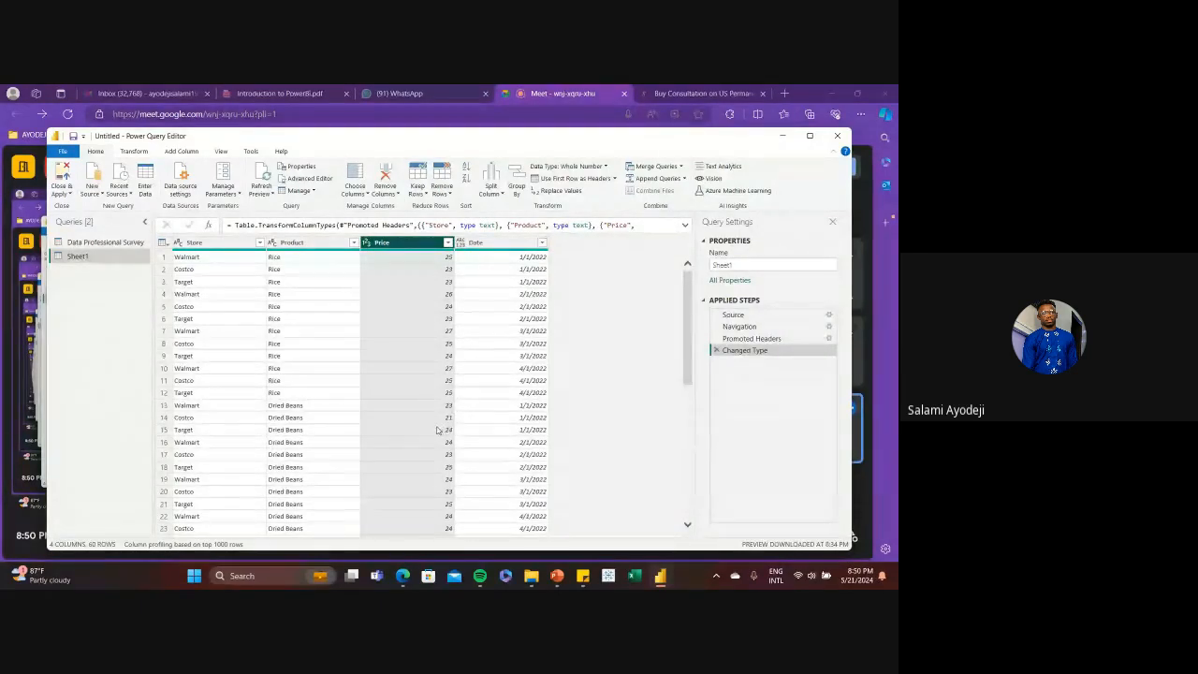
{"action": "scroll", "coordinate": [437, 429], "scroll_direction": "down", "scroll_amount": 3}
{"action": "scroll", "coordinate": [436, 429], "scroll_direction": "down", "scroll_amount": 5}
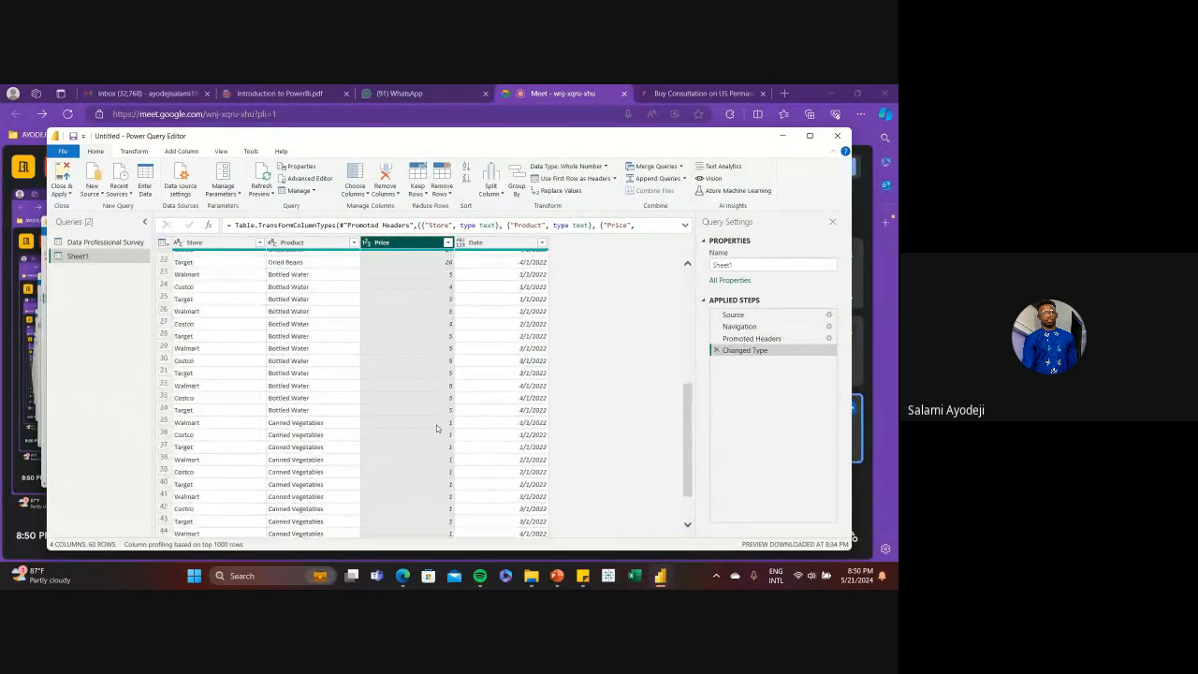
{"action": "scroll", "coordinate": [436, 428], "scroll_direction": "down", "scroll_amount": 5}
{"action": "scroll", "coordinate": [437, 429], "scroll_direction": "up", "scroll_amount": 10}
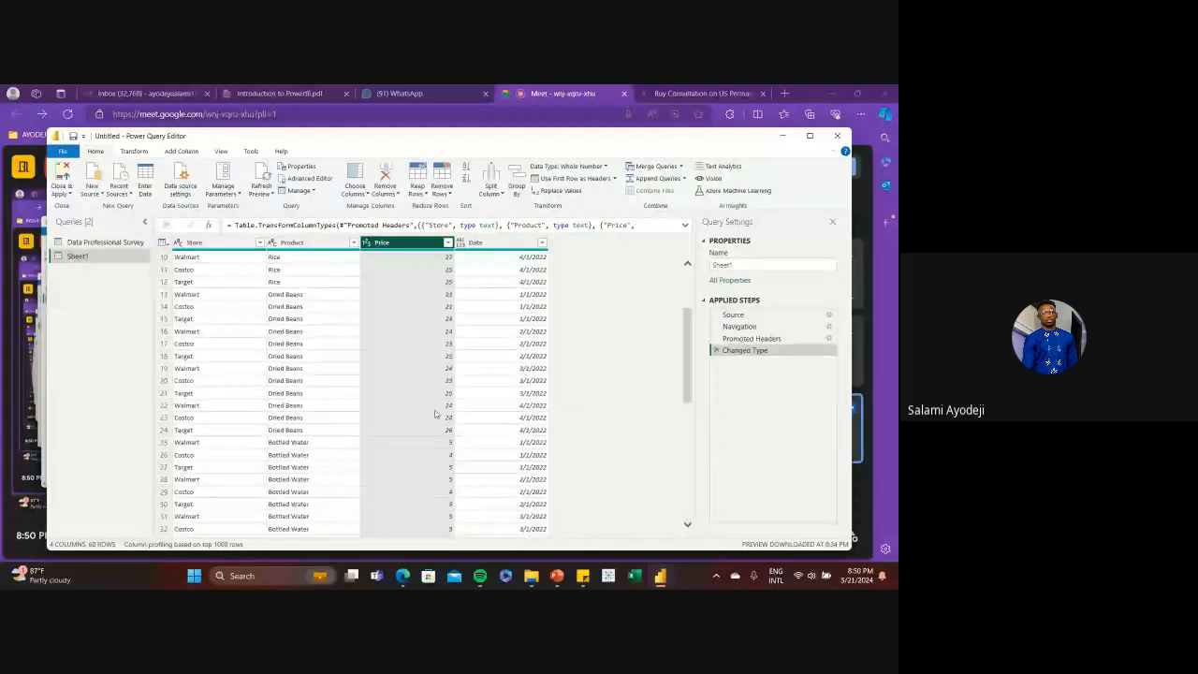
Change the Price column's data type to Fixed decimal number, replacing the current conversion
{"action": "left_click", "coordinate": [368, 243]}
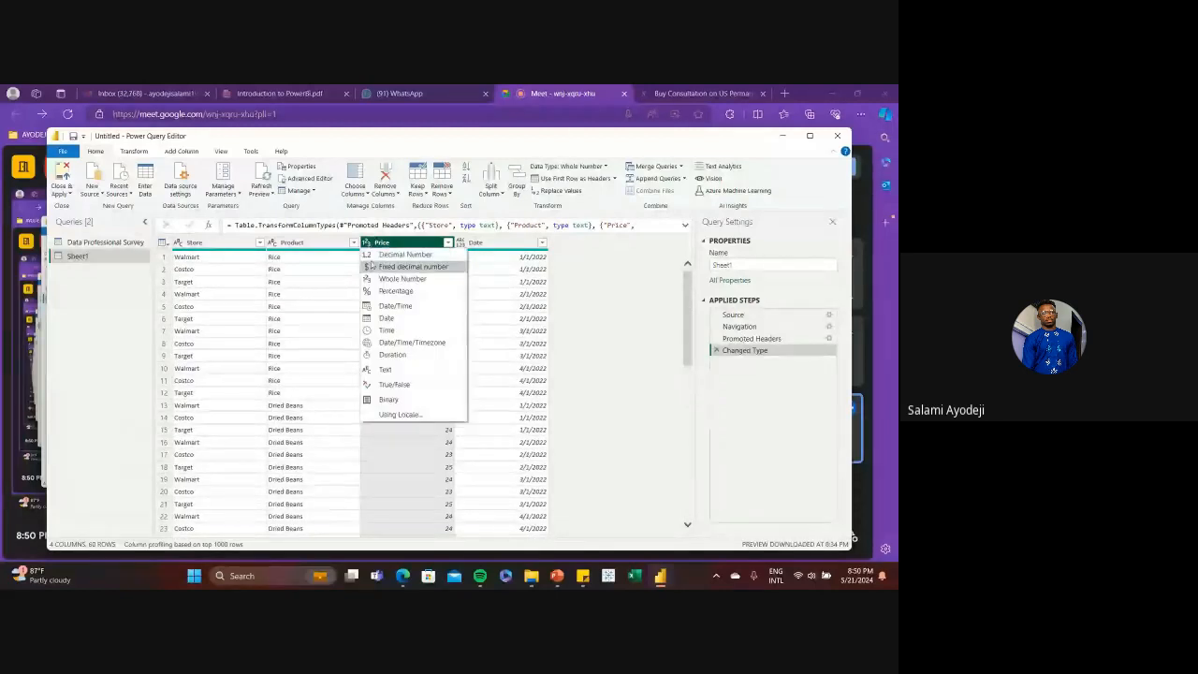
{"action": "left_click", "coordinate": [393, 266]}
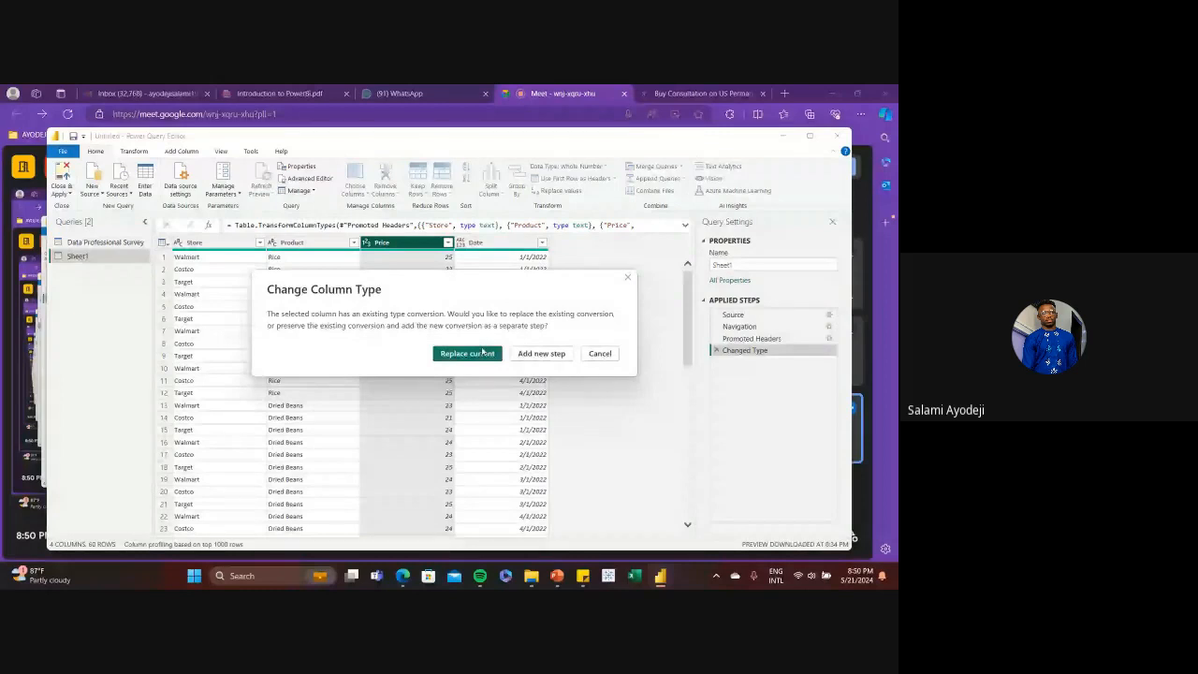
{"action": "left_click", "coordinate": [467, 353]}
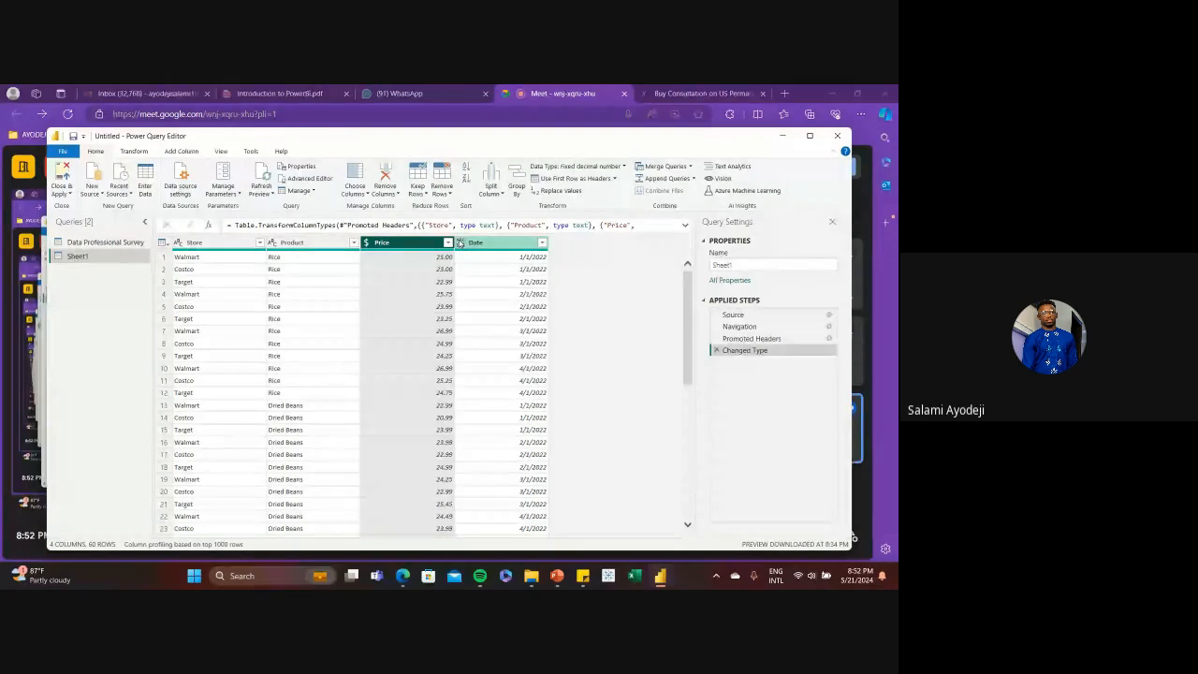
Set the Date column's data type to Date, and close and apply the query changes
{"action": "left_click", "coordinate": [460, 242]}
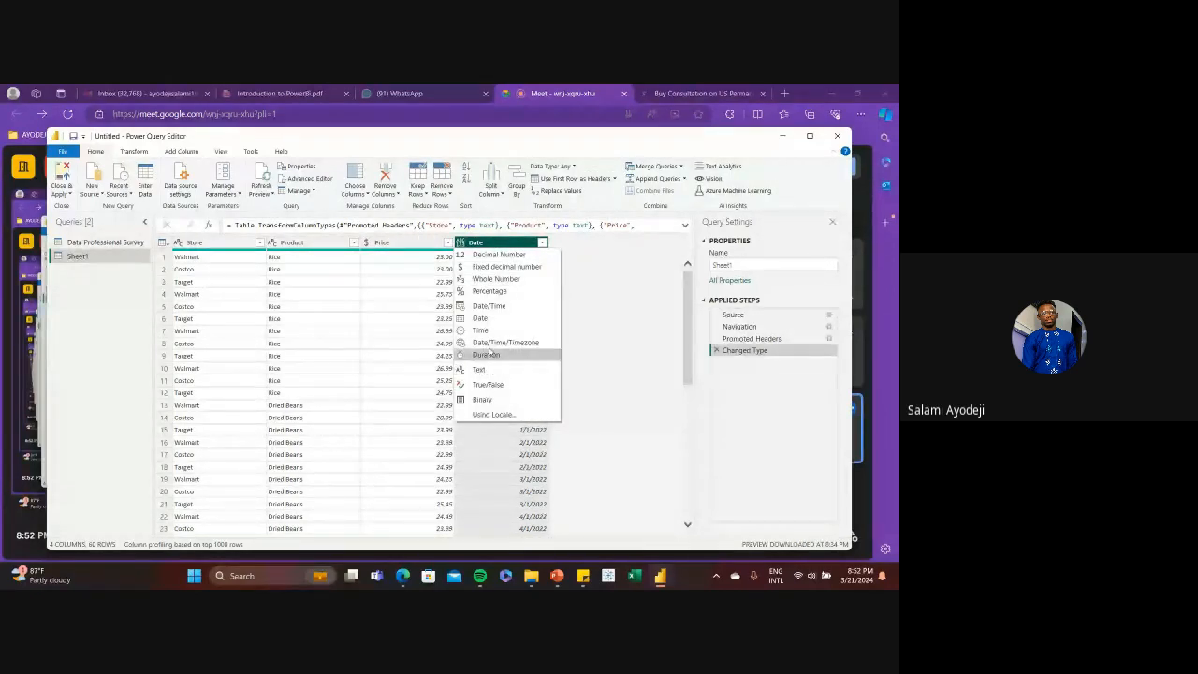
{"action": "left_click", "coordinate": [490, 318]}
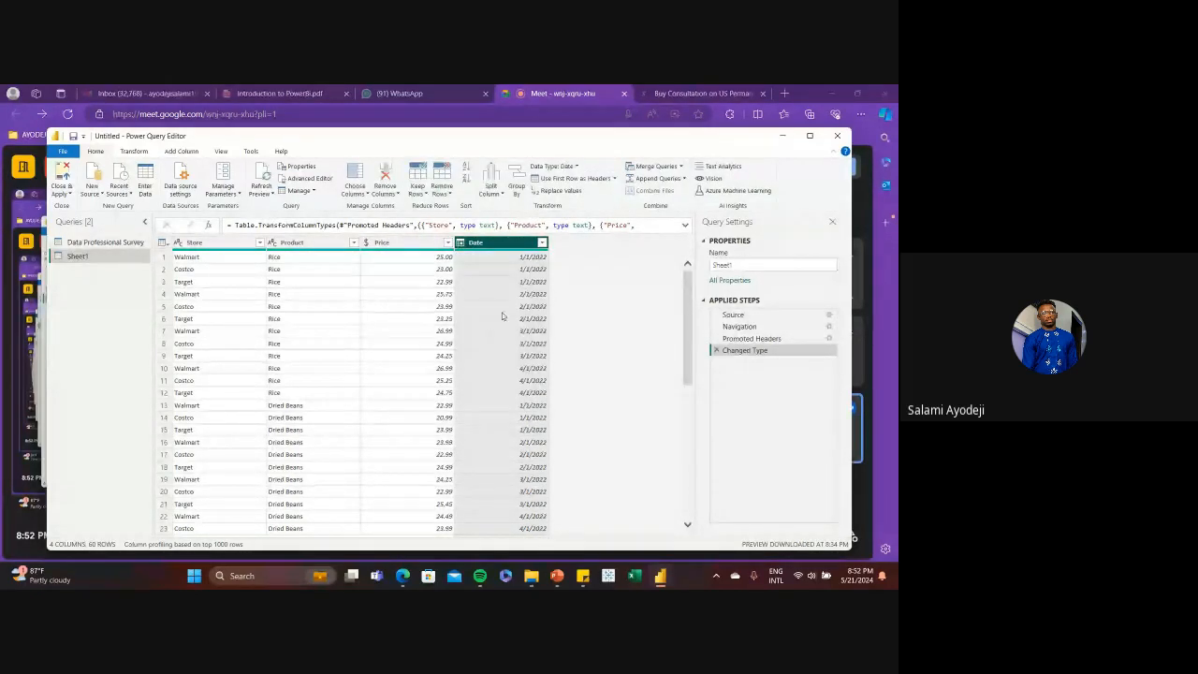
{"action": "left_click", "coordinate": [62, 173]}
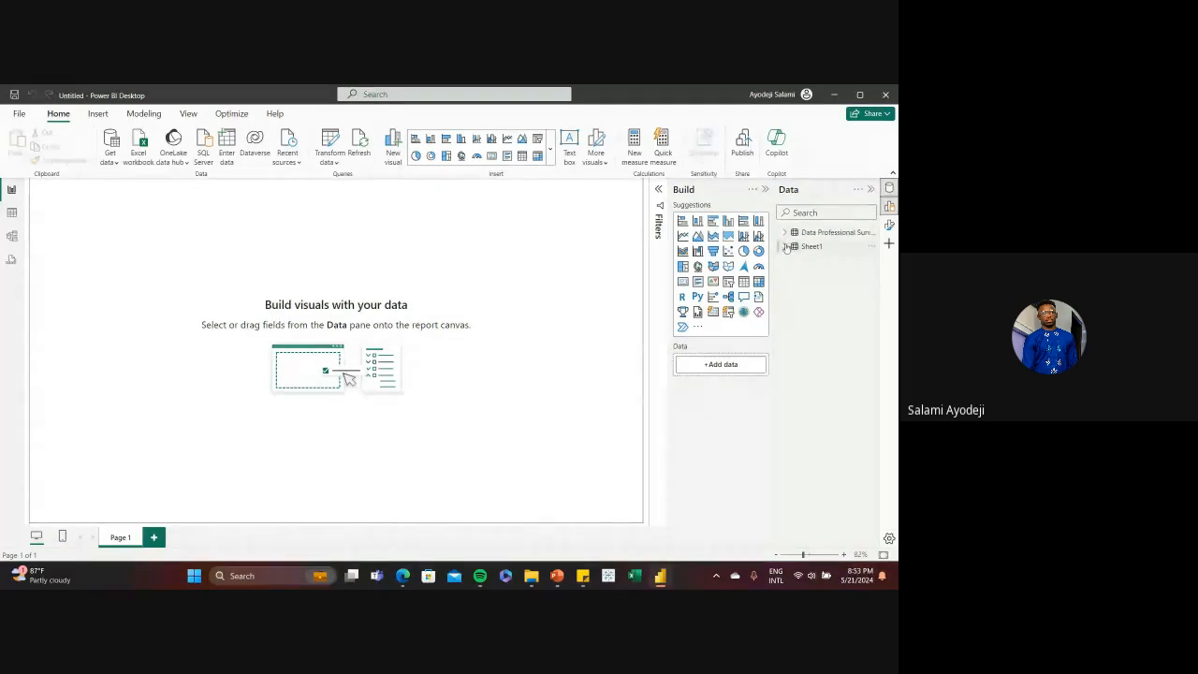
Expand Sheet1 and its Date field in the report's field list, and add the Price field to the page as a visual
{"action": "left_click", "coordinate": [786, 246]}
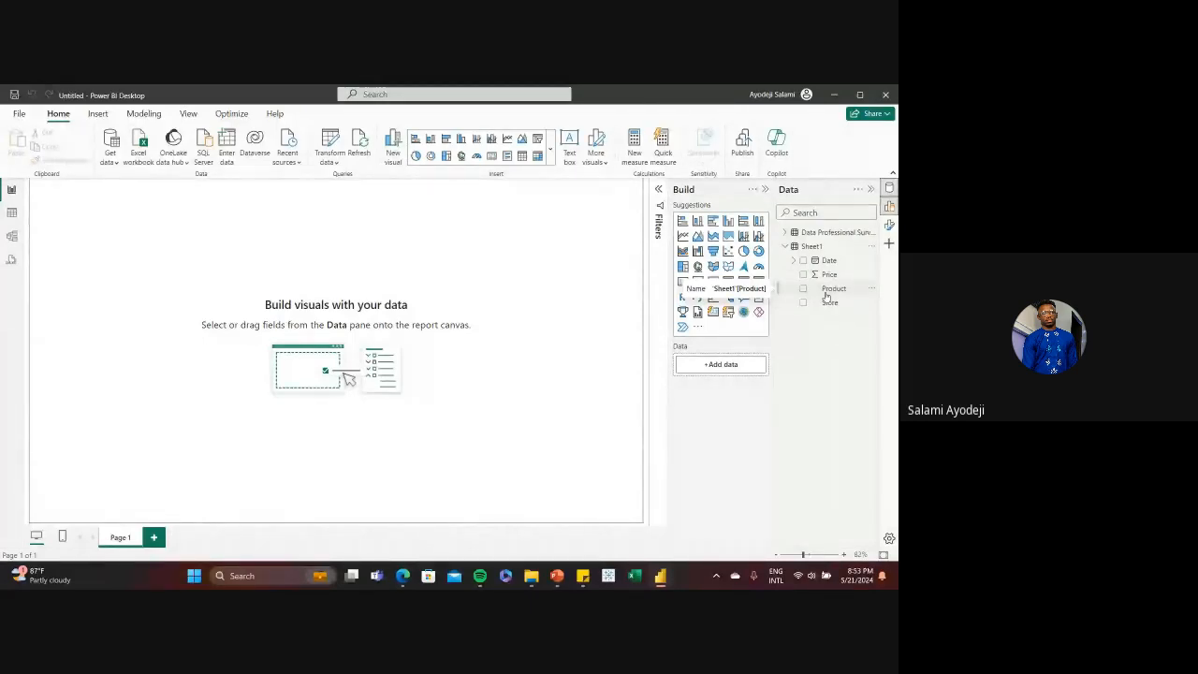
{"action": "left_click", "coordinate": [794, 261]}
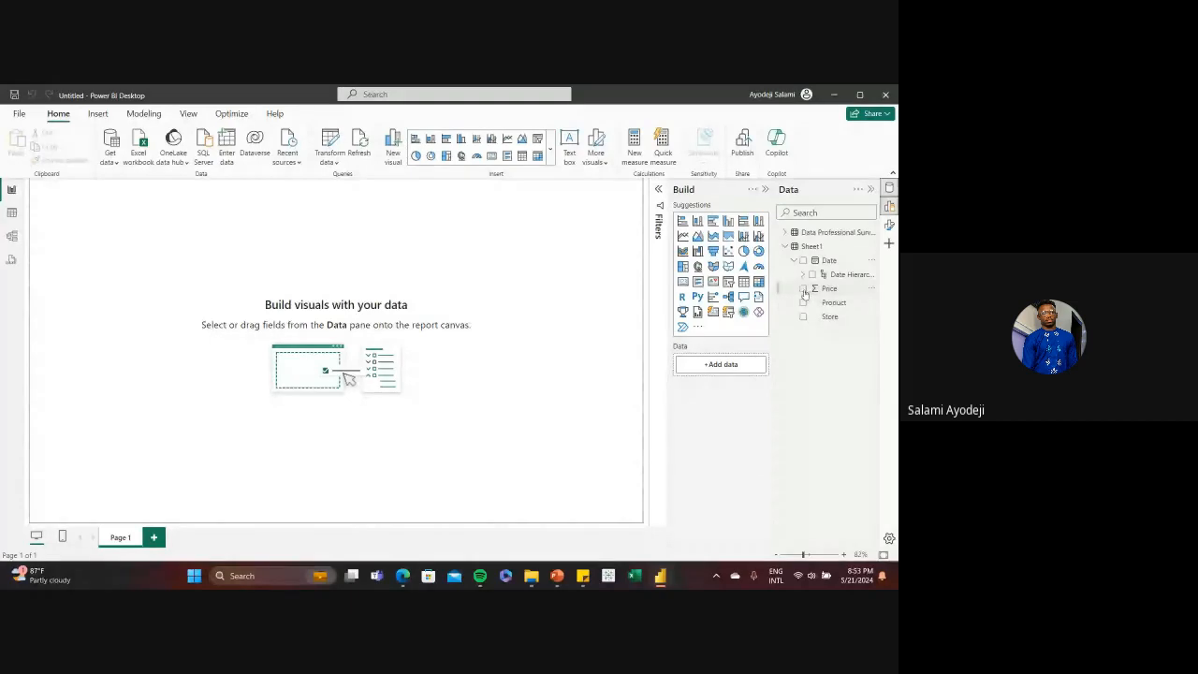
{"action": "left_click", "coordinate": [804, 289]}
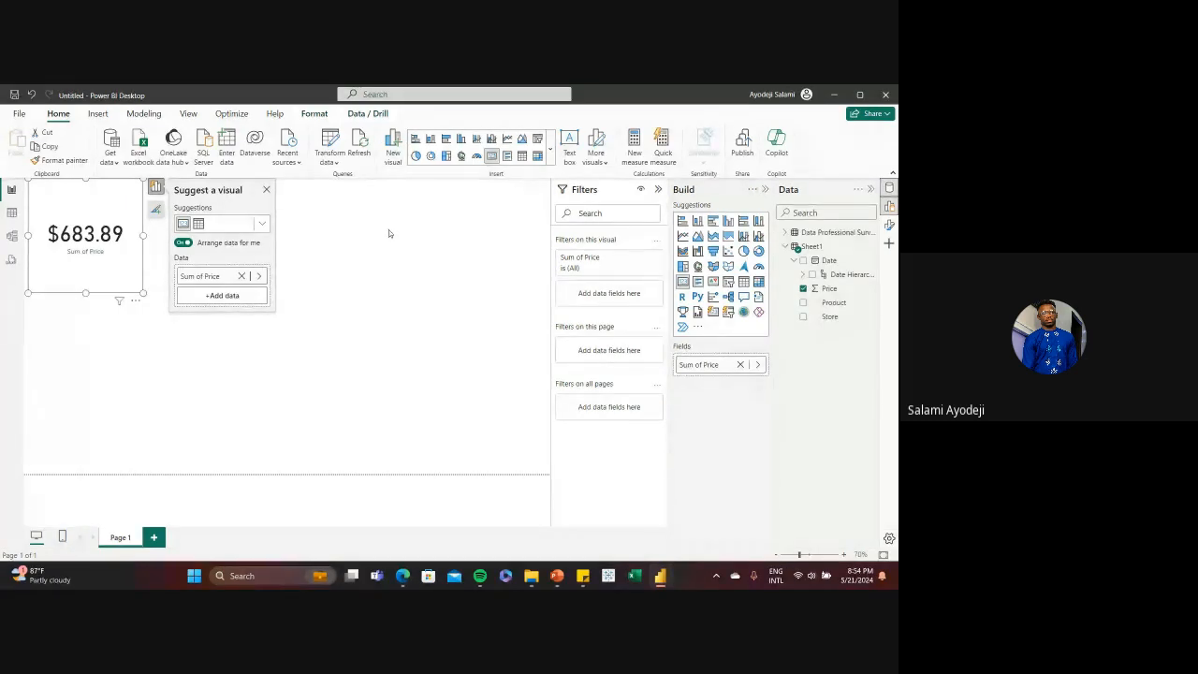
Display Sheet1 in table view and add a new calculated column to it
{"action": "left_click", "coordinate": [10, 214]}
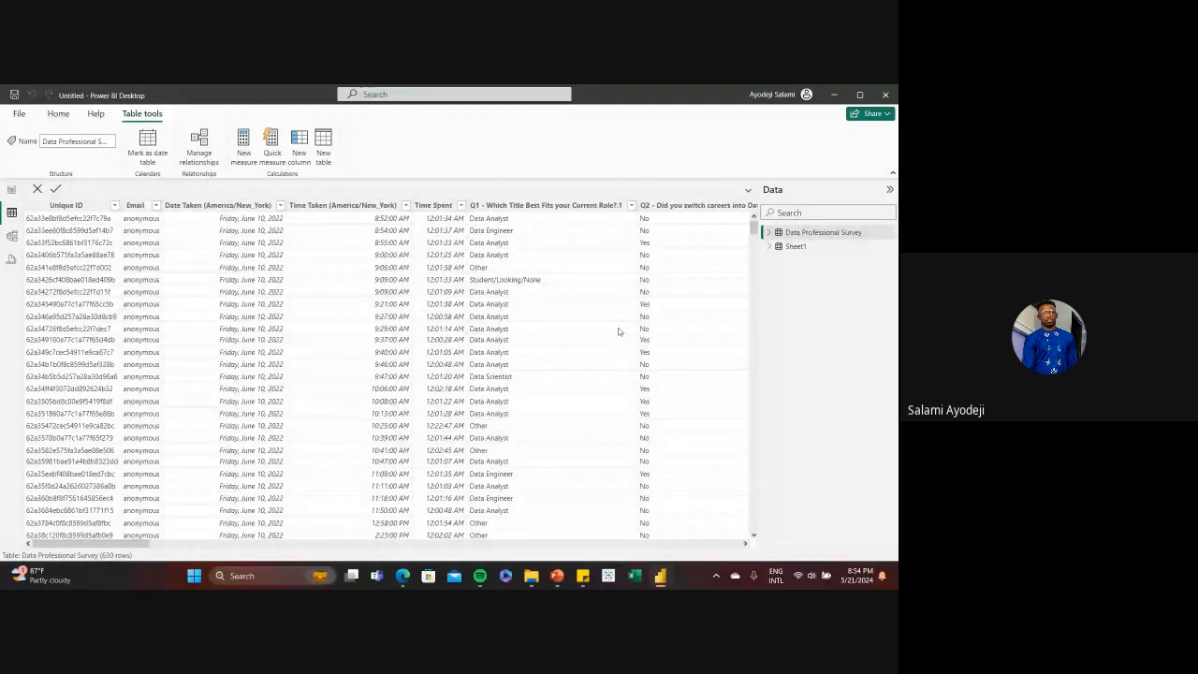
{"action": "left_click", "coordinate": [818, 247]}
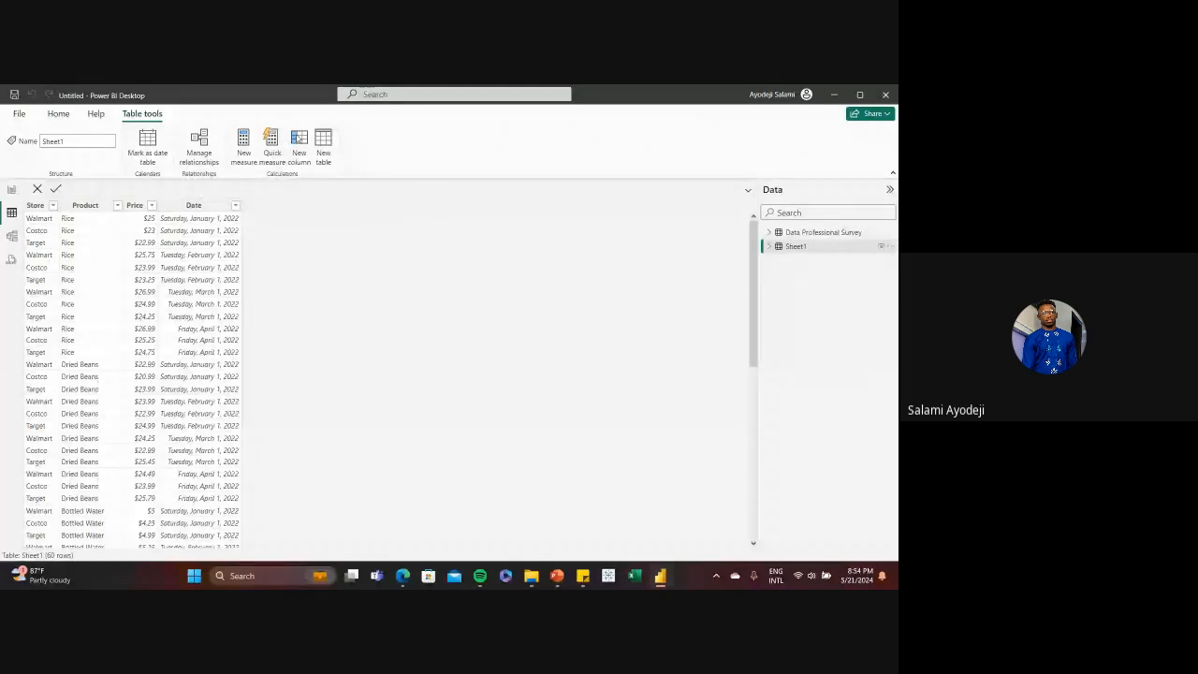
{"action": "left_click", "coordinate": [299, 145]}
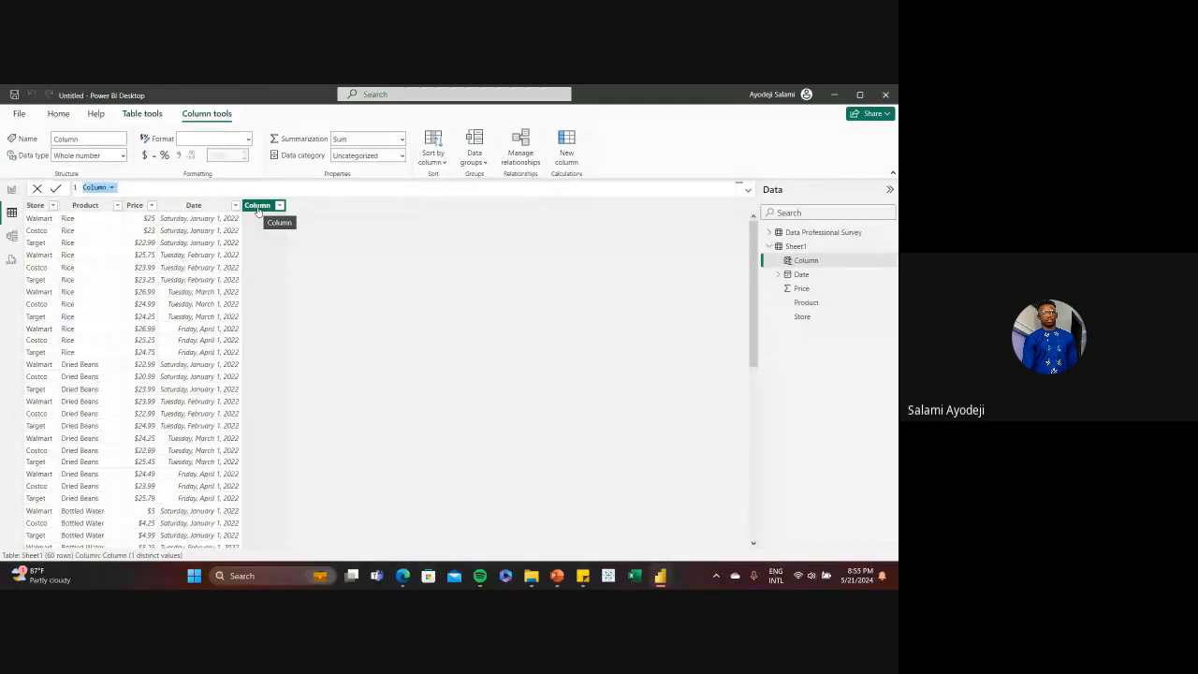
Switch to the PowerPoint presentation to view the Common DAX functions slide, and return to Power BI Desktop
{"action": "left_click", "coordinate": [557, 577]}
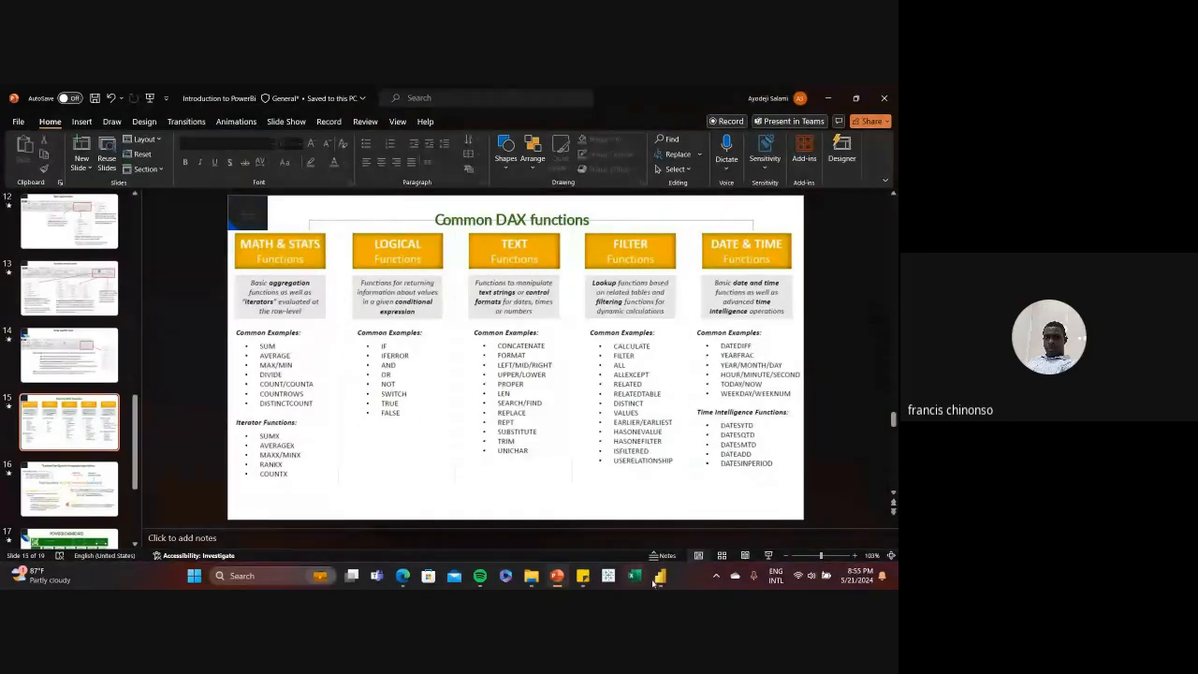
{"action": "mouse_move", "coordinate": [660, 576]}
{"action": "left_click", "coordinate": [656, 538]}
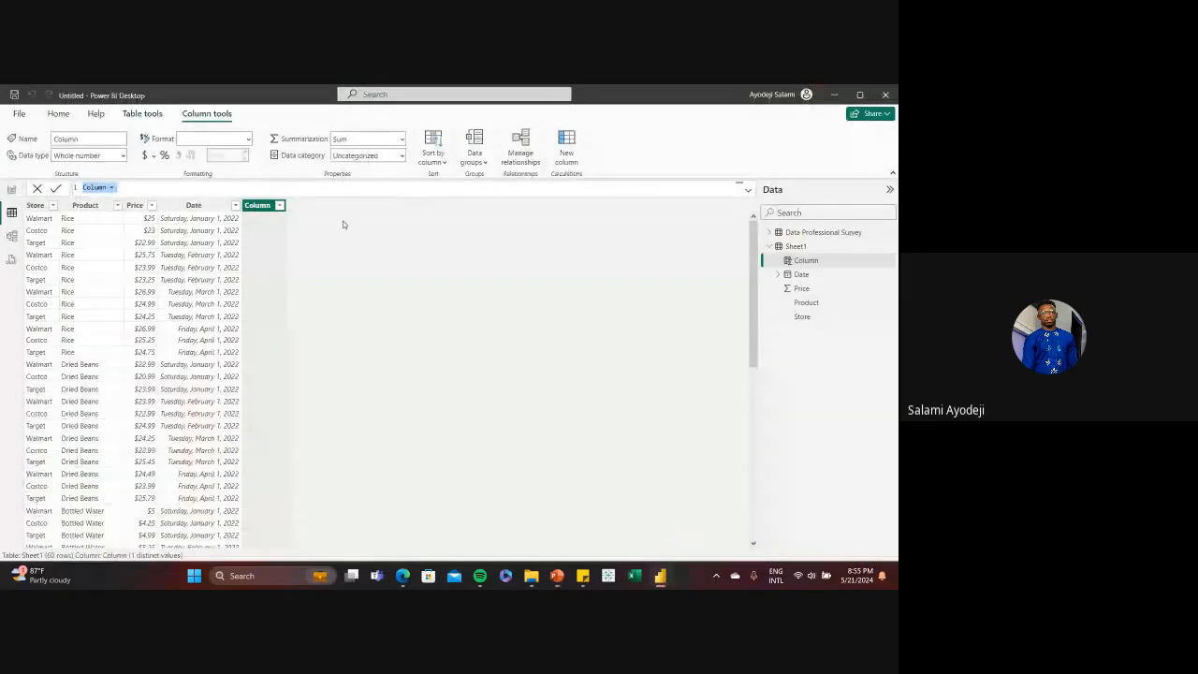
{"action": "left_click", "coordinate": [877, 262]}
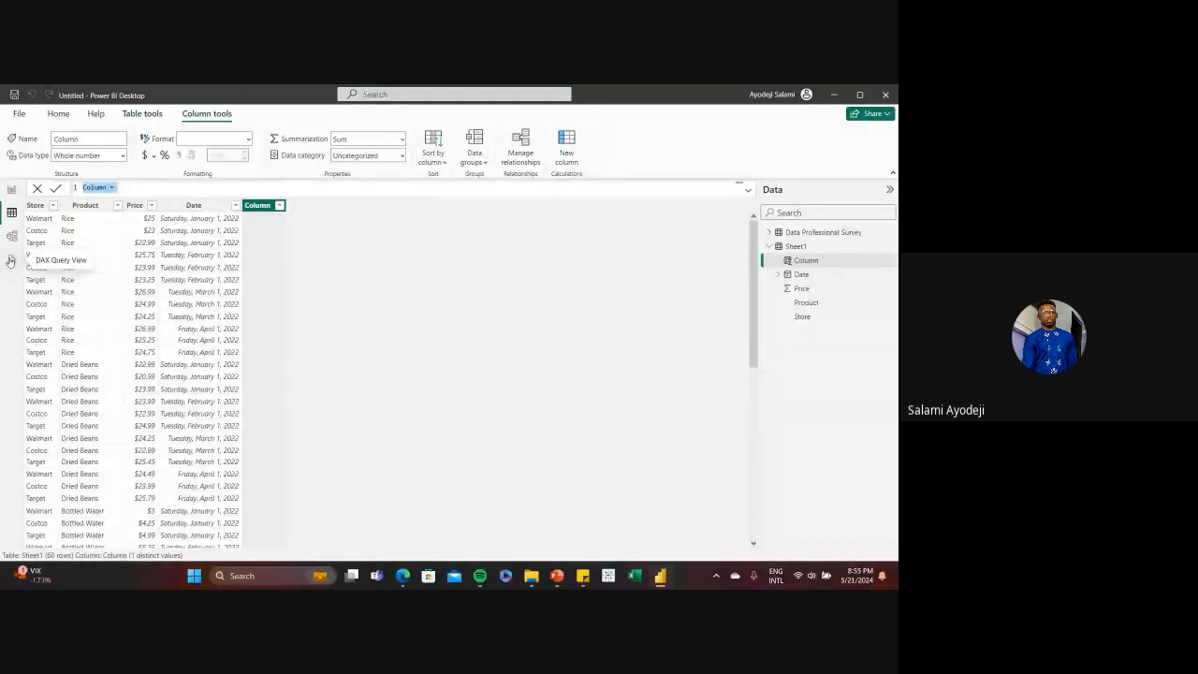
Discard the unfinished calculated column, look at the tables in model view, and return to Sheet1 in table view
{"action": "key", "text": "Escape"}
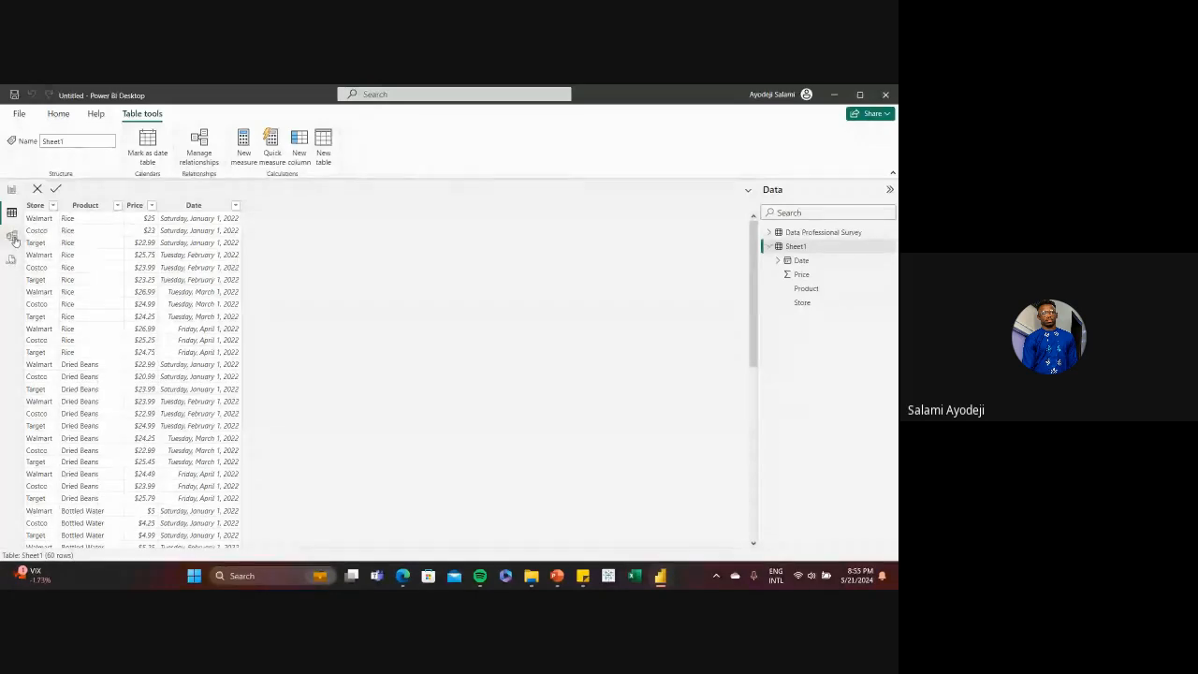
{"action": "left_click", "coordinate": [12, 237]}
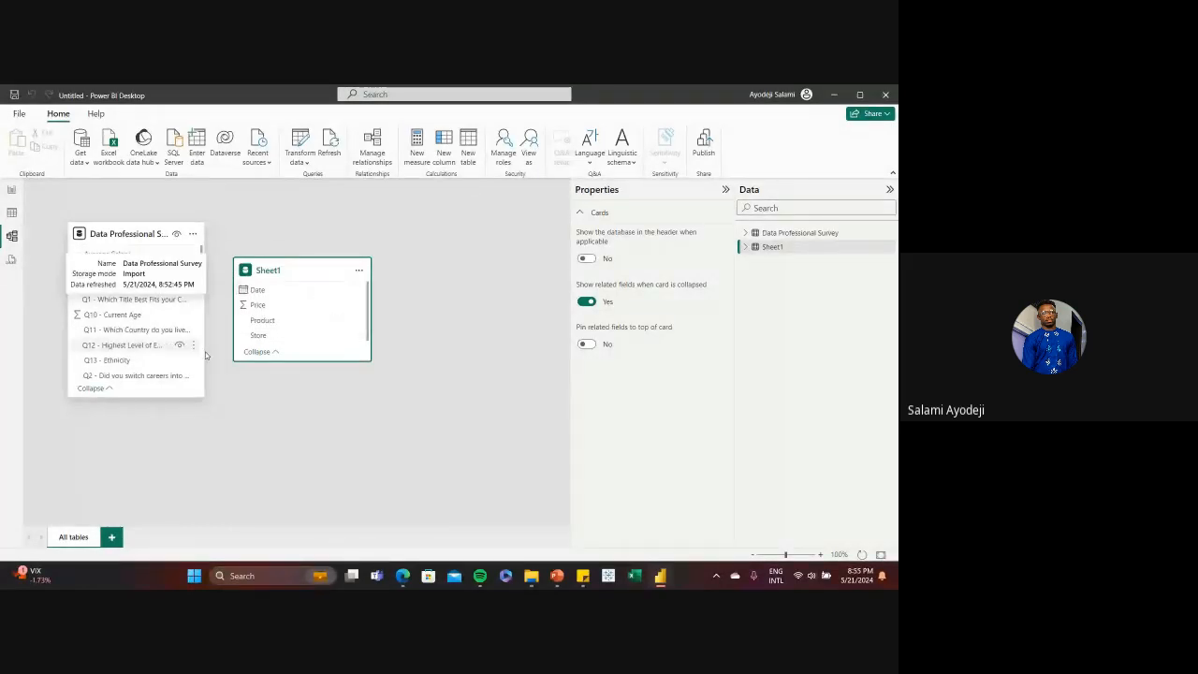
{"action": "left_click", "coordinate": [13, 214]}
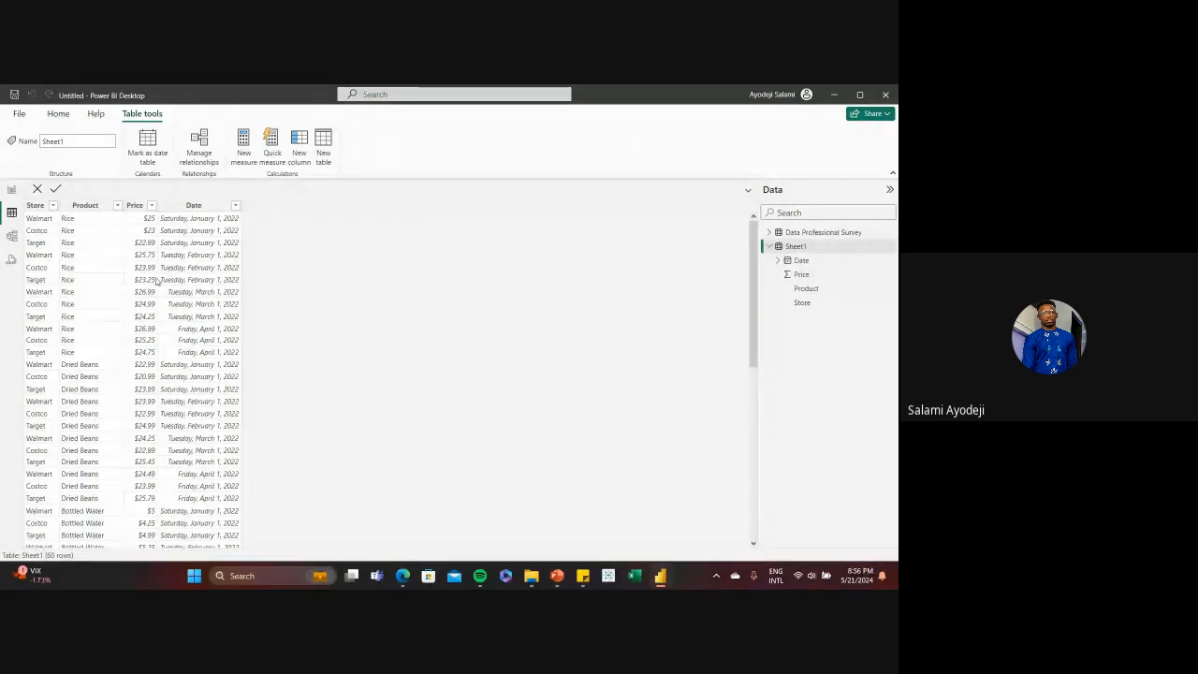
{"action": "left_click", "coordinate": [9, 190]}
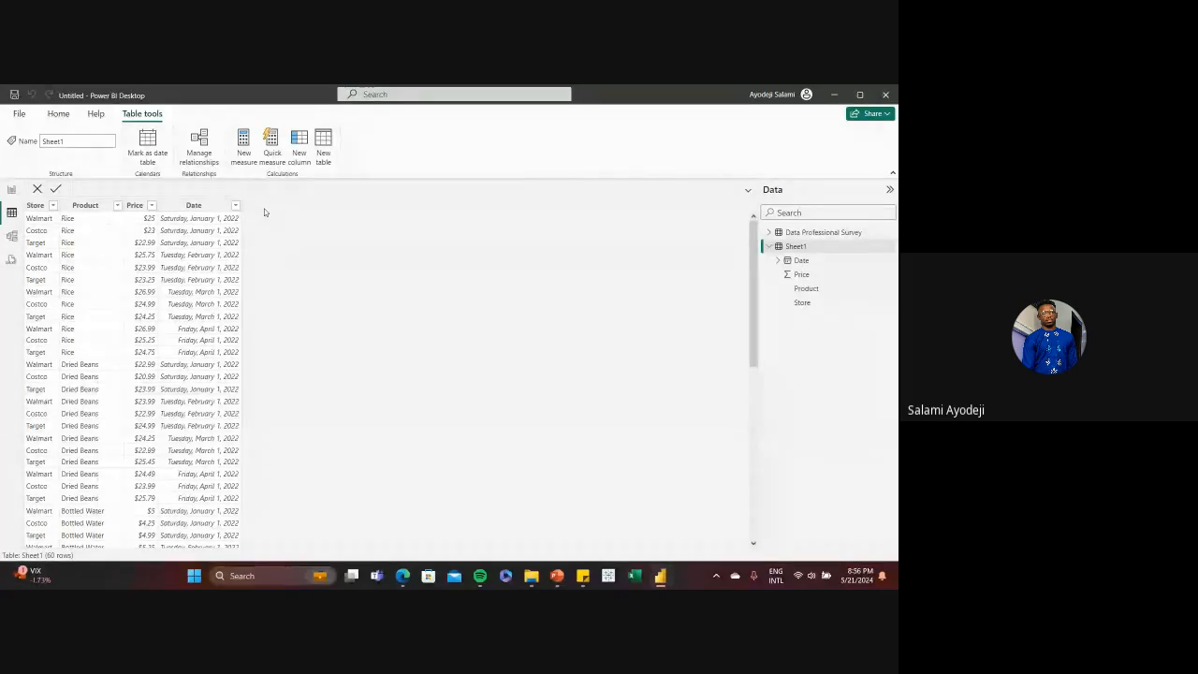
Check the Common DAX functions slide in PowerPoint and the Google Meet call in the browser, and switch back to Power BI Desktop
{"action": "mouse_move", "coordinate": [557, 576]}
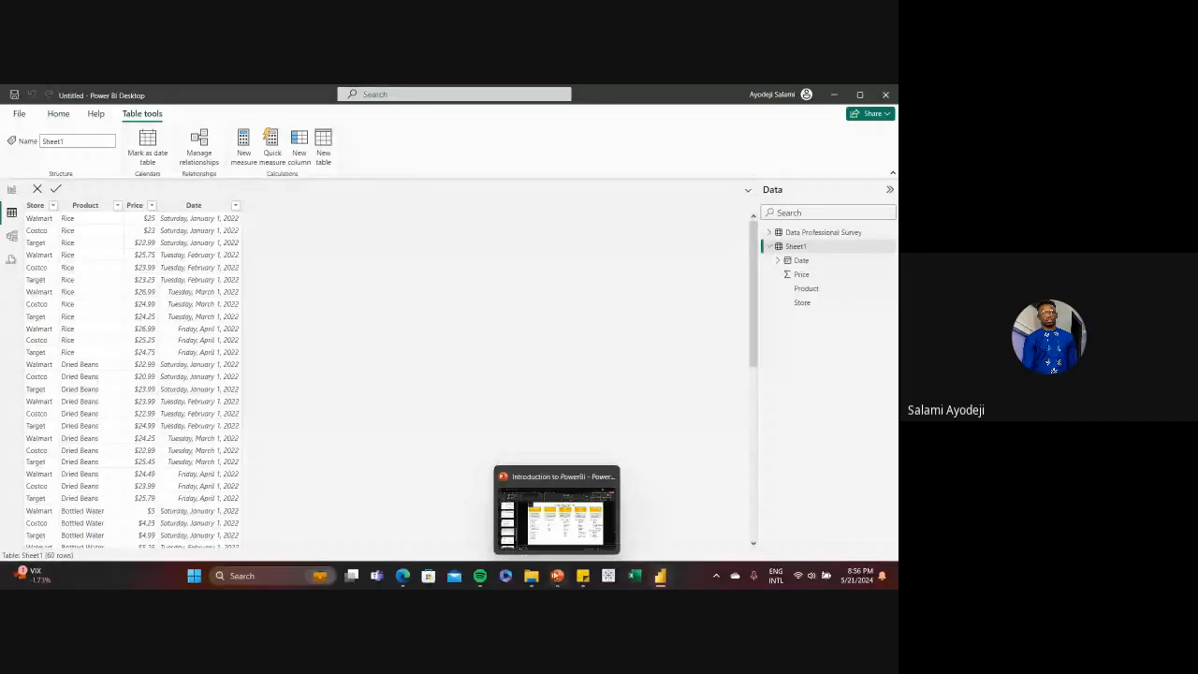
{"action": "left_click", "coordinate": [555, 536]}
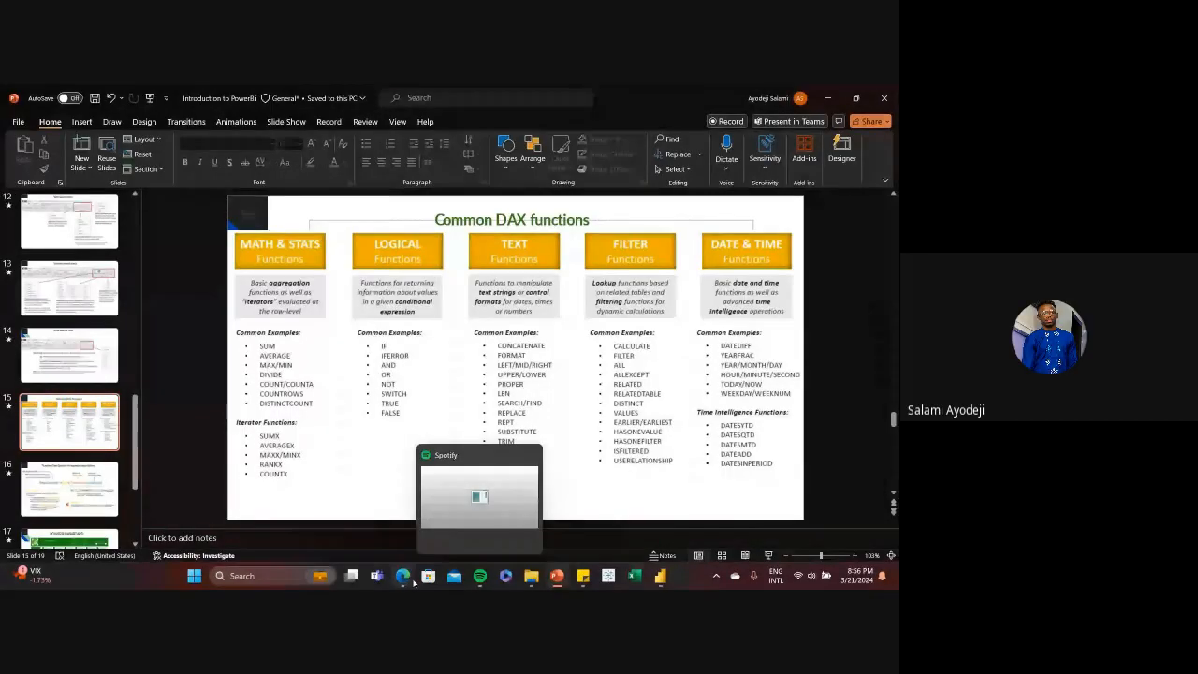
{"action": "left_click", "coordinate": [405, 578]}
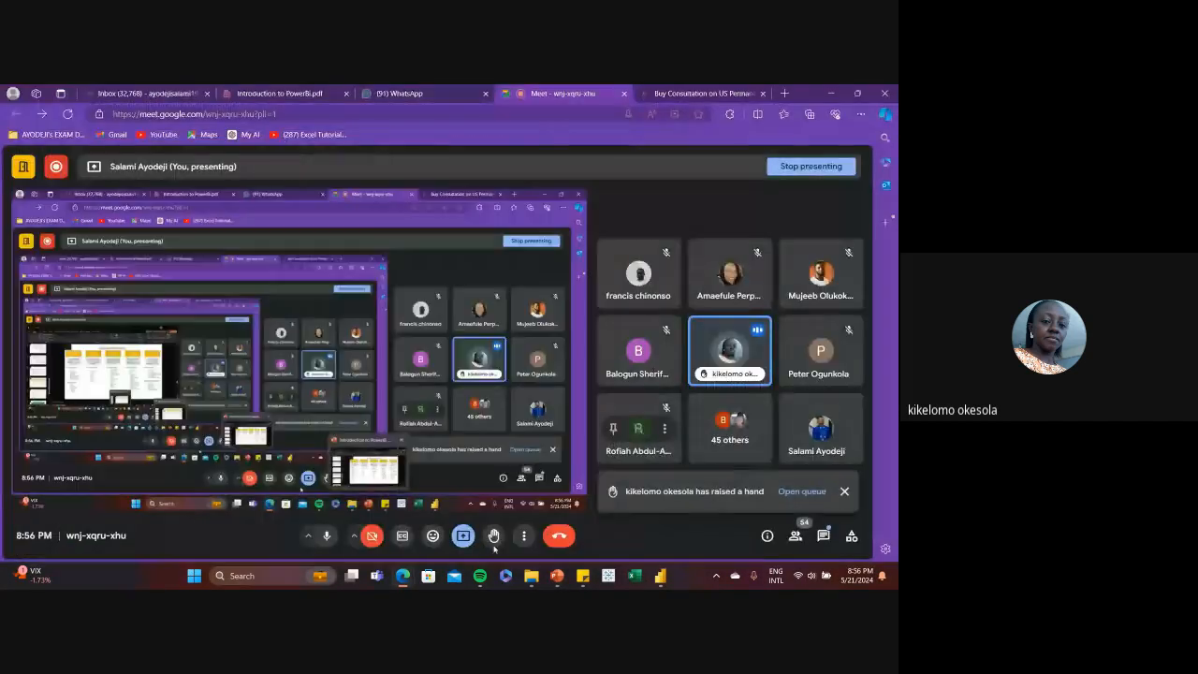
{"action": "left_click", "coordinate": [660, 576]}
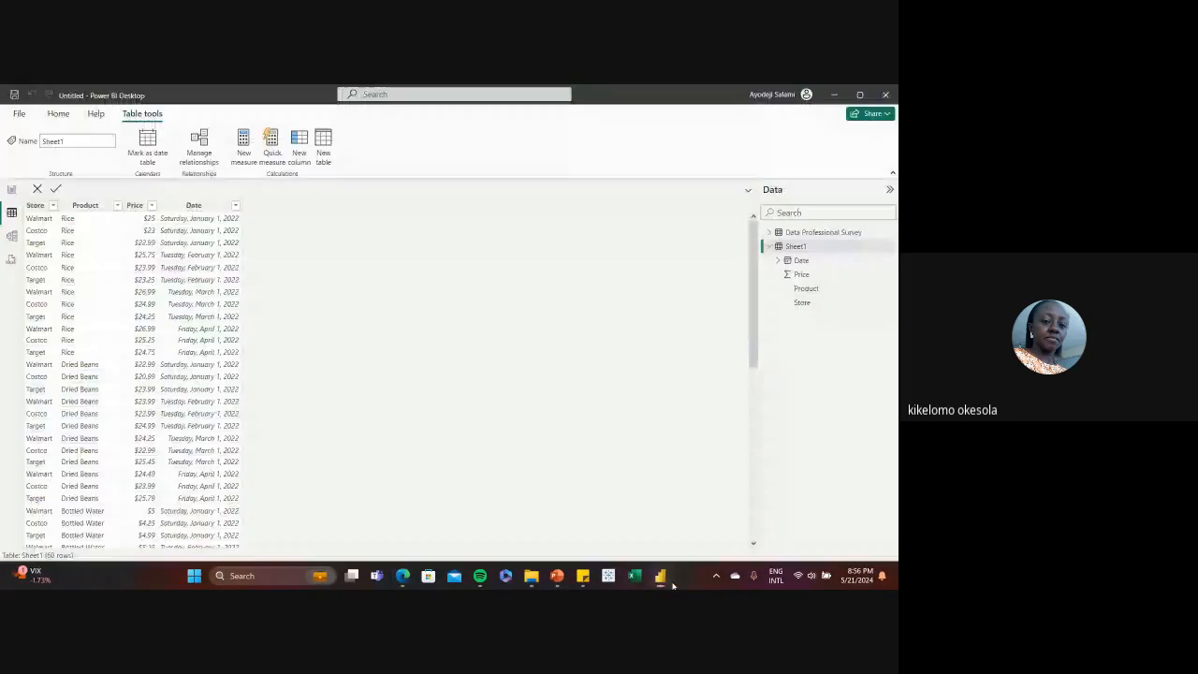
Return to the report view and move the Sum of Price card to the middle of the page
{"action": "left_click", "coordinate": [11, 189]}
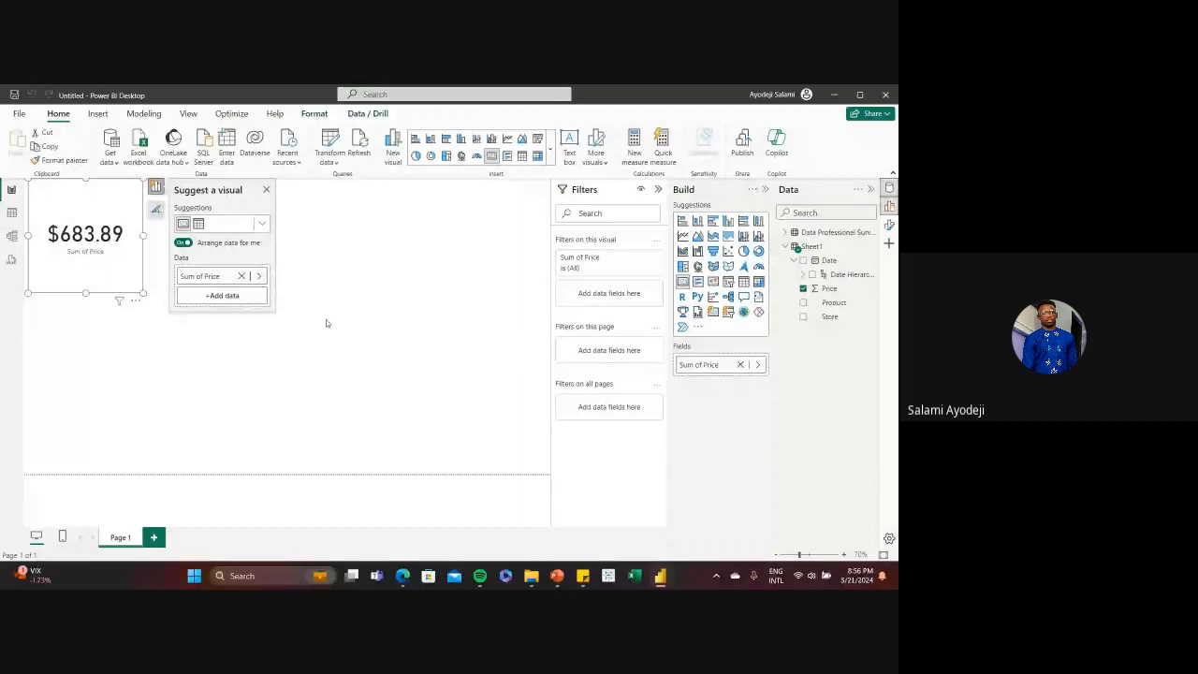
{"action": "left_click", "coordinate": [351, 292]}
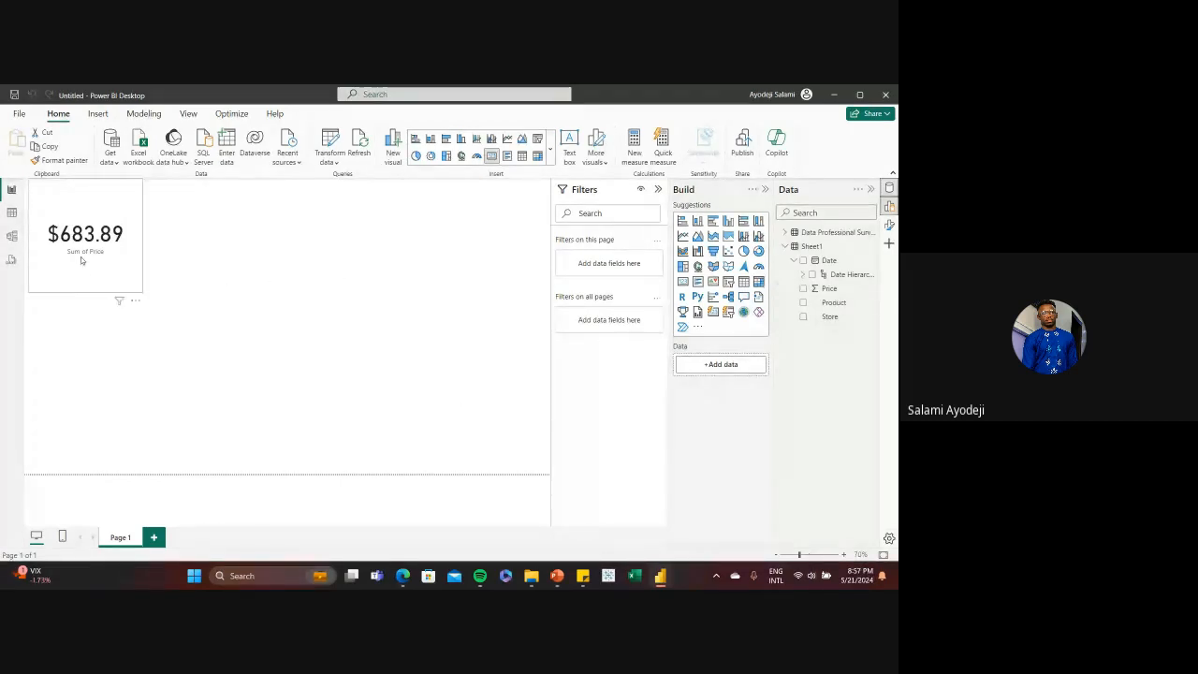
{"action": "left_click", "coordinate": [82, 201]}
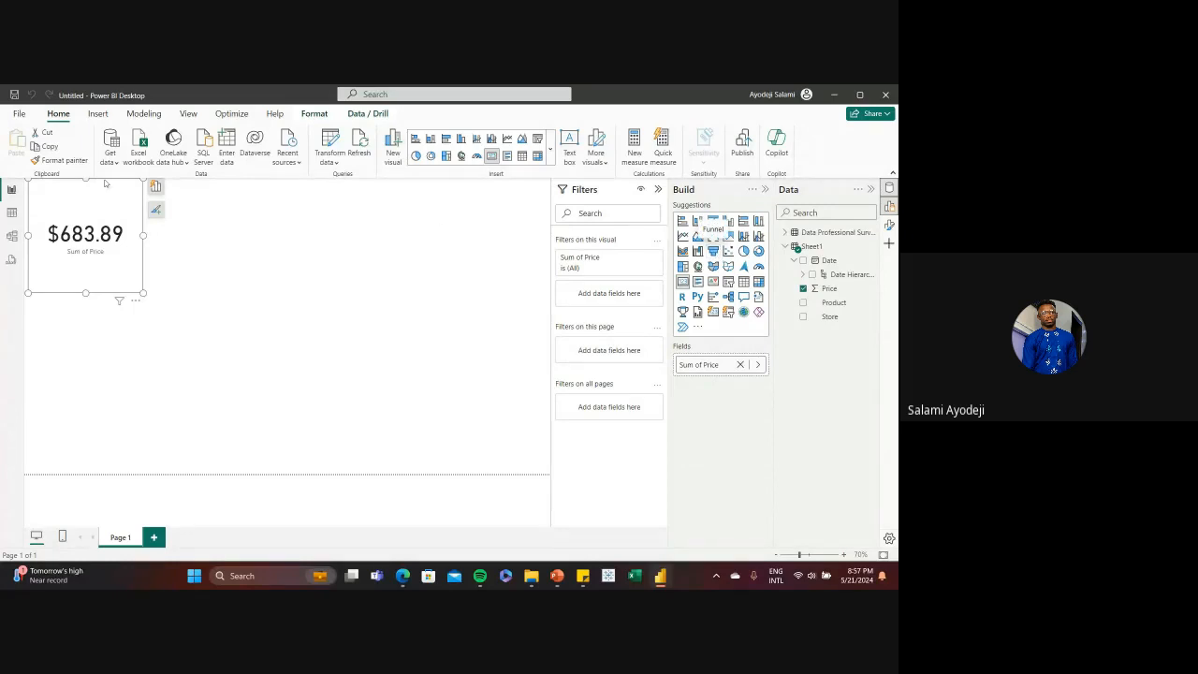
{"action": "left_click_drag", "start_coordinate": [109, 209], "coordinate": [346, 322]}
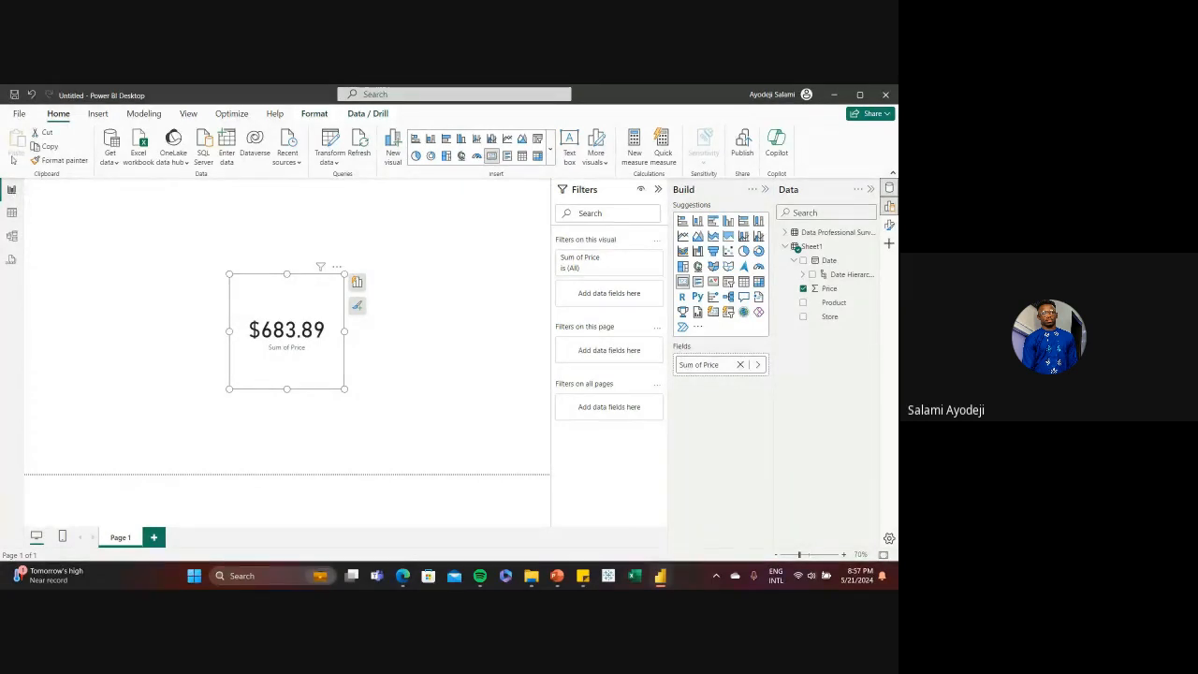
Add a new calculated column to Sheet1 in table view and name it Average_Price
{"action": "left_click", "coordinate": [13, 212]}
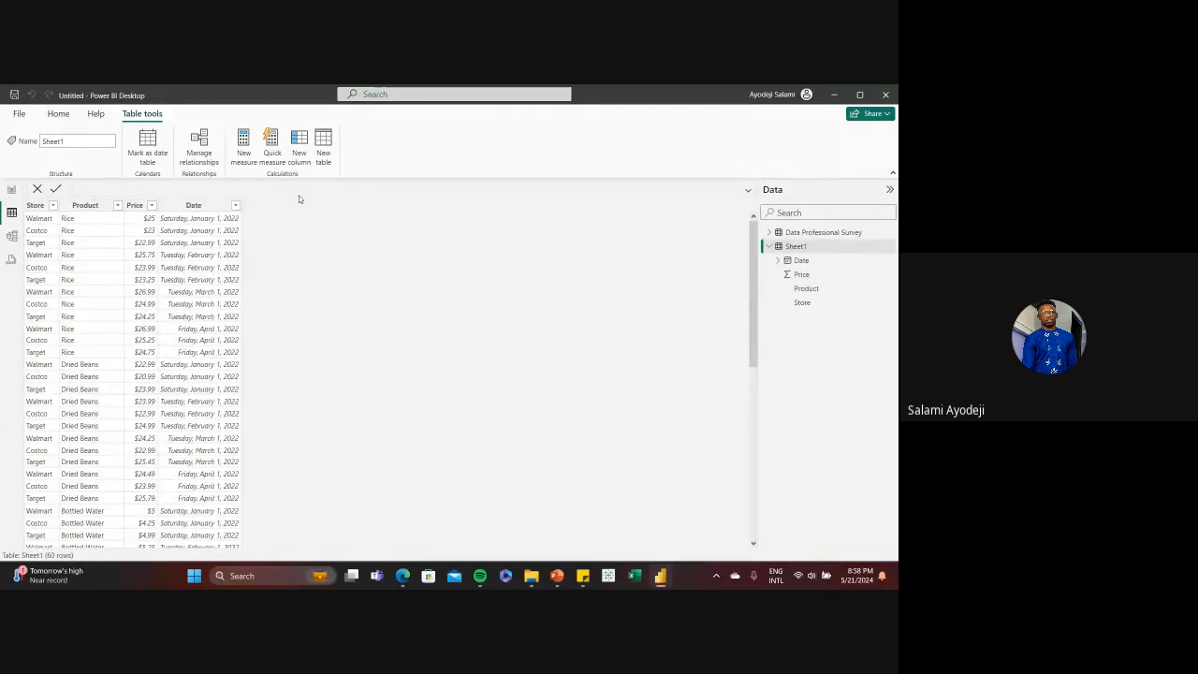
{"action": "right_click", "coordinate": [825, 248]}
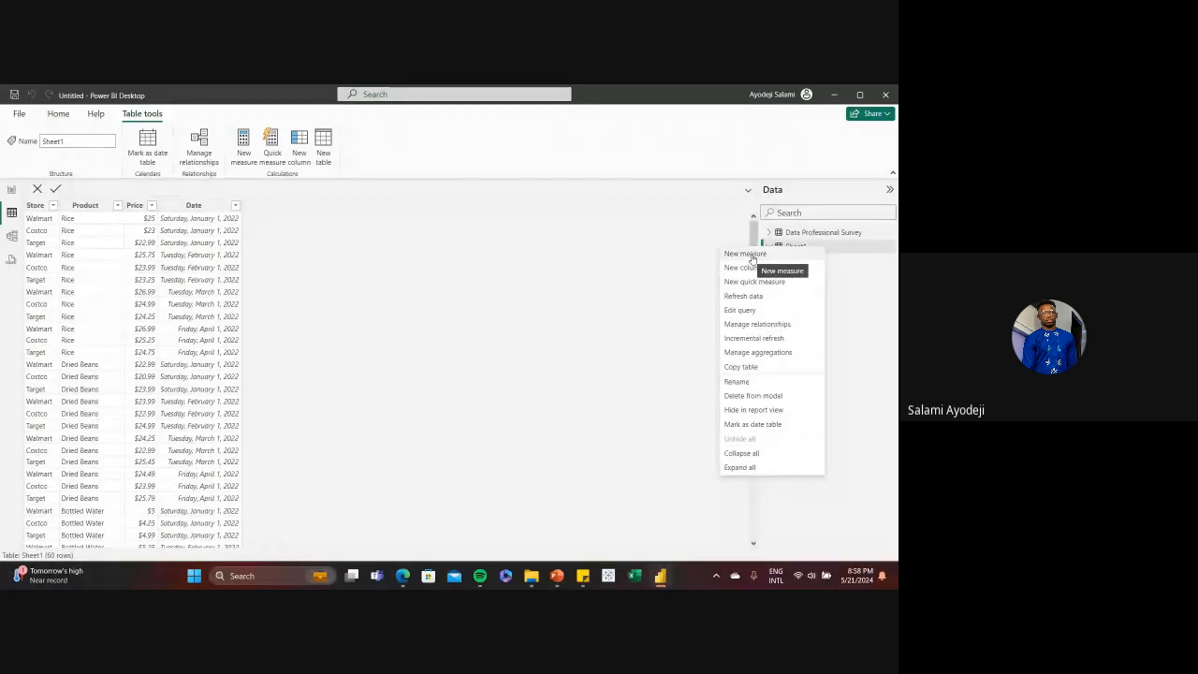
{"action": "left_click", "coordinate": [509, 275]}
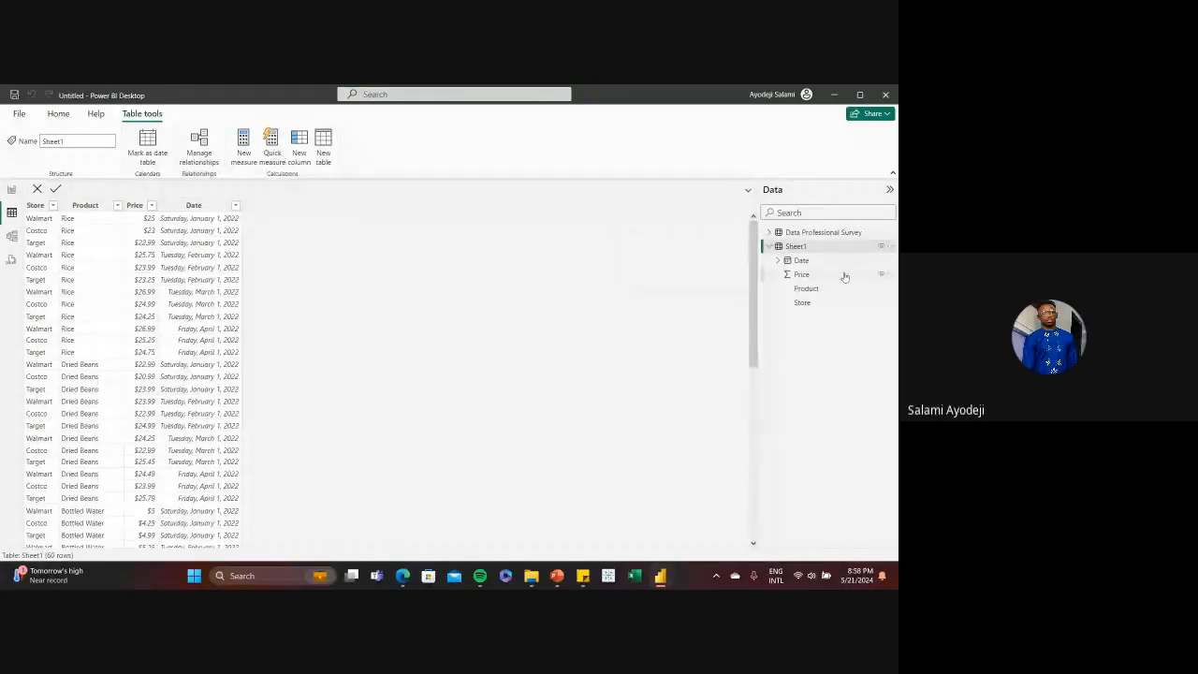
{"action": "left_click", "coordinate": [300, 149]}
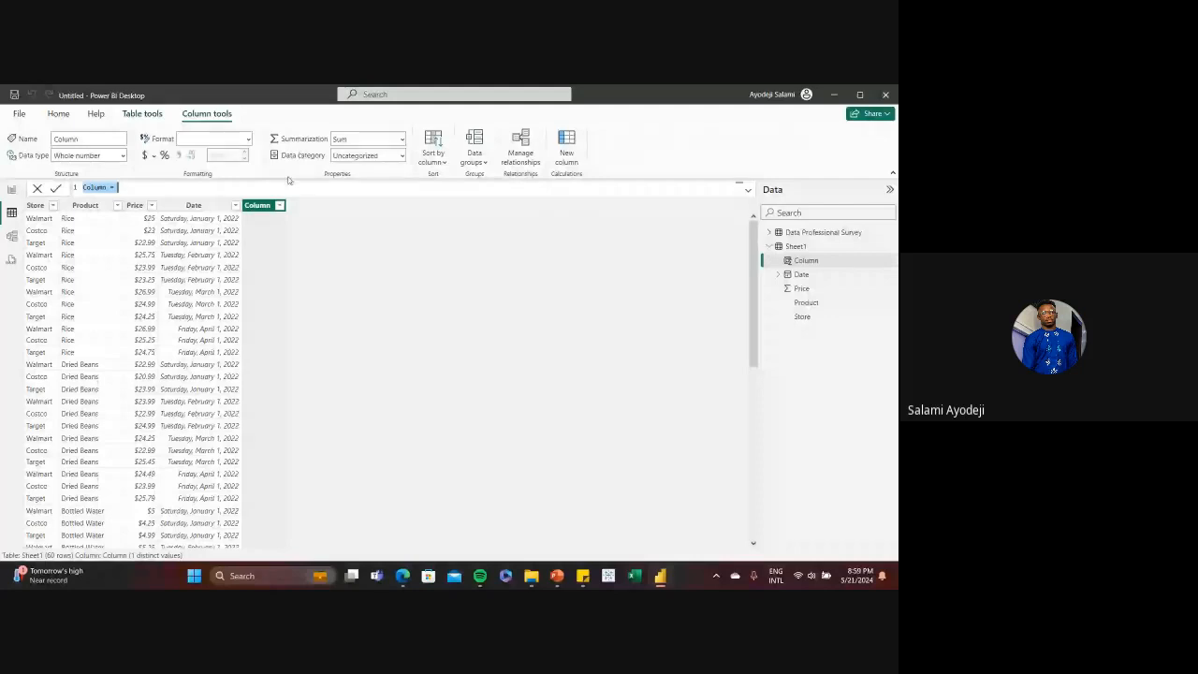
{"action": "type", "text": "Average_Price"}
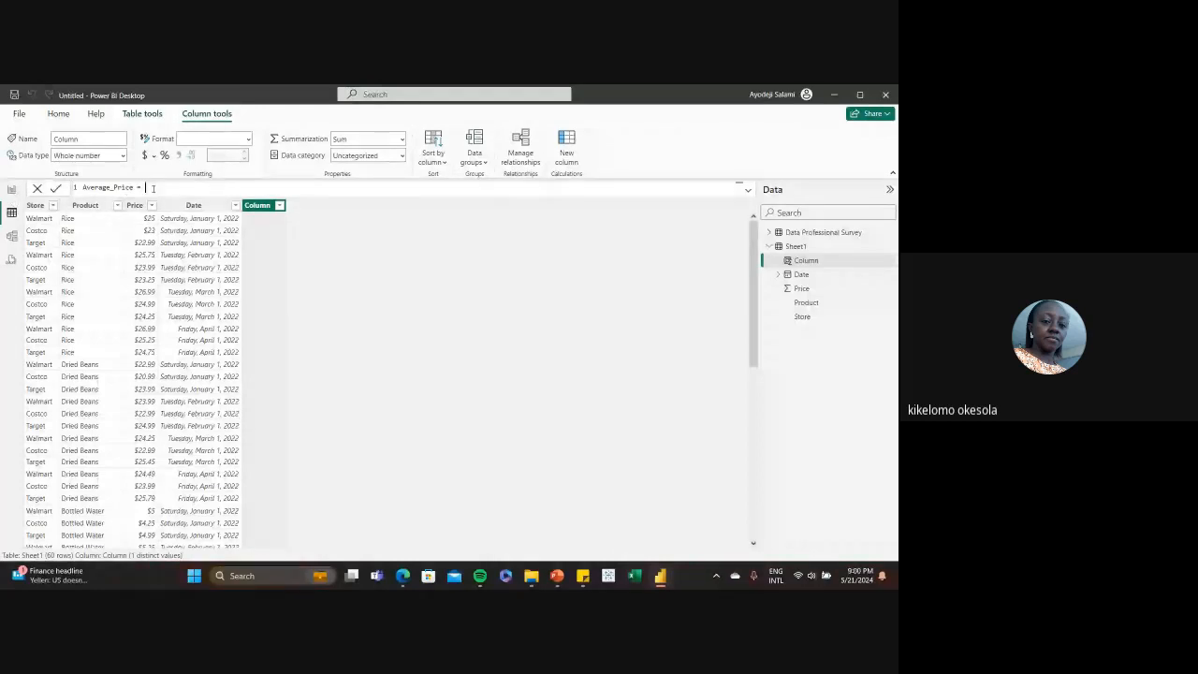
Define the Average_Price column with the formula AVERAGE(Sheet1[Price]) and commit it
{"action": "type", "text": "Avera"}
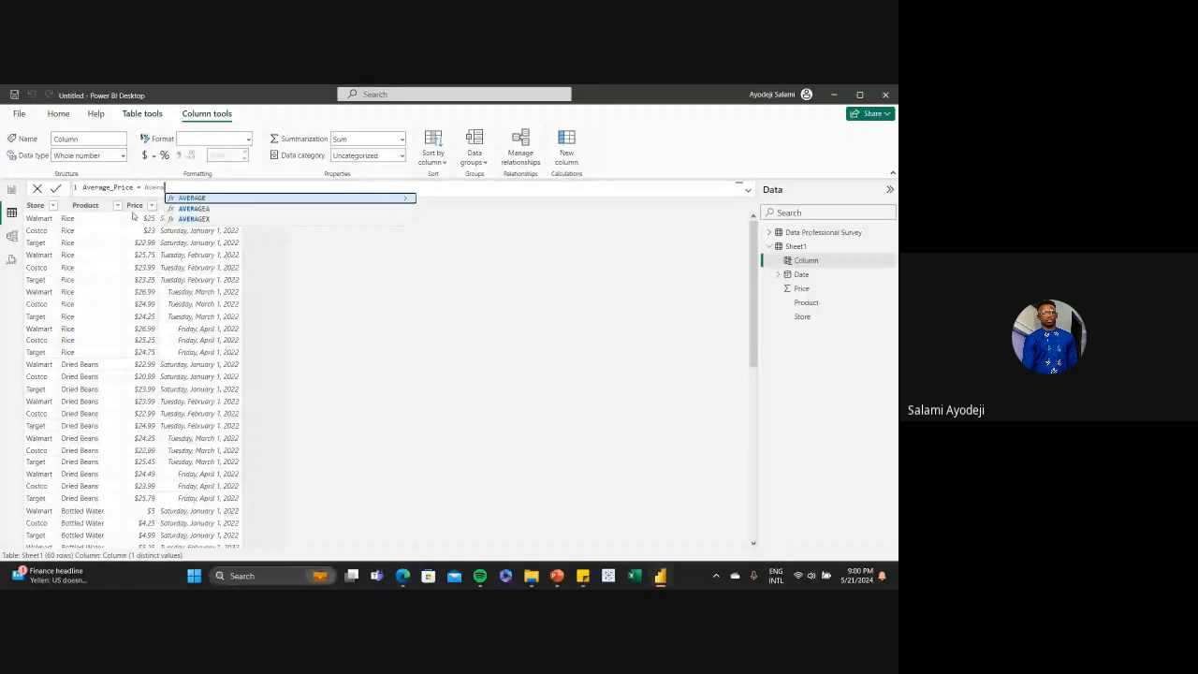
{"action": "key", "text": "Tab"}
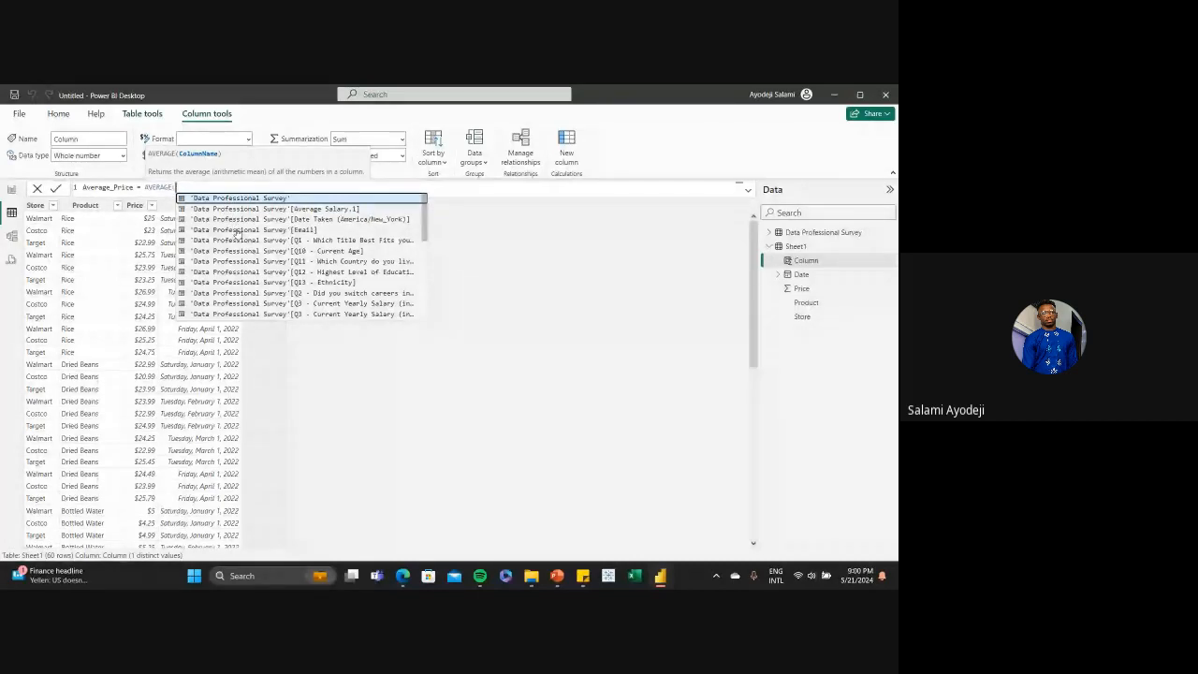
{"action": "scroll", "coordinate": [239, 233], "scroll_direction": "down", "scroll_amount": 5}
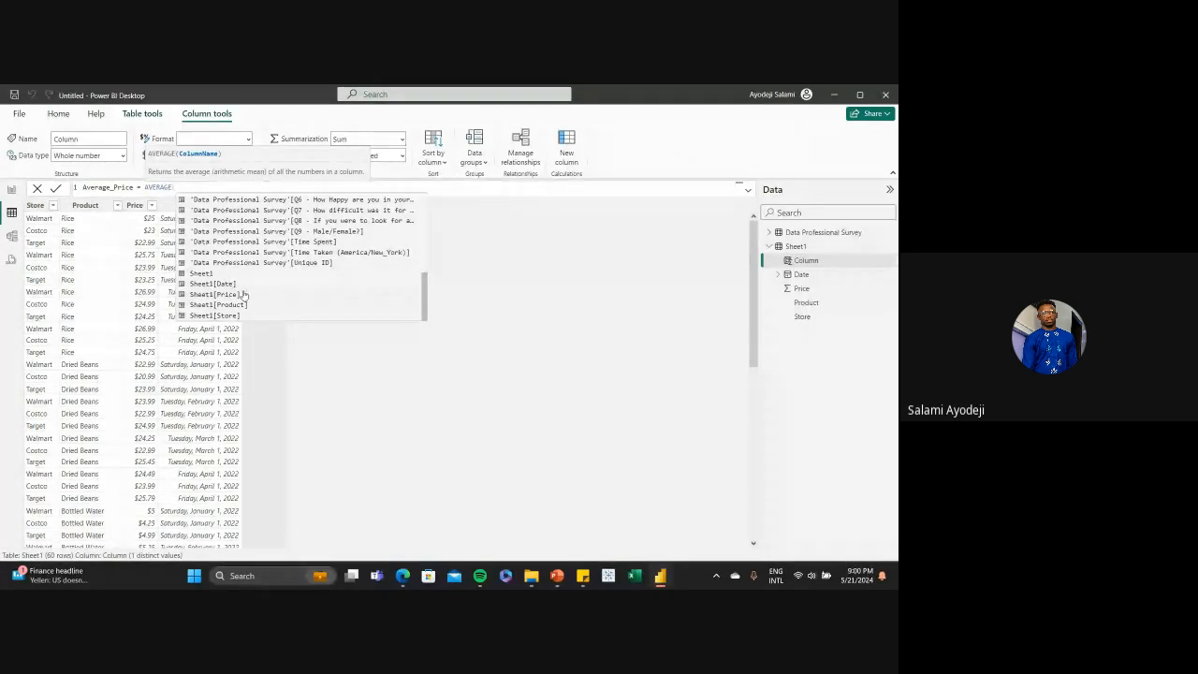
{"action": "left_click", "coordinate": [232, 295]}
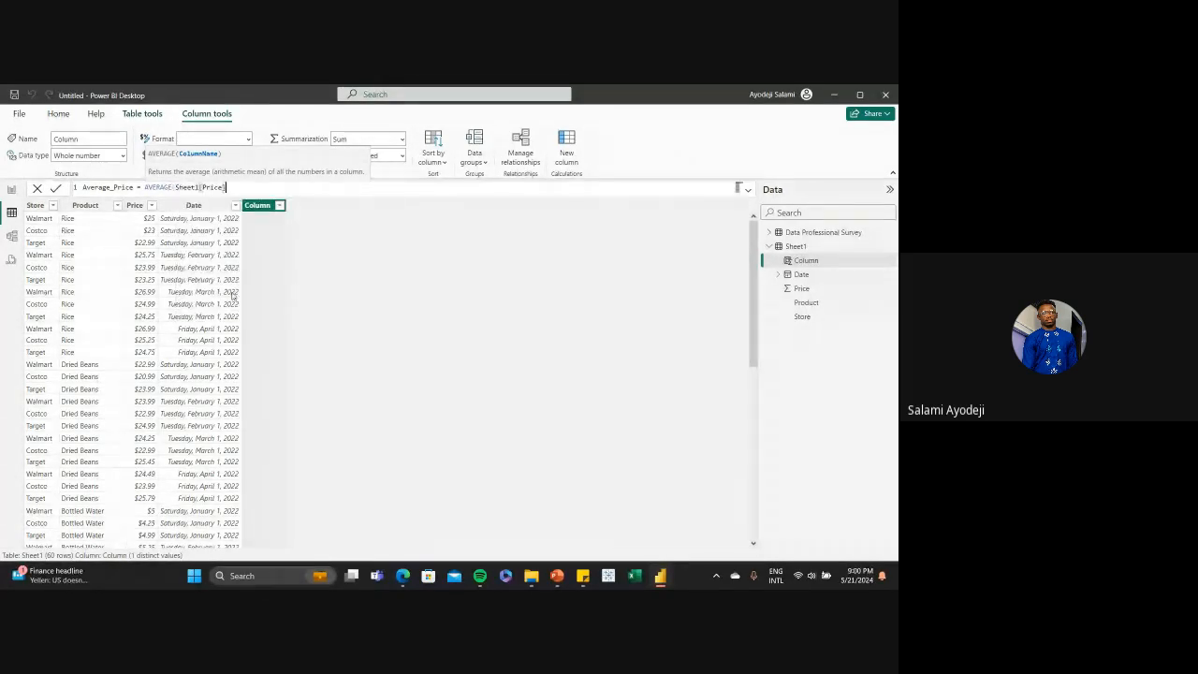
{"action": "key", "text": "Return"}
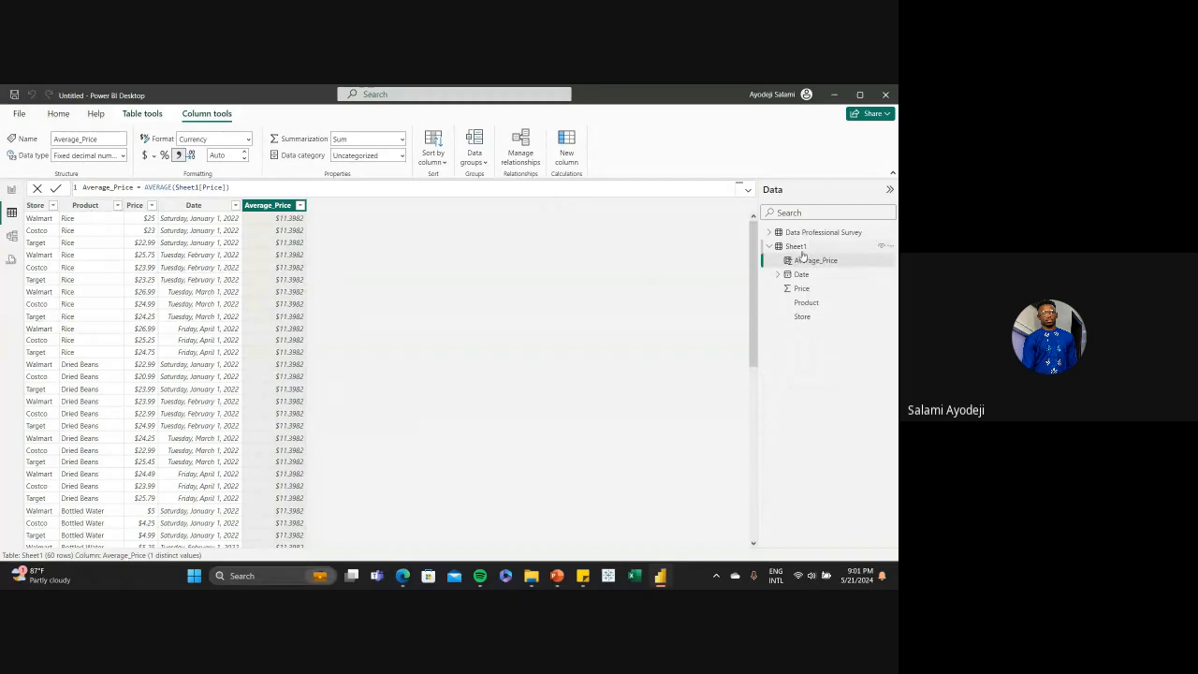
Rearrange the model view by placing the Data Professional Survey table below the Sheet1 table
{"action": "left_click", "coordinate": [13, 235]}
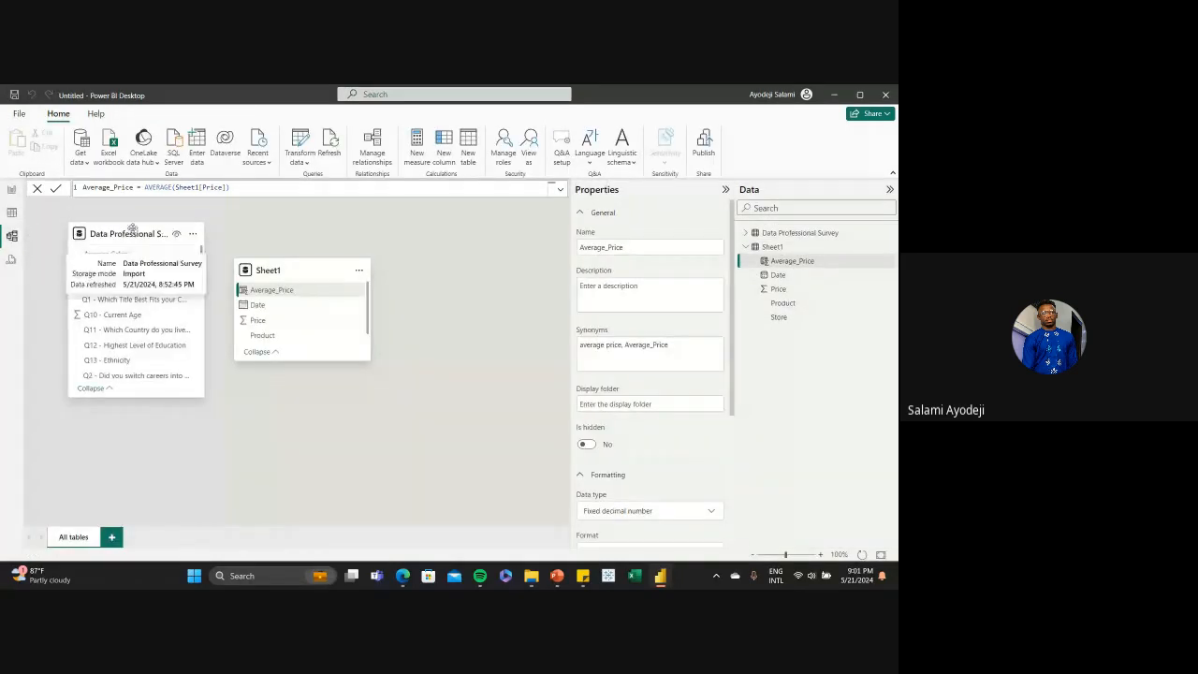
{"action": "left_click_drag", "start_coordinate": [136, 234], "coordinate": [155, 434]}
{"action": "left_click_drag", "start_coordinate": [303, 270], "coordinate": [202, 235]}
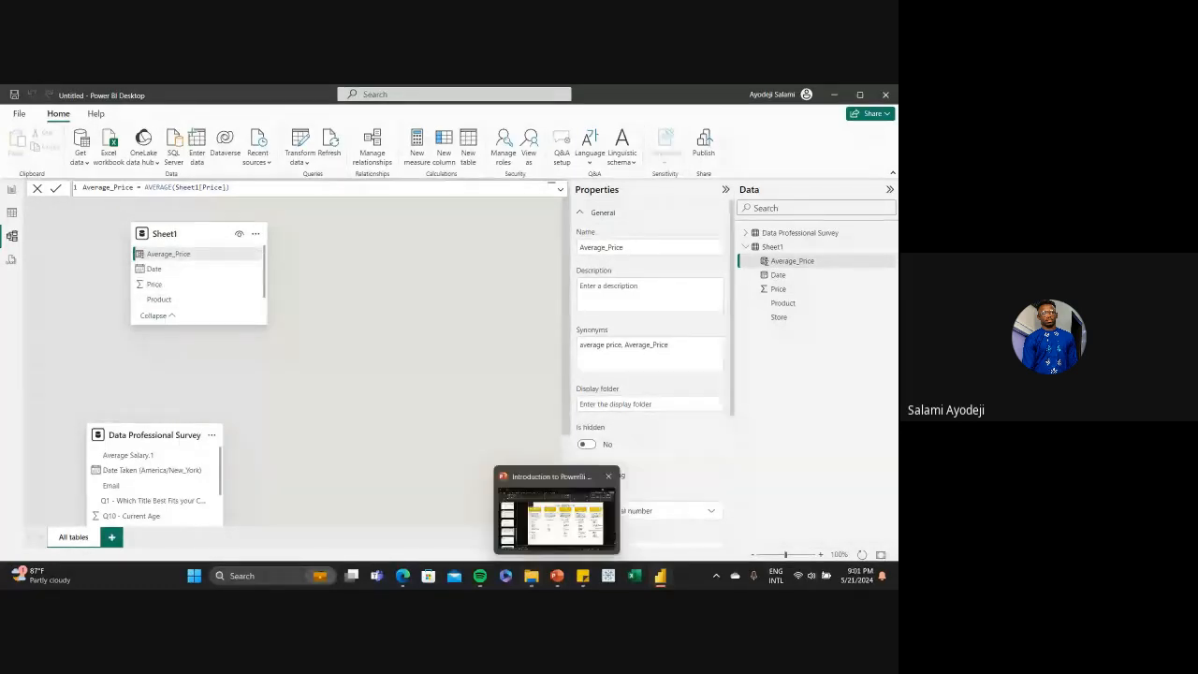
Review the Total Quantity expression and dashboard slides in the PowerPoint presentation, and return to Power BI Desktop
{"action": "left_click", "coordinate": [557, 576]}
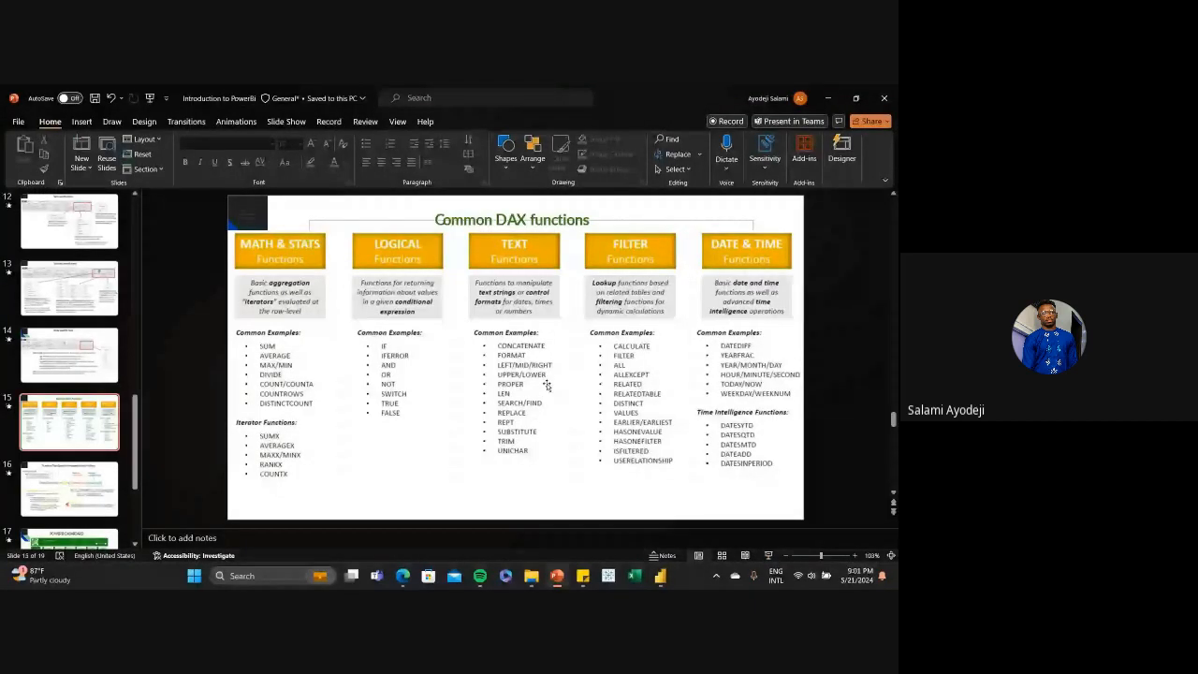
{"action": "scroll", "coordinate": [547, 386], "scroll_direction": "down", "scroll_amount": 1}
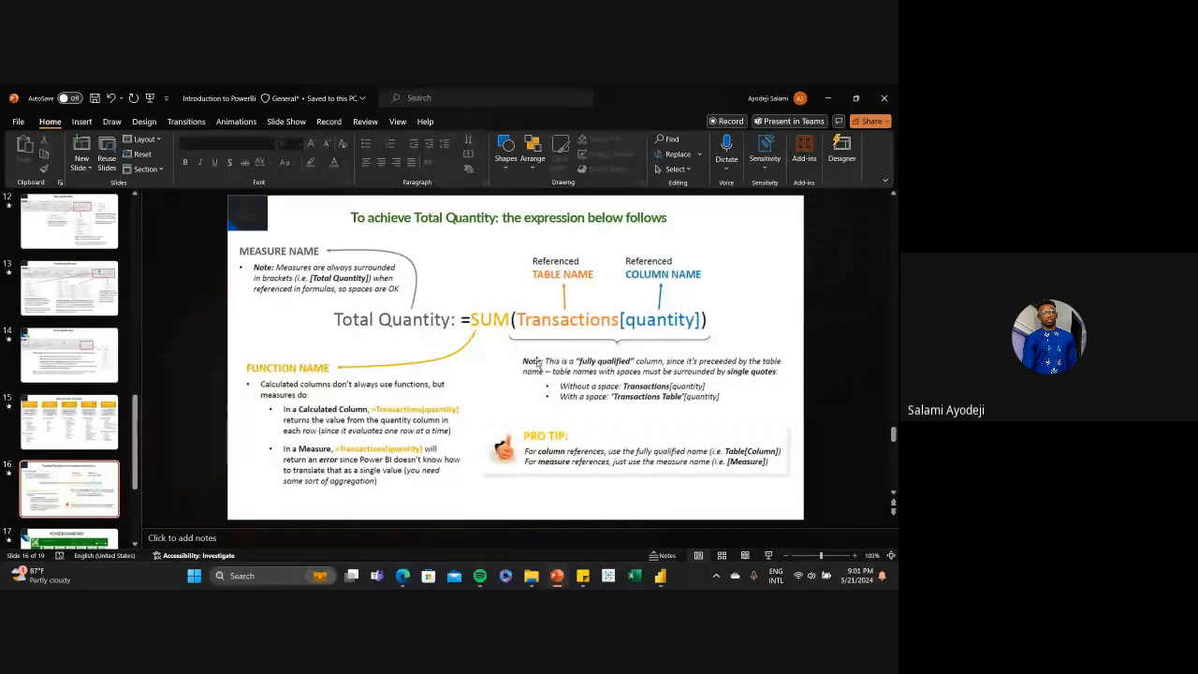
{"action": "key", "text": "Down"}
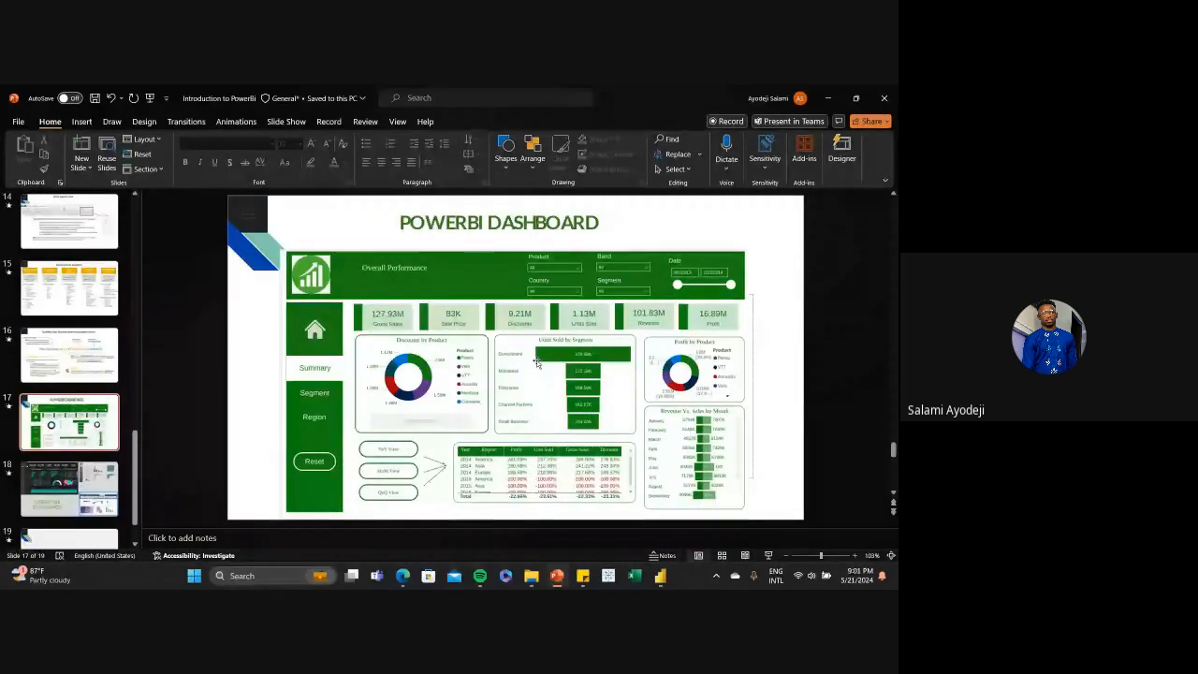
{"action": "key", "text": "Up"}
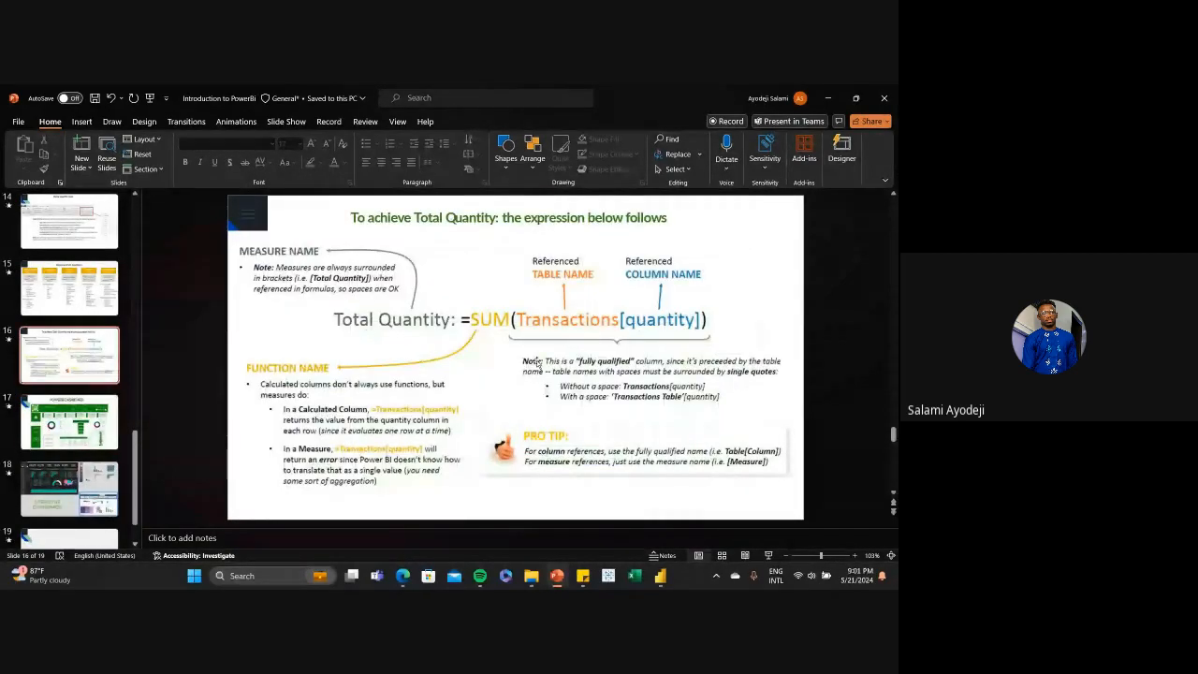
{"action": "left_click", "coordinate": [660, 575]}
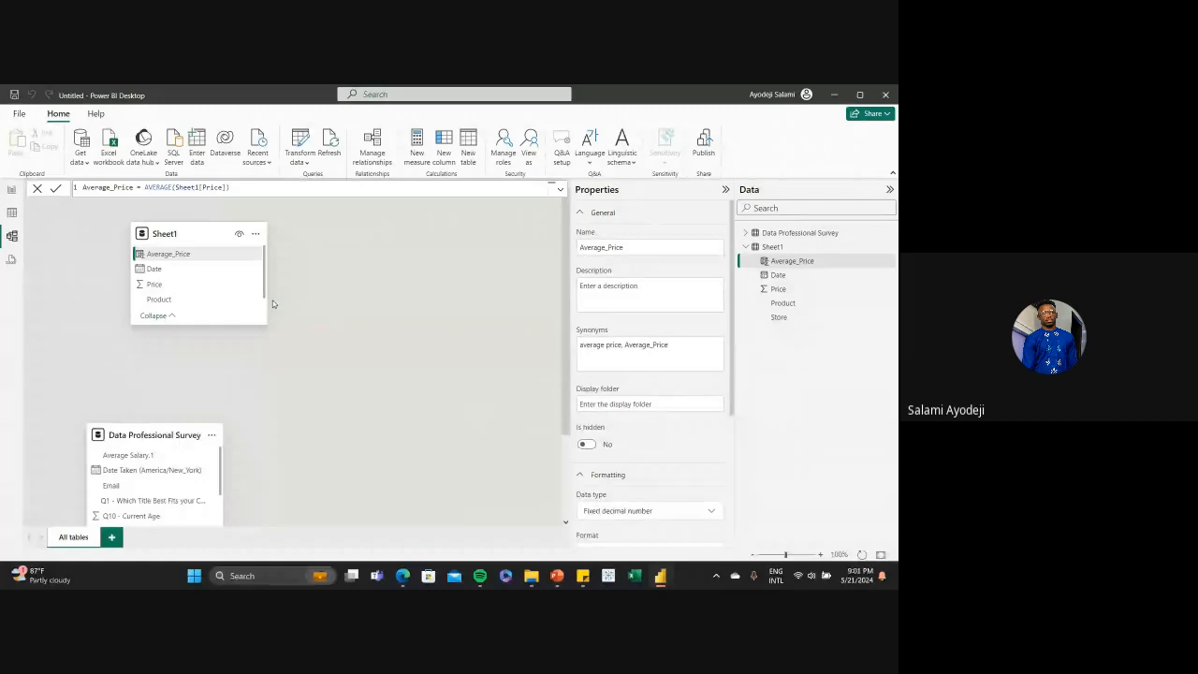
Expand Data Professional Survey in the field list to review its fields, and arrange the two tables side by side in model view
{"action": "left_click", "coordinate": [747, 233]}
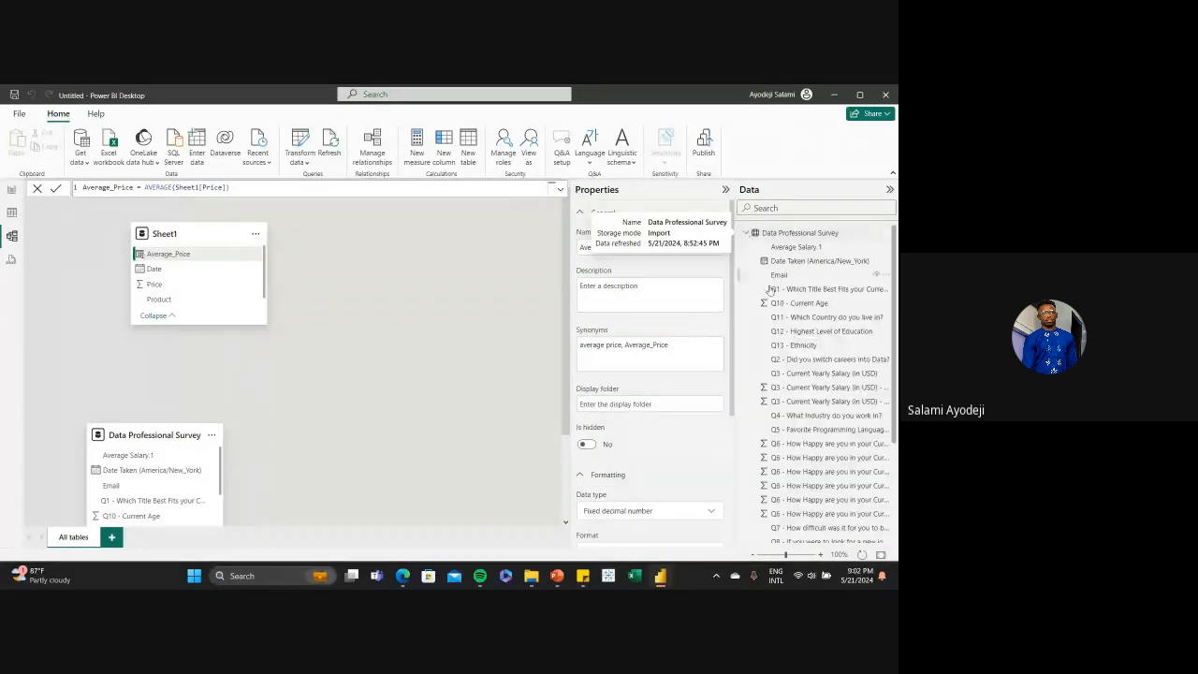
{"action": "scroll", "coordinate": [779, 327], "scroll_direction": "down", "scroll_amount": 5}
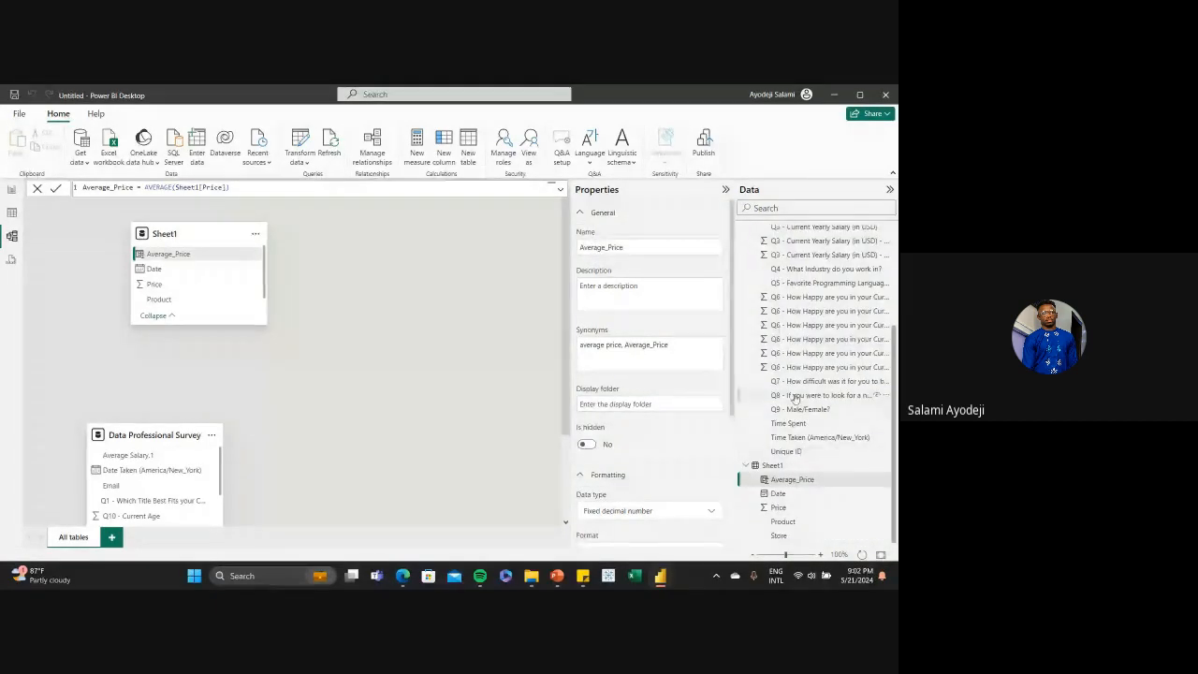
{"action": "scroll", "coordinate": [792, 393], "scroll_direction": "up", "scroll_amount": 3}
{"action": "scroll", "coordinate": [793, 393], "scroll_direction": "down", "scroll_amount": 5}
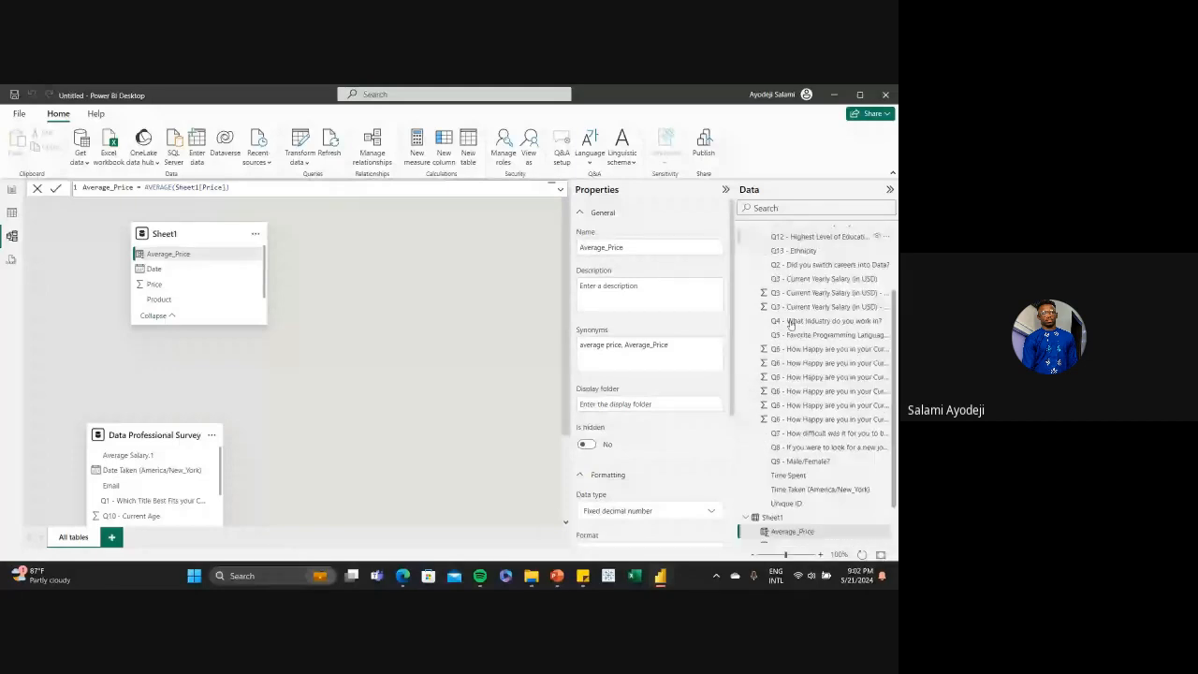
{"action": "left_click_drag", "start_coordinate": [174, 234], "coordinate": [424, 274]}
{"action": "left_click_drag", "start_coordinate": [136, 434], "coordinate": [121, 250]}
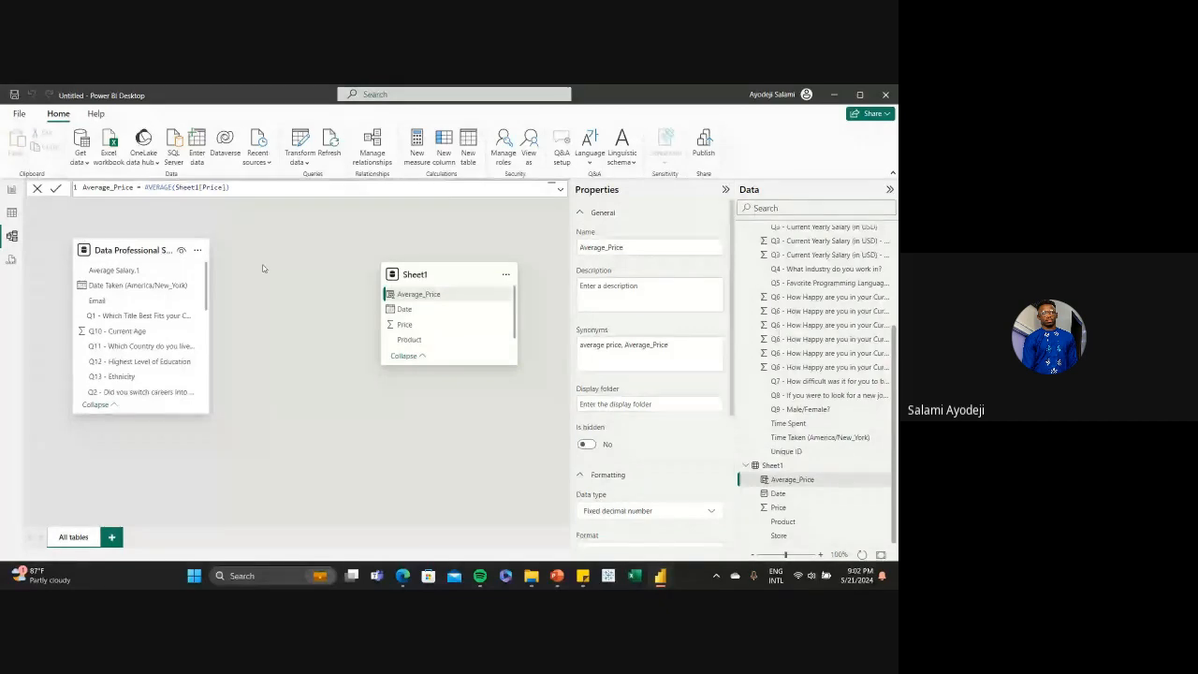
Return to the report view and move the Sum of Price card near the page's upper-left corner
{"action": "left_click", "coordinate": [11, 191]}
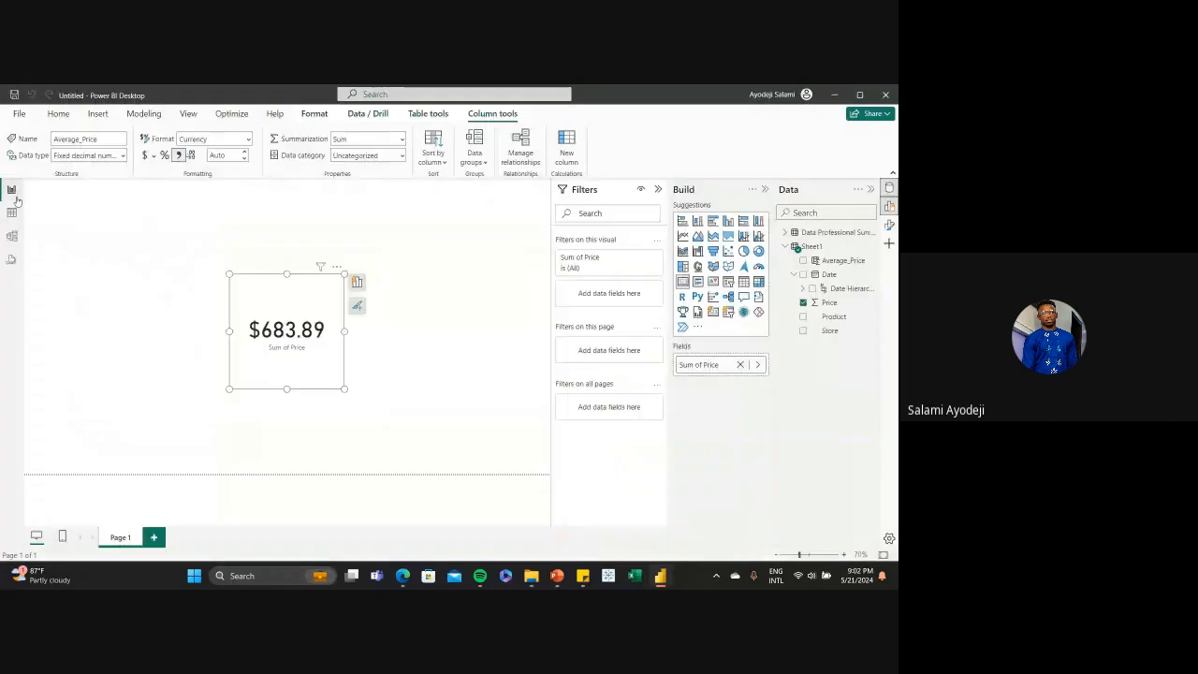
{"action": "left_click_drag", "start_coordinate": [262, 280], "coordinate": [93, 226]}
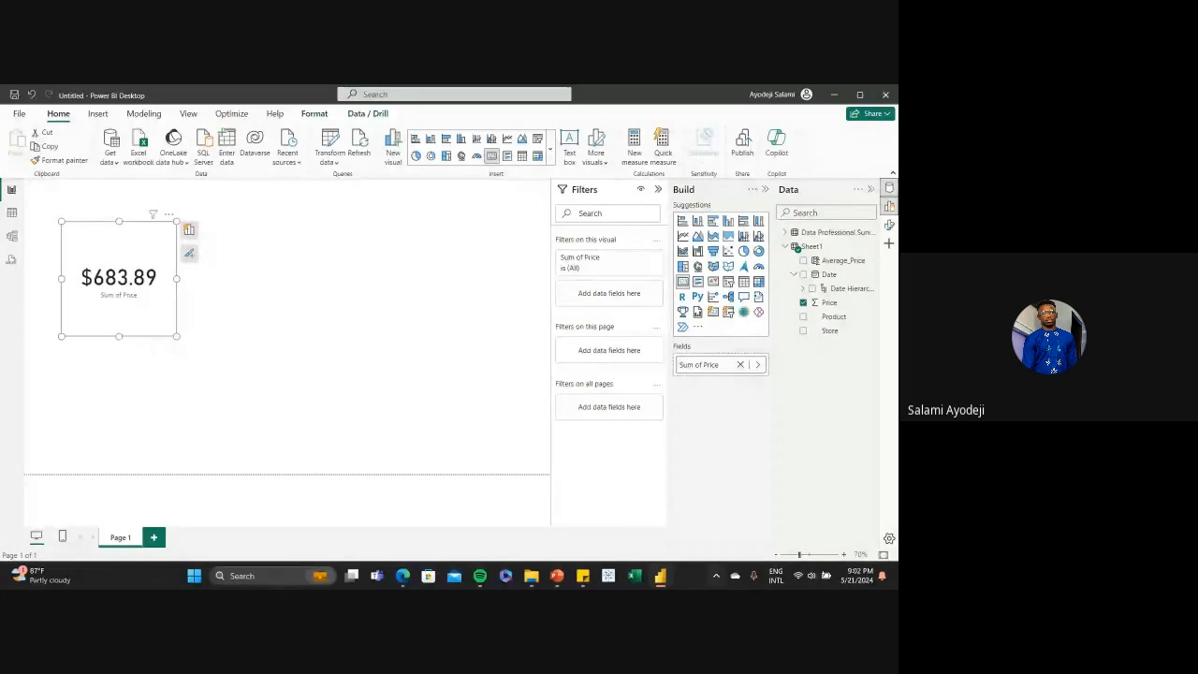
Switch to the PowerPoint presentation and show the POWERBI DASHBOARD slide
{"action": "mouse_move", "coordinate": [557, 576]}
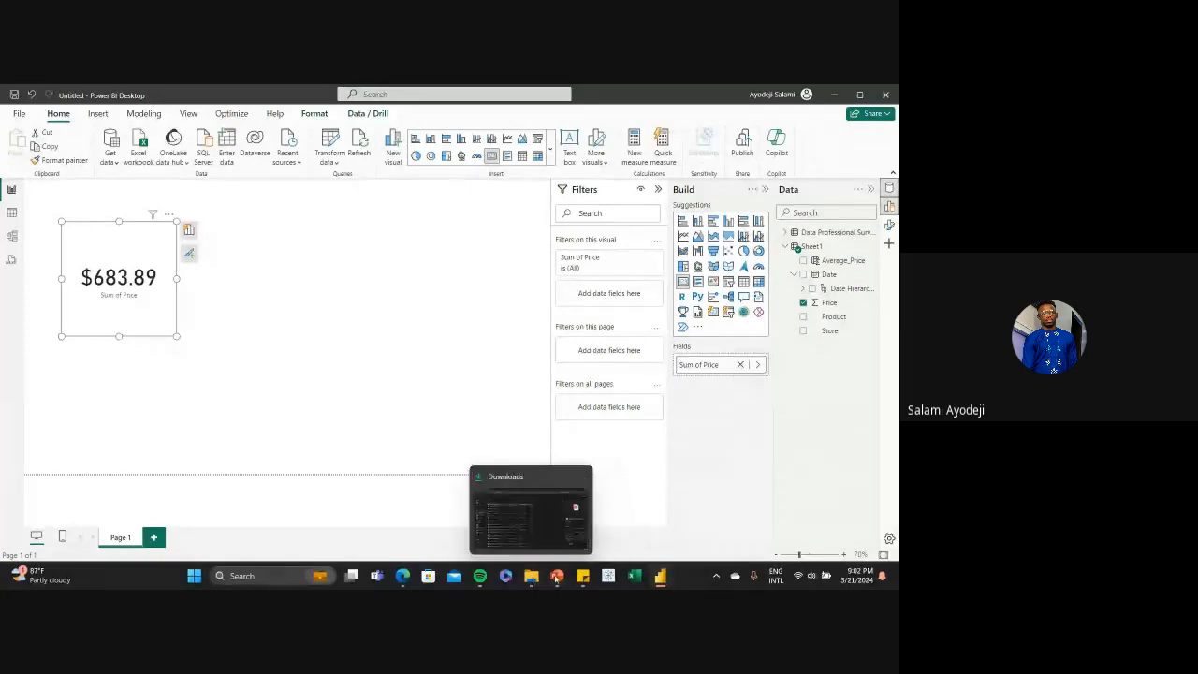
{"action": "left_click", "coordinate": [548, 473]}
{"action": "scroll", "coordinate": [542, 384], "scroll_direction": "down", "scroll_amount": 1}
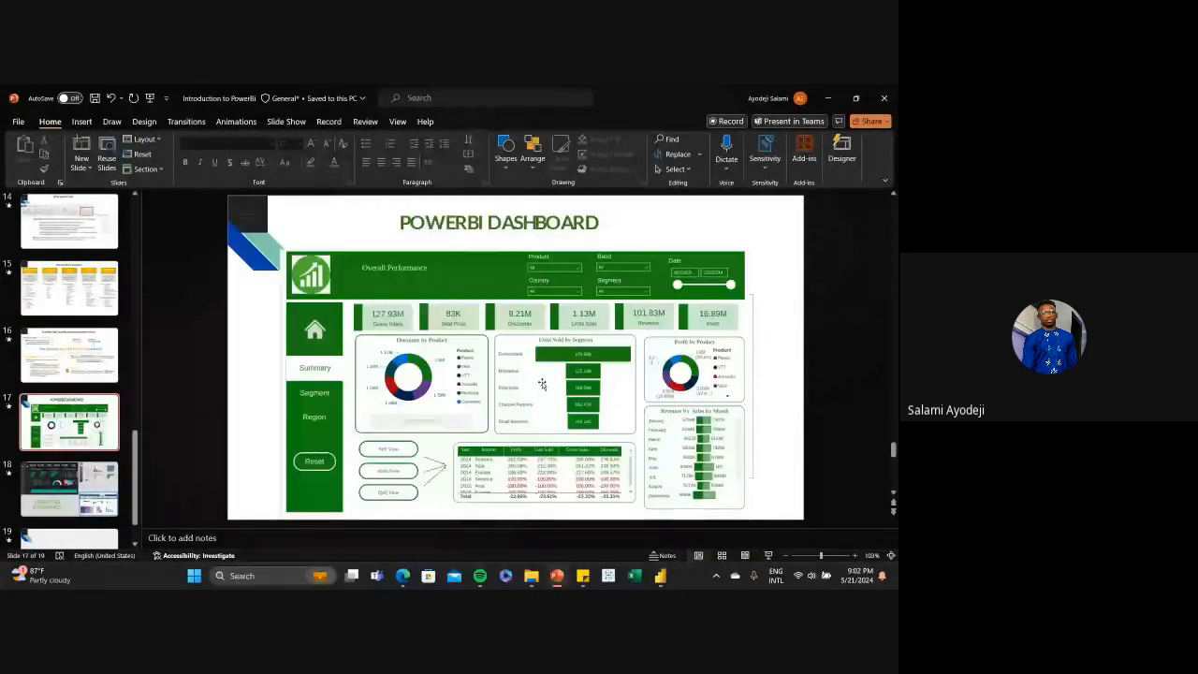